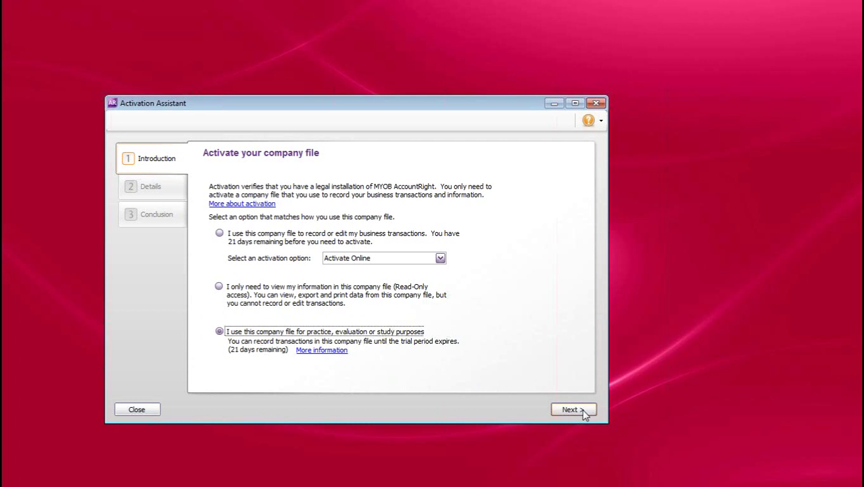
Step: Continue opening the company file for practice use and maximise both the program window and its Command Centre
{"action": "left_click", "coordinate": [582, 411]}
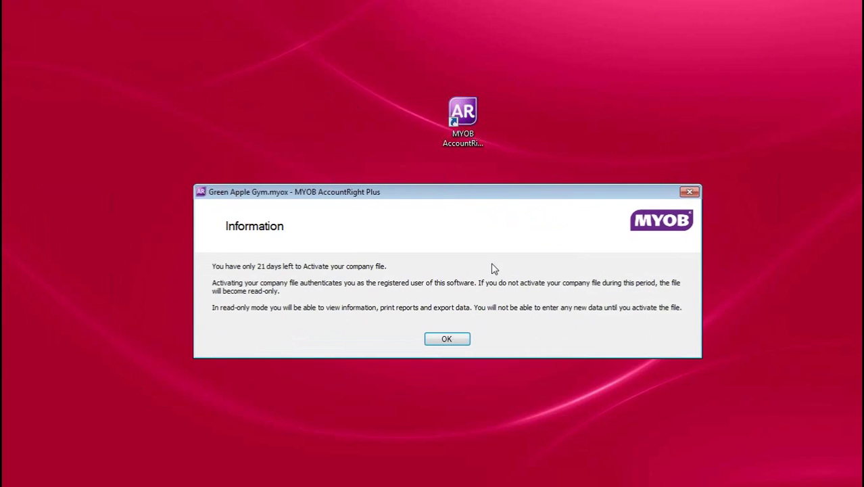
{"action": "left_click", "coordinate": [445, 340]}
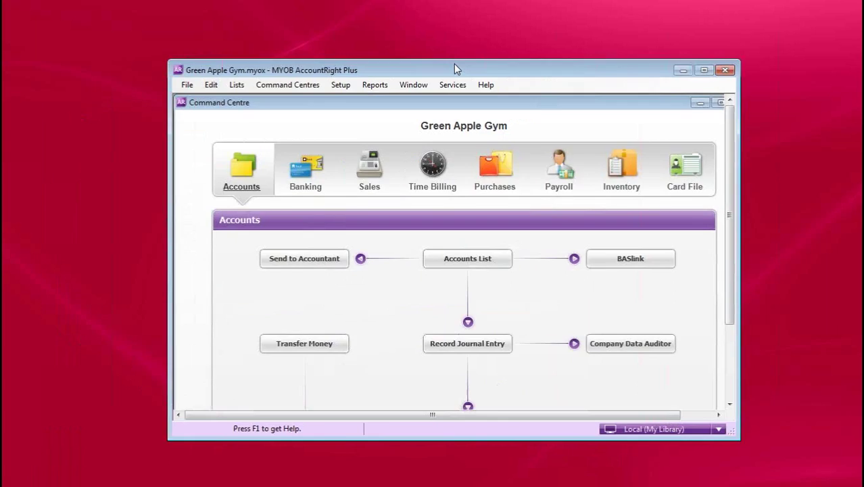
{"action": "left_click_drag", "start_coordinate": [454, 64], "coordinate": [451, 83]}
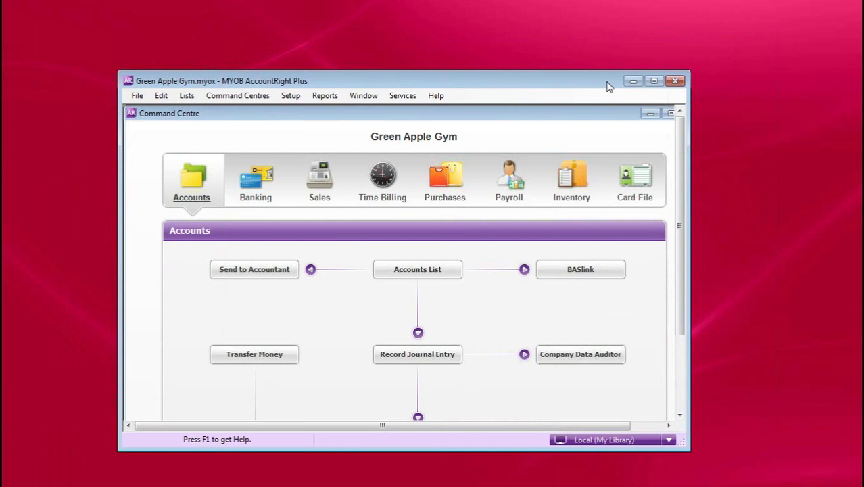
{"action": "left_click", "coordinate": [655, 81]}
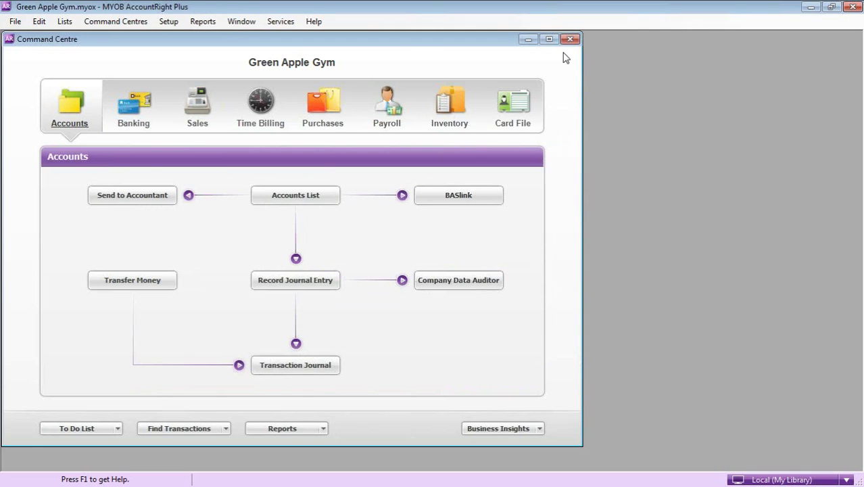
{"action": "left_click", "coordinate": [550, 39]}
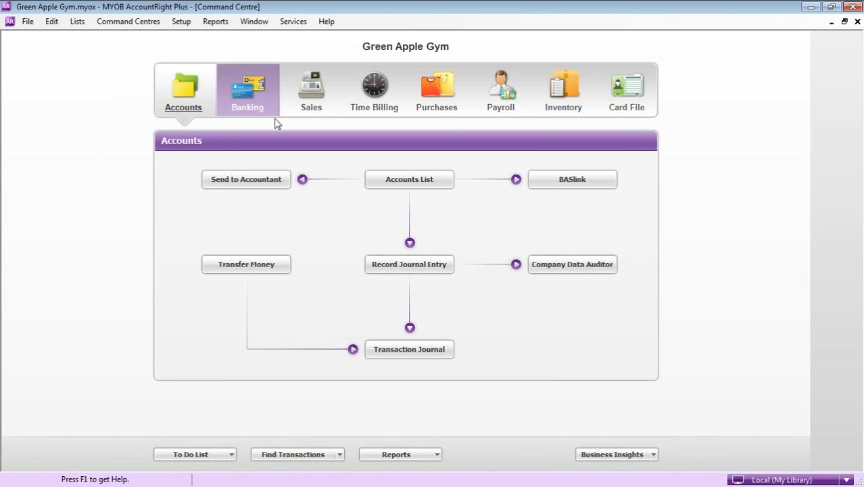
Step: Open the Sales command centre and review the linked accounts set up for sales
{"action": "left_click", "coordinate": [302, 111]}
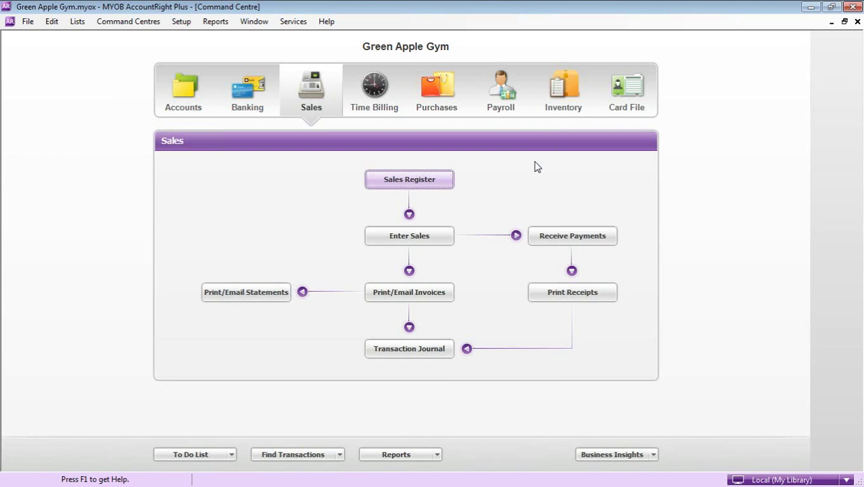
{"action": "left_click", "coordinate": [184, 22]}
{"action": "mouse_move", "coordinate": [291, 64]}
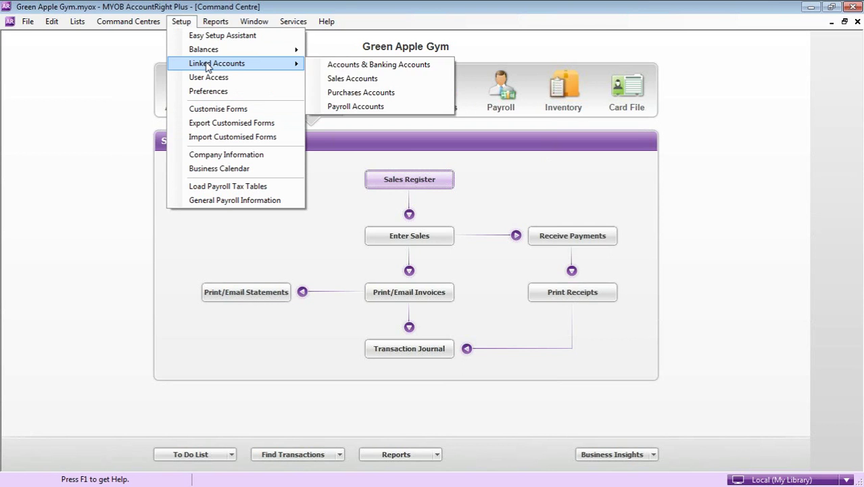
{"action": "left_click", "coordinate": [446, 83]}
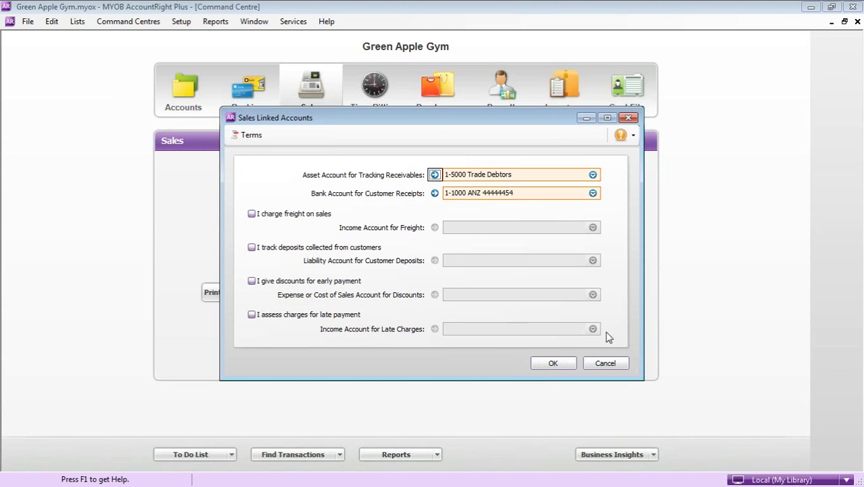
{"action": "left_click", "coordinate": [558, 365]}
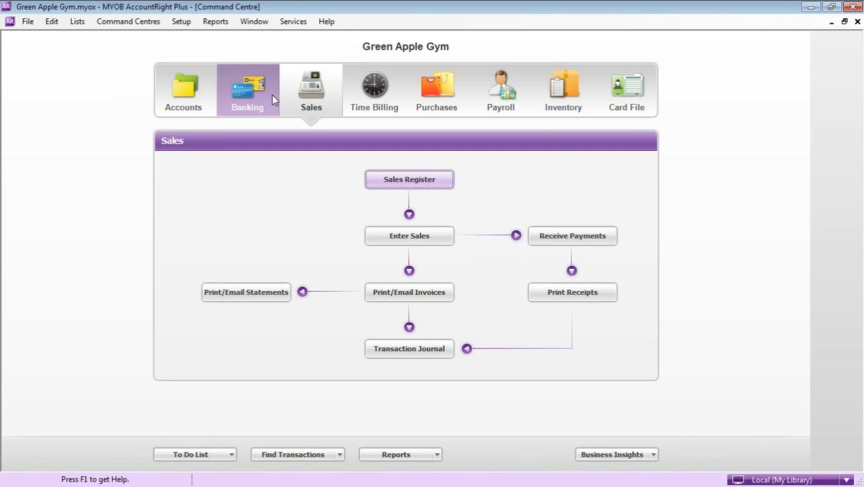
Step: Start a new sale and preview the Quote and Order sales types before returning it to Invoice
{"action": "left_click", "coordinate": [392, 240]}
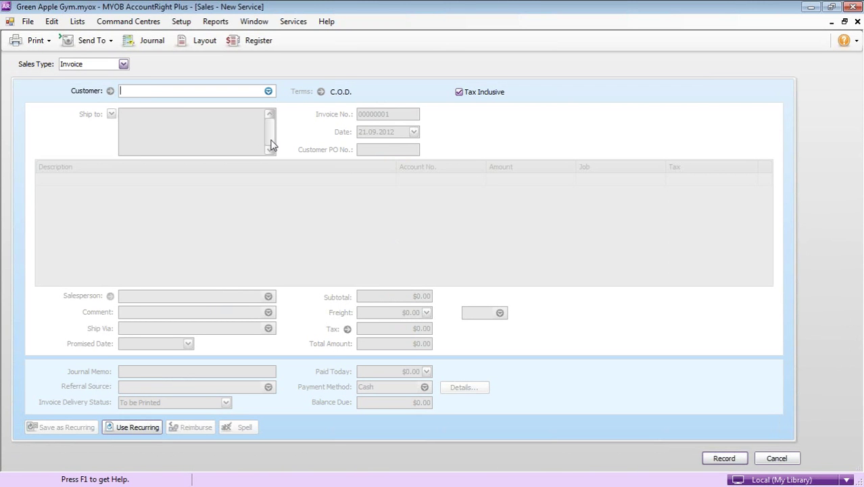
{"action": "left_click", "coordinate": [123, 64]}
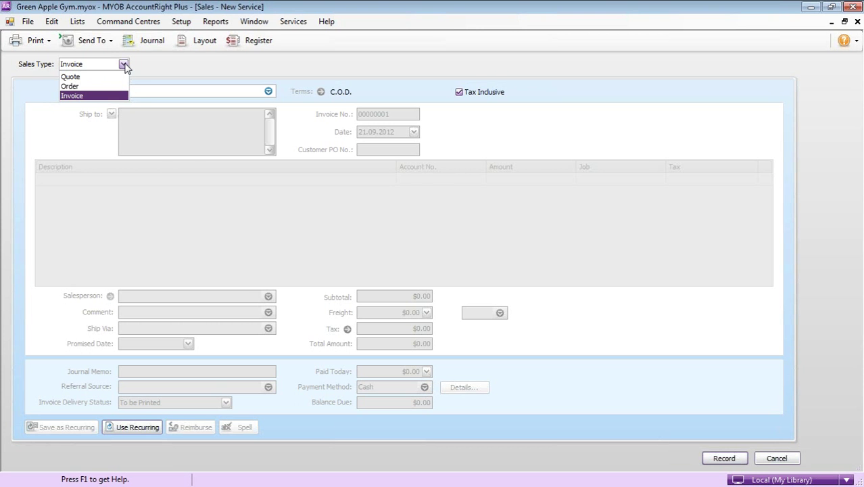
{"action": "left_click", "coordinate": [104, 78]}
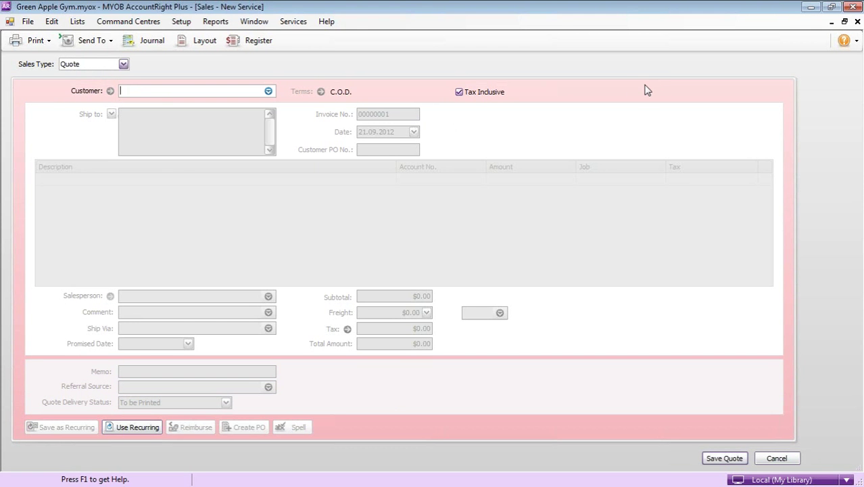
{"action": "left_click", "coordinate": [124, 64]}
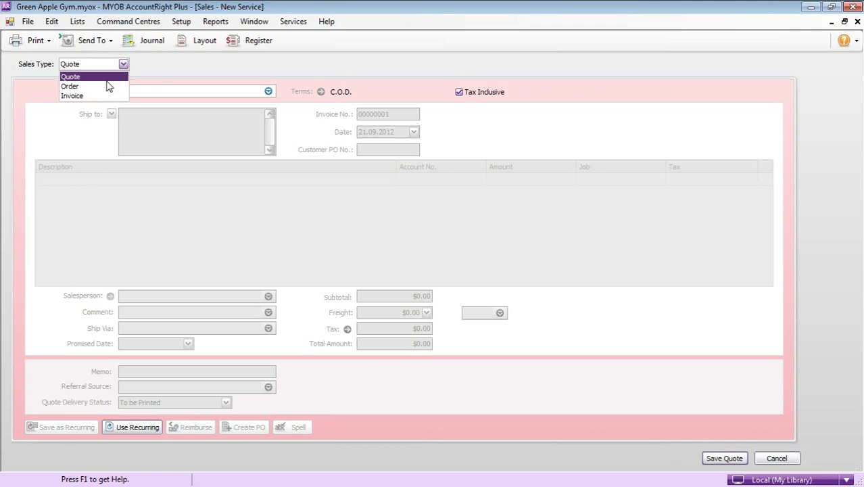
{"action": "left_click", "coordinate": [103, 87]}
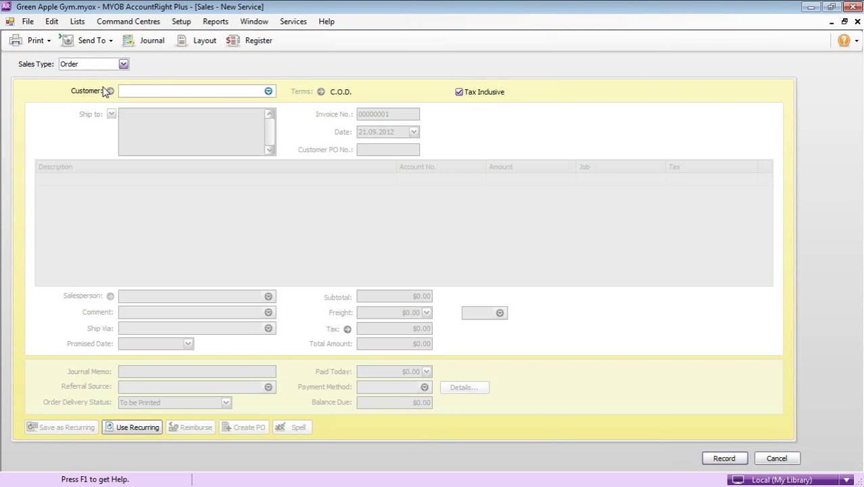
{"action": "left_click", "coordinate": [123, 65]}
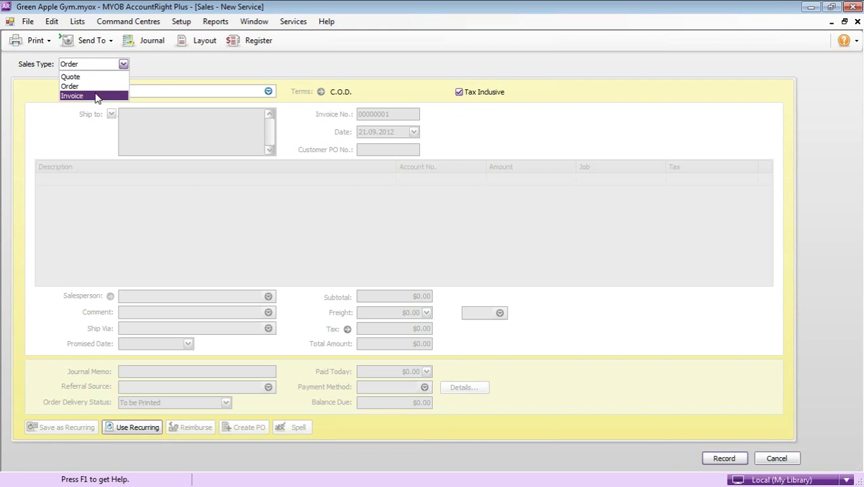
{"action": "left_click", "coordinate": [95, 96]}
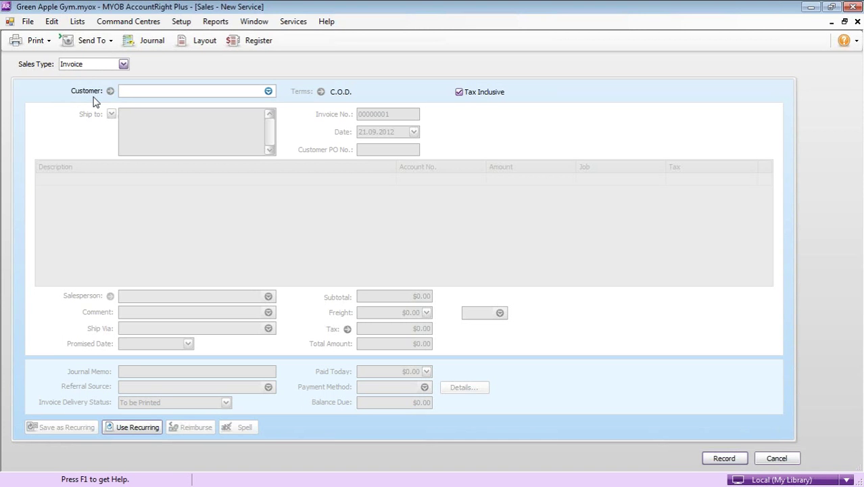
Step: Switch the sales type through Quote and Order once more and set it back to Invoice
{"action": "left_click", "coordinate": [122, 64]}
{"action": "left_click", "coordinate": [103, 77]}
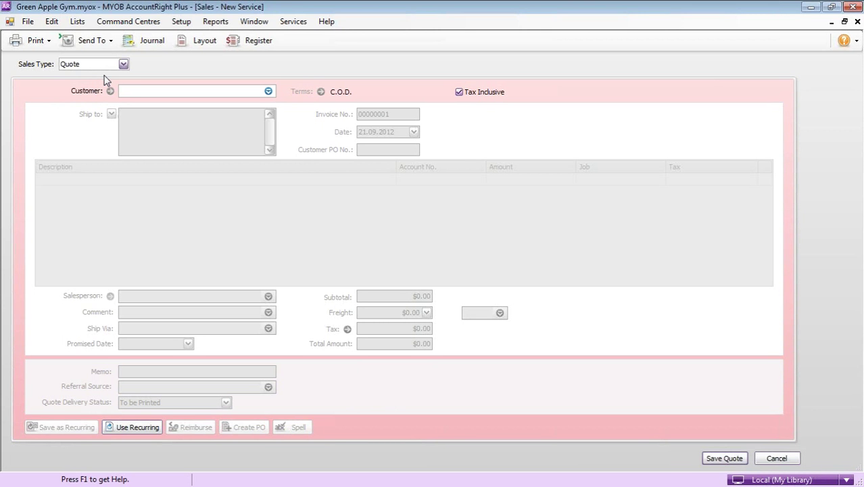
{"action": "left_click", "coordinate": [123, 65]}
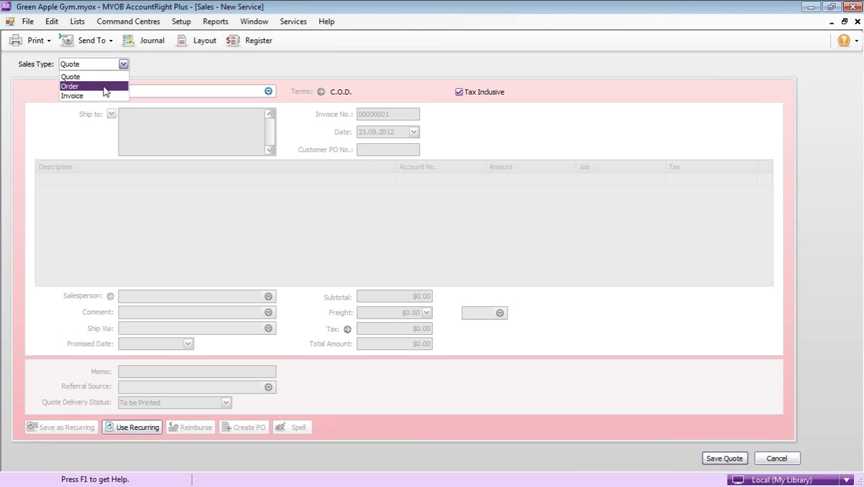
{"action": "left_click", "coordinate": [102, 88]}
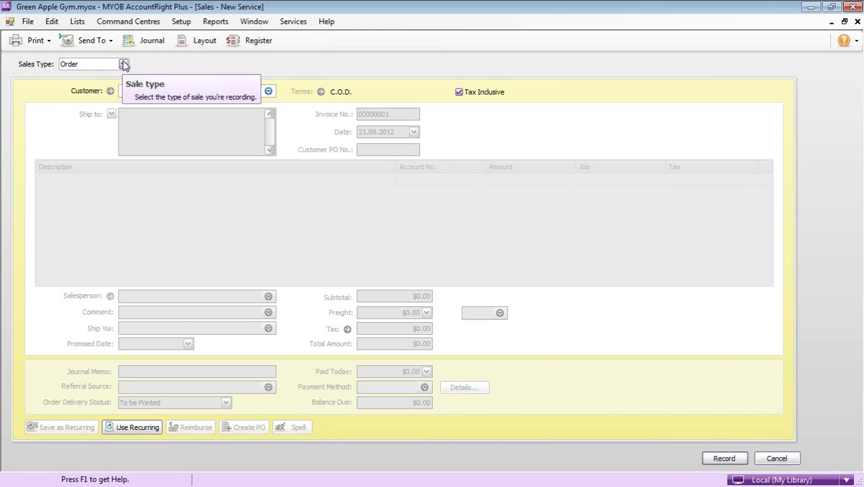
{"action": "left_click", "coordinate": [123, 64]}
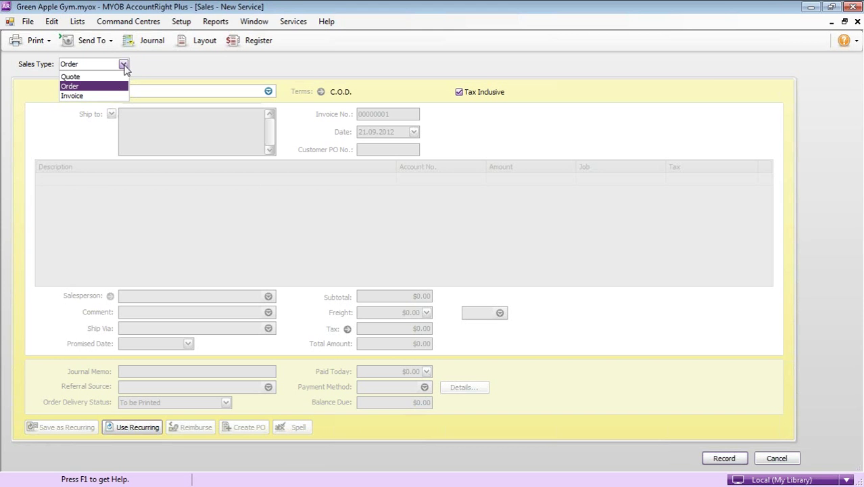
{"action": "left_click", "coordinate": [101, 96]}
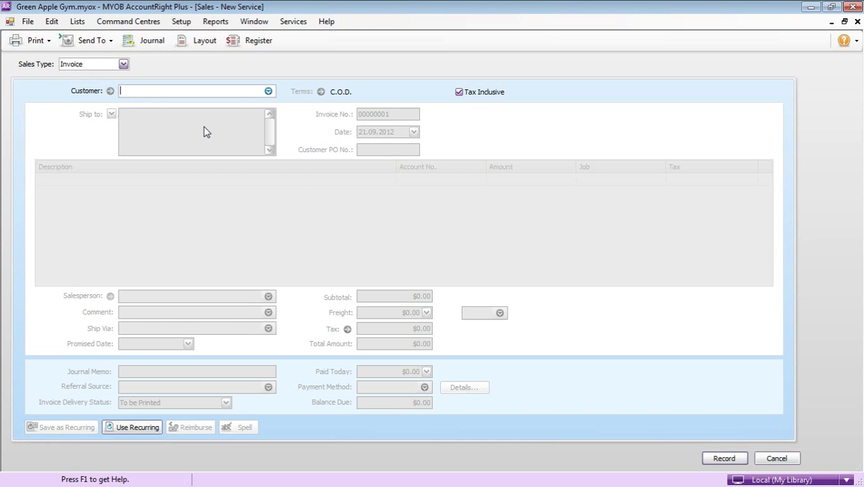
Step: Select ABC Pty Ltd as the invoice's customer and keep the Service layout
{"action": "left_click", "coordinate": [268, 92]}
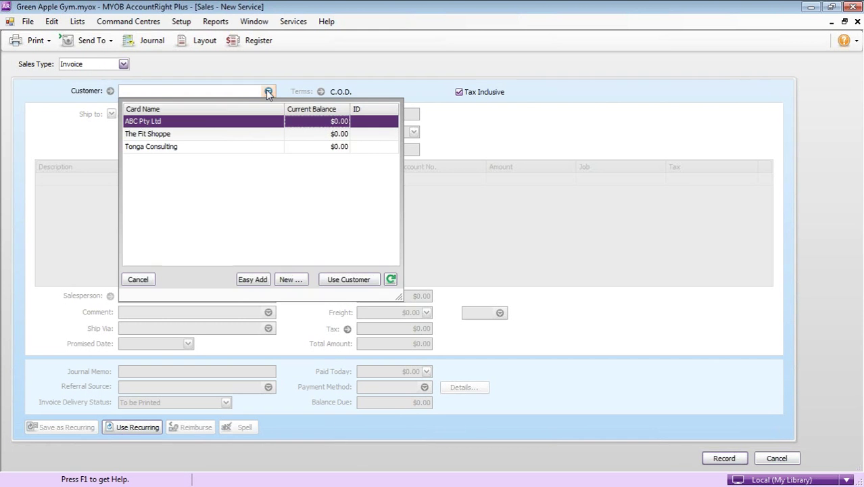
{"action": "double_click", "coordinate": [186, 122]}
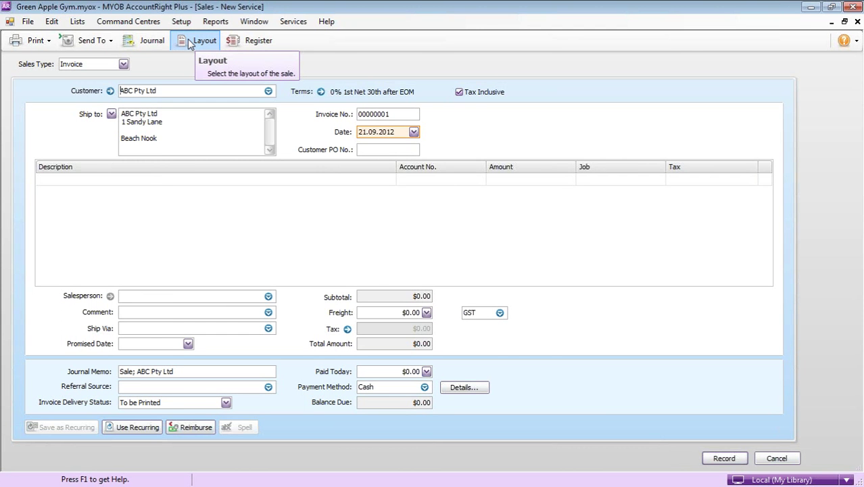
{"action": "left_click", "coordinate": [190, 42]}
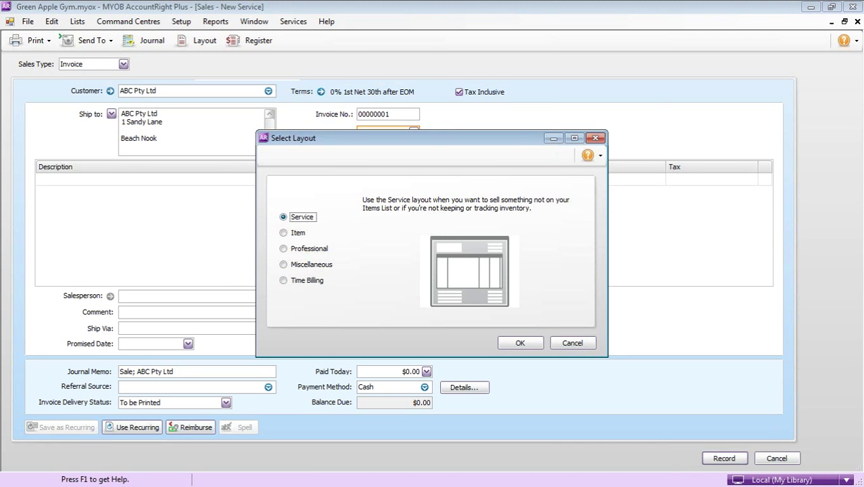
{"action": "left_click", "coordinate": [534, 342]}
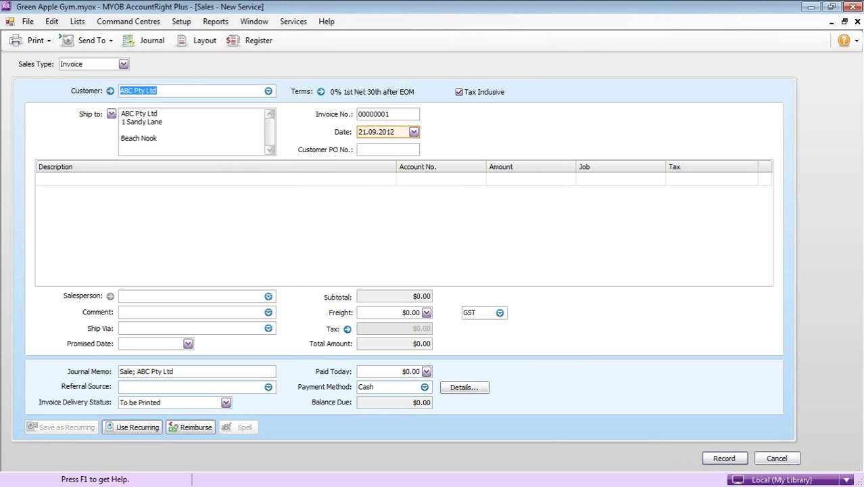
{"action": "left_click", "coordinate": [172, 88]}
Step: Change the invoice layout to Item
{"action": "left_click", "coordinate": [202, 40]}
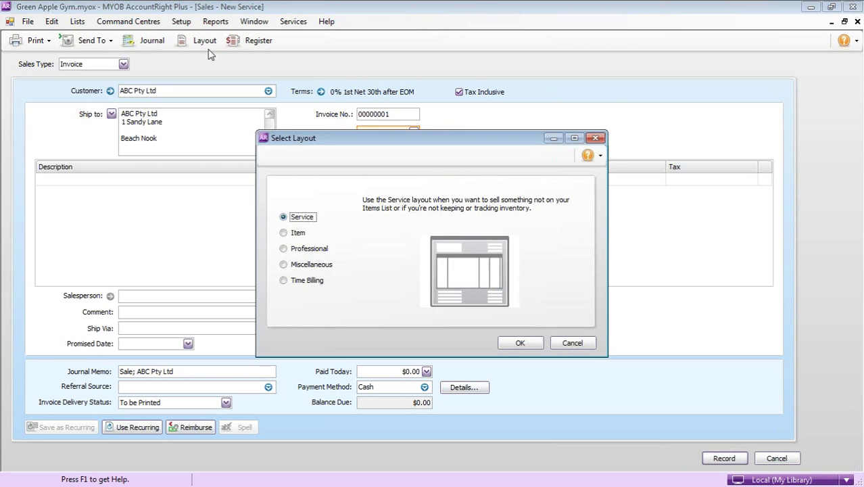
{"action": "left_click", "coordinate": [296, 233]}
{"action": "left_click", "coordinate": [515, 343]}
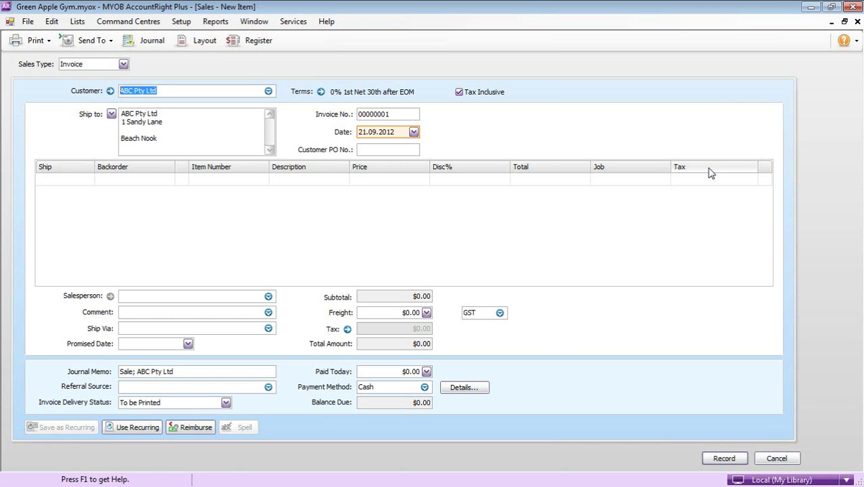
Step: Change the invoice layout from Item to Professional
{"action": "left_click", "coordinate": [202, 42]}
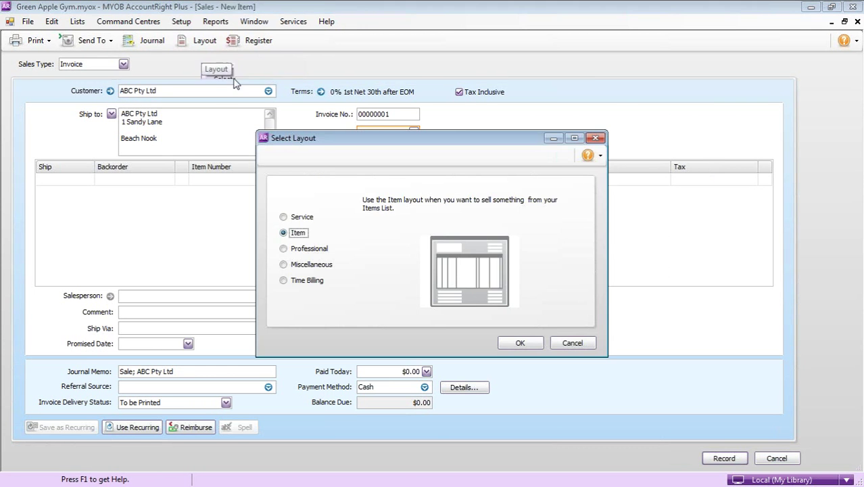
{"action": "left_click", "coordinate": [301, 251]}
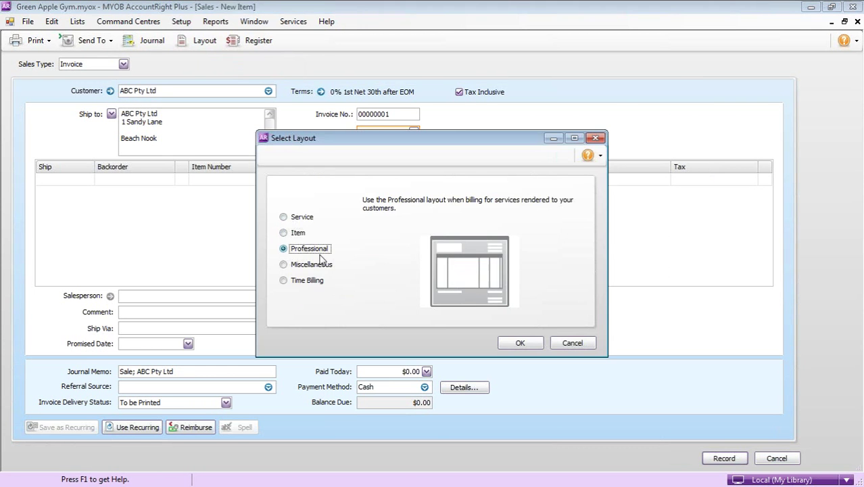
{"action": "left_click", "coordinate": [520, 343]}
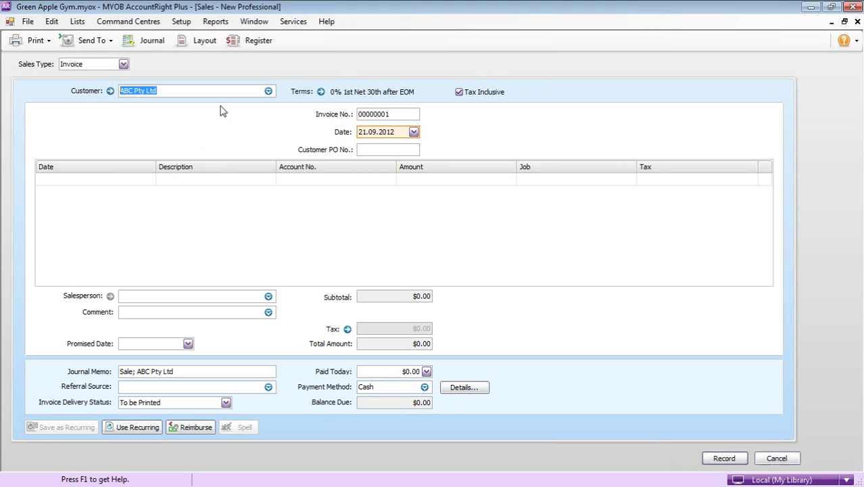
Step: Return the invoice to the Service layout to compare it with the Professional one
{"action": "left_click", "coordinate": [202, 40]}
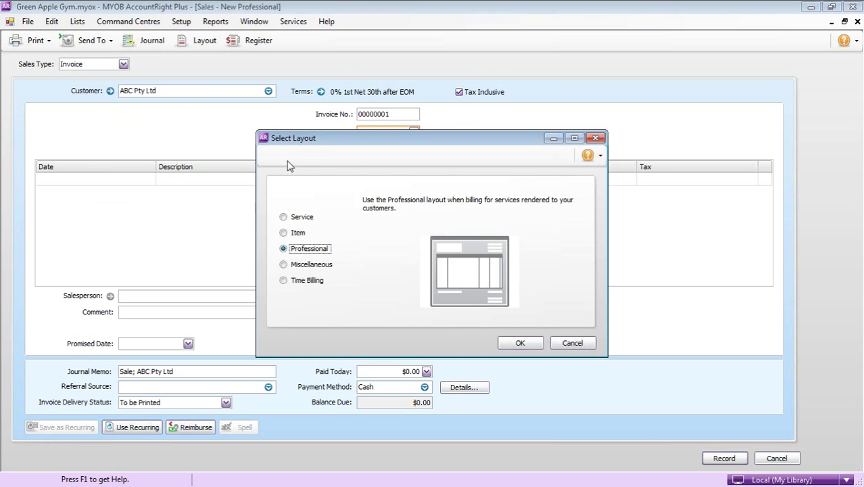
{"action": "left_click", "coordinate": [305, 221]}
{"action": "left_click", "coordinate": [515, 343]}
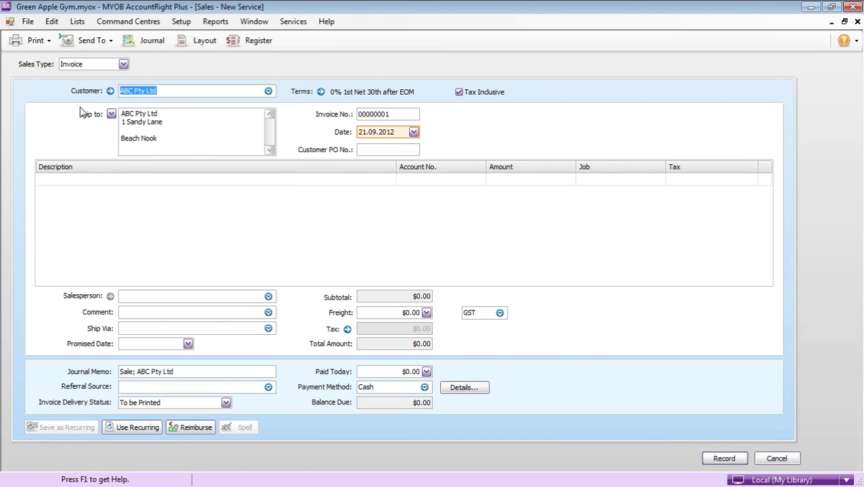
Step: Set the ABC Pty Ltd invoice to the Professional layout again
{"action": "left_click", "coordinate": [201, 42]}
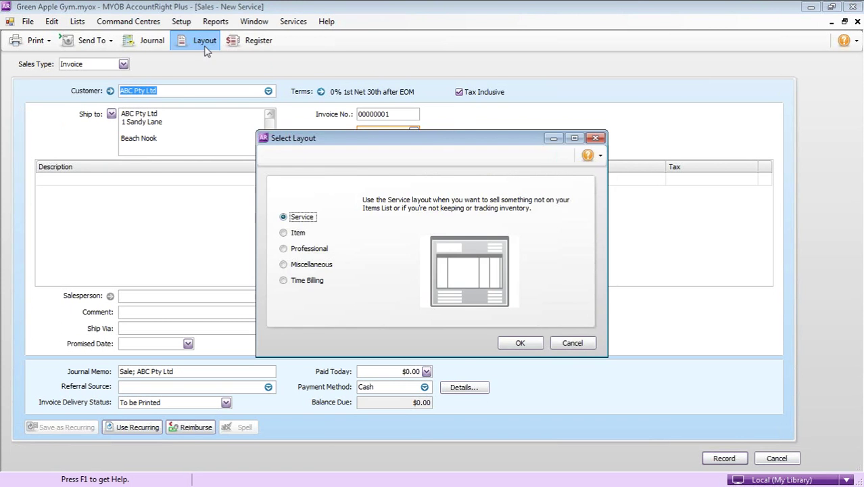
{"action": "left_click", "coordinate": [305, 248]}
{"action": "left_click", "coordinate": [520, 343]}
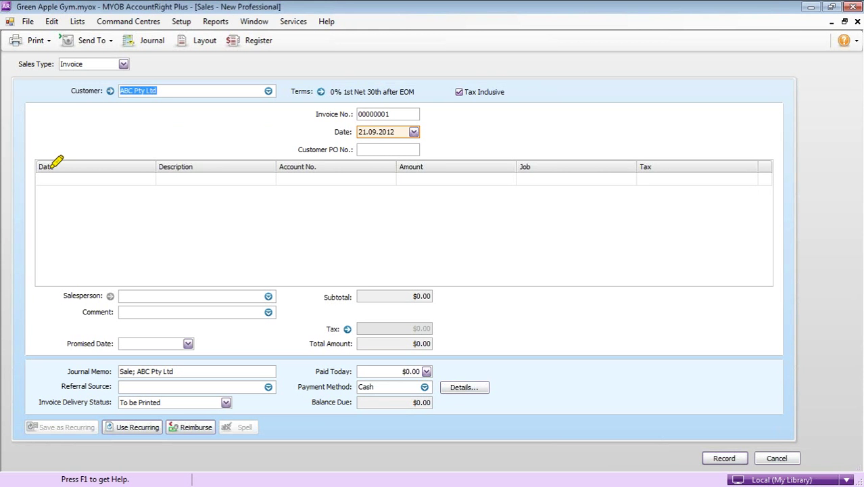
{"action": "mouse_move", "coordinate": [58, 162]}
{"action": "left_mouse_down"}
{"action": "mouse_move", "coordinate": [51, 152]}
{"action": "mouse_move", "coordinate": [30, 161]}
{"action": "mouse_move", "coordinate": [54, 183]}
{"action": "mouse_move", "coordinate": [64, 165]}
{"action": "left_mouse_up"}
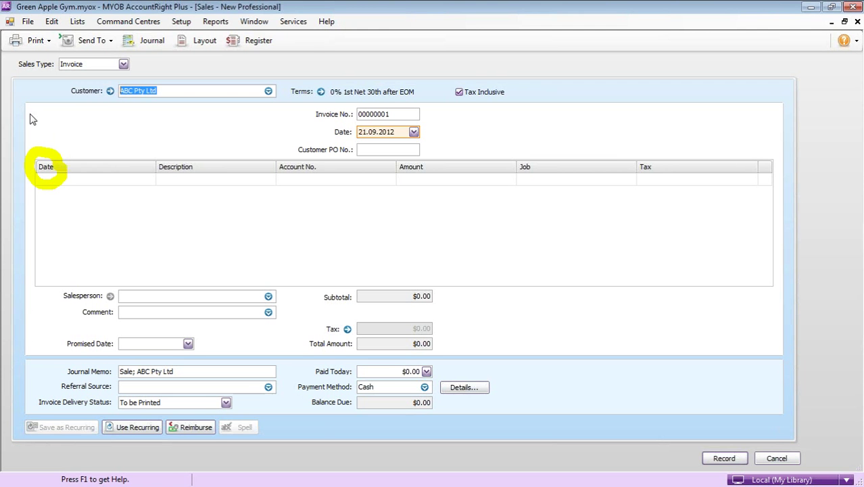
Step: Switch the ABC Pty Ltd invoice from the Professional layout back to Service
{"action": "left_click", "coordinate": [201, 41]}
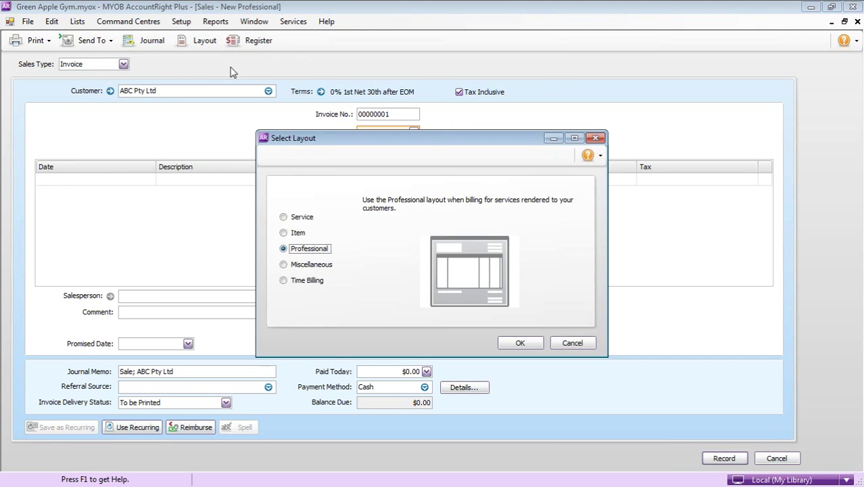
{"action": "left_click", "coordinate": [293, 218]}
{"action": "left_click", "coordinate": [522, 342]}
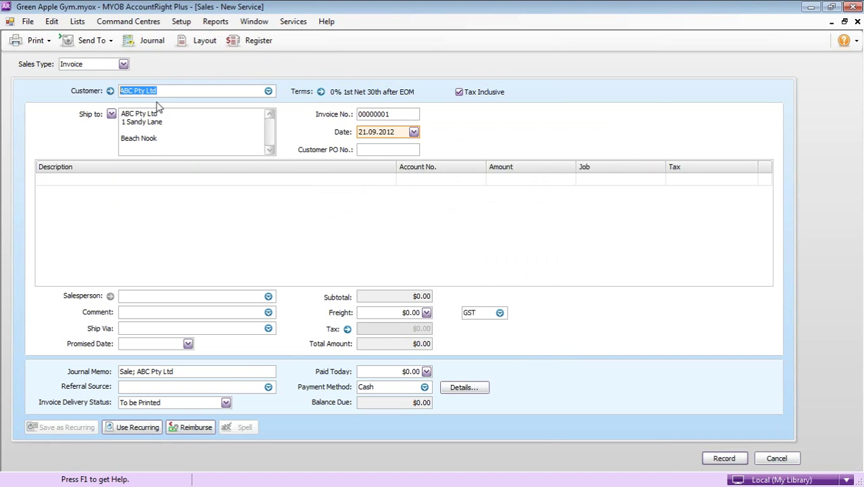
Step: Change the invoice to the Miscellaneous layout, used for sales adjustments or sales without a printed form
{"action": "left_click", "coordinate": [200, 42]}
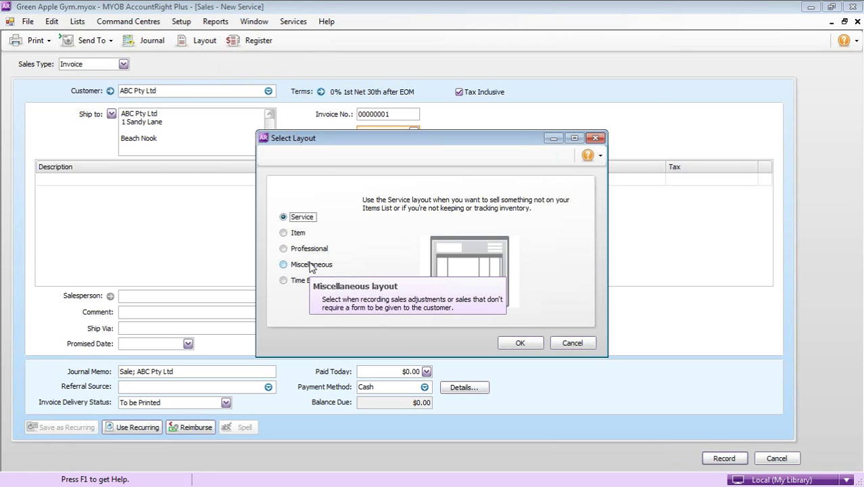
{"action": "left_click", "coordinate": [314, 265]}
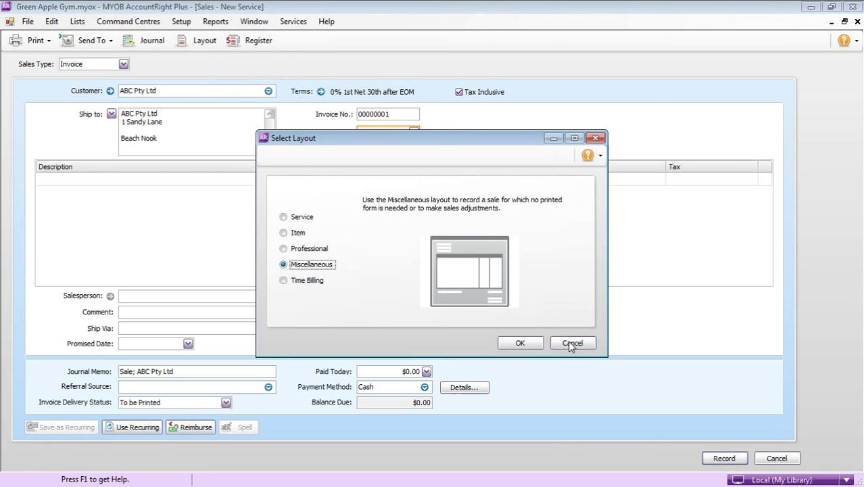
{"action": "left_click", "coordinate": [521, 343]}
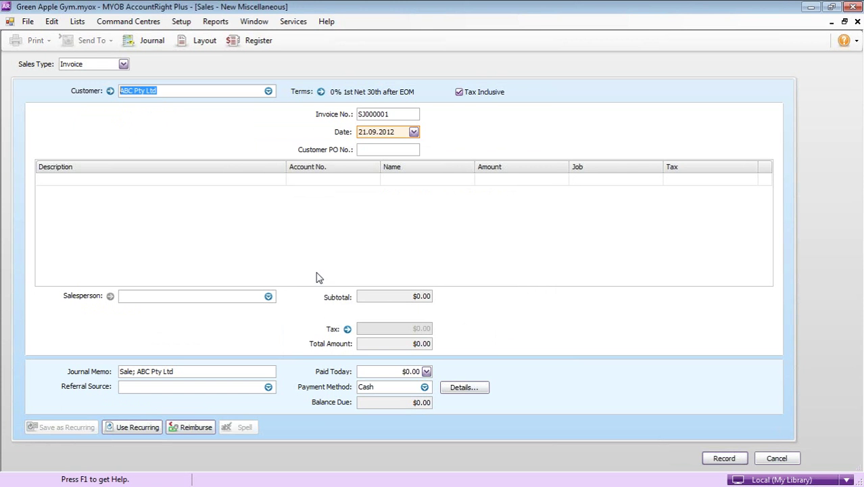
Step: Change the invoice to the Time Billing layout, and discard the unsaved invoice after viewing it
{"action": "left_click", "coordinate": [203, 40]}
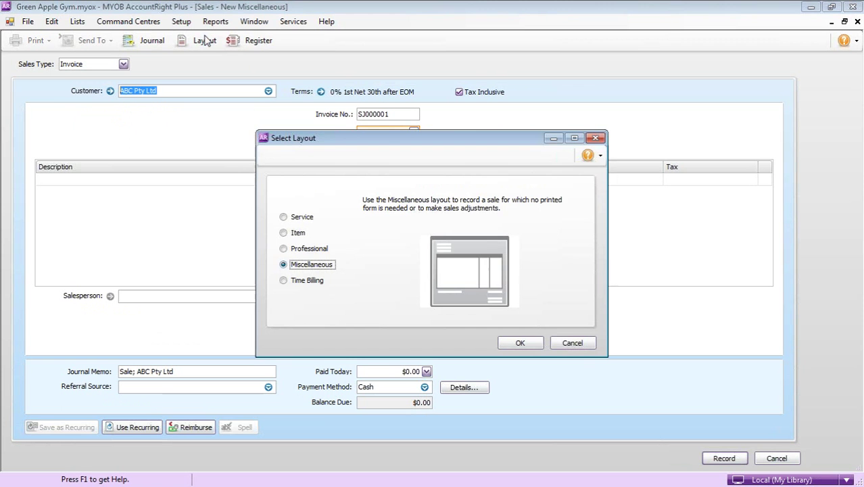
{"action": "left_click", "coordinate": [293, 281]}
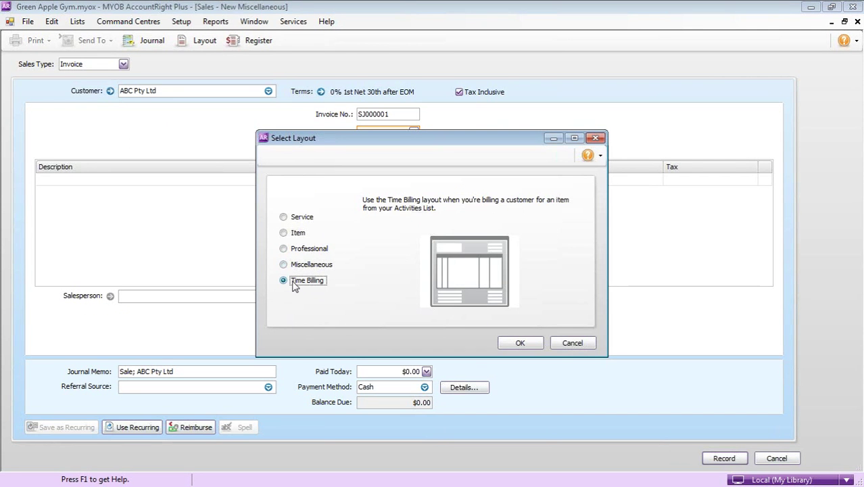
{"action": "left_click", "coordinate": [518, 343]}
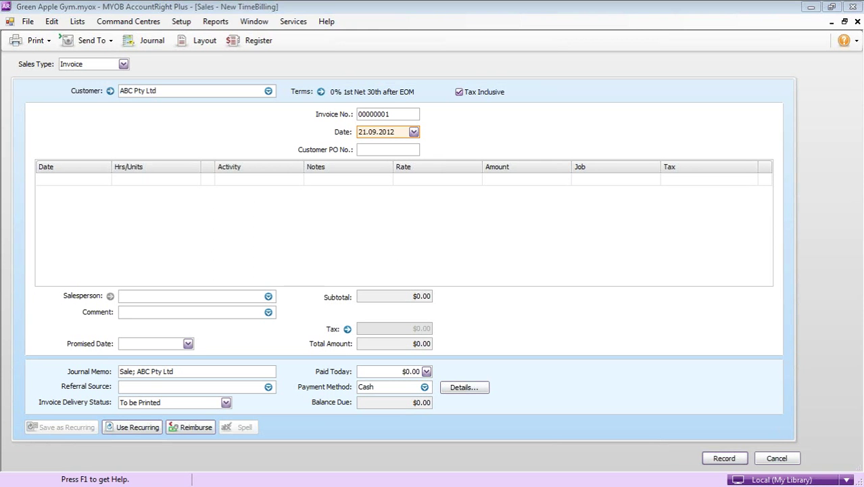
{"action": "left_click", "coordinate": [778, 458]}
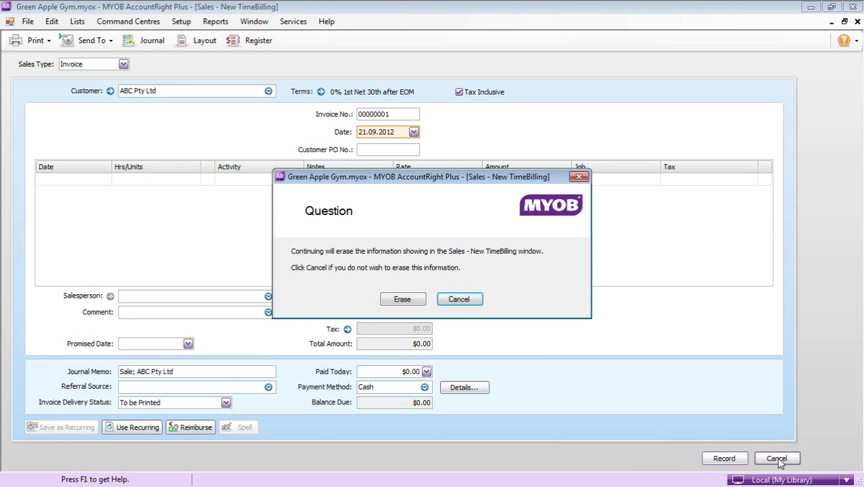
{"action": "left_click", "coordinate": [403, 300]}
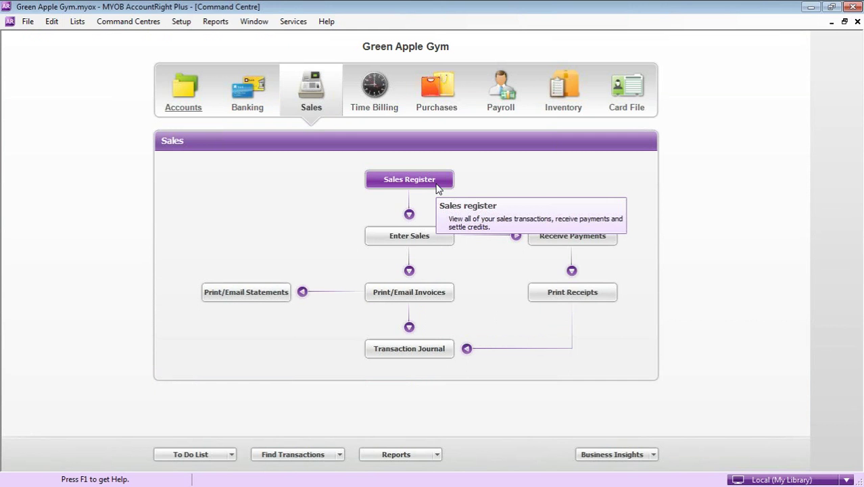
Step: Open the Sales Register and review its Quotes, Orders, Open Invoices, Returns & Credits, Closed Invoices and All Sales lists
{"action": "left_click", "coordinate": [409, 180]}
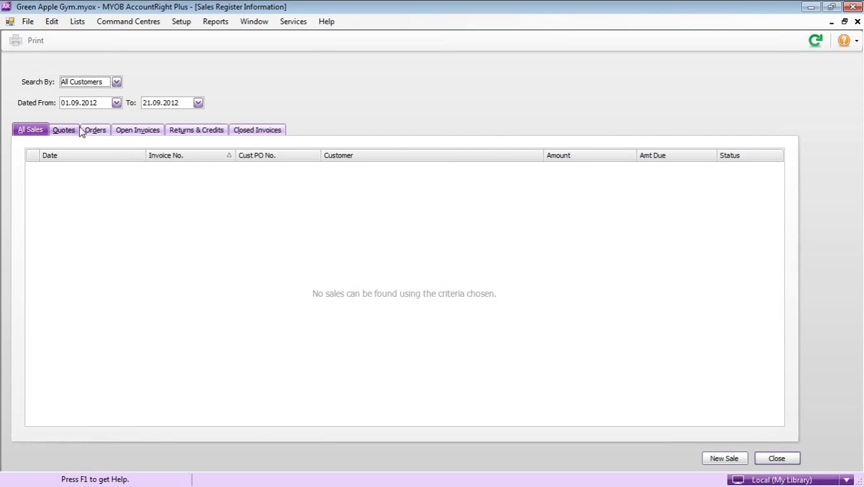
{"action": "left_click", "coordinate": [64, 130]}
{"action": "left_click", "coordinate": [95, 130]}
{"action": "left_click", "coordinate": [131, 130]}
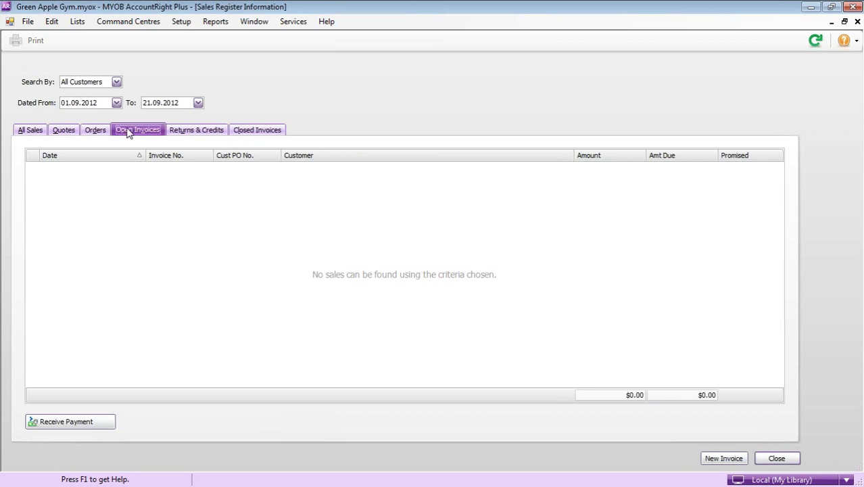
{"action": "left_click", "coordinate": [59, 130]}
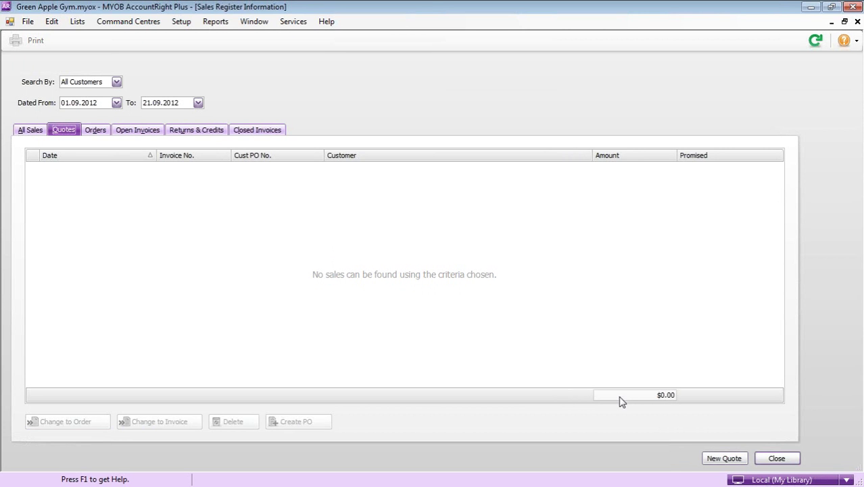
{"action": "left_click", "coordinate": [96, 131]}
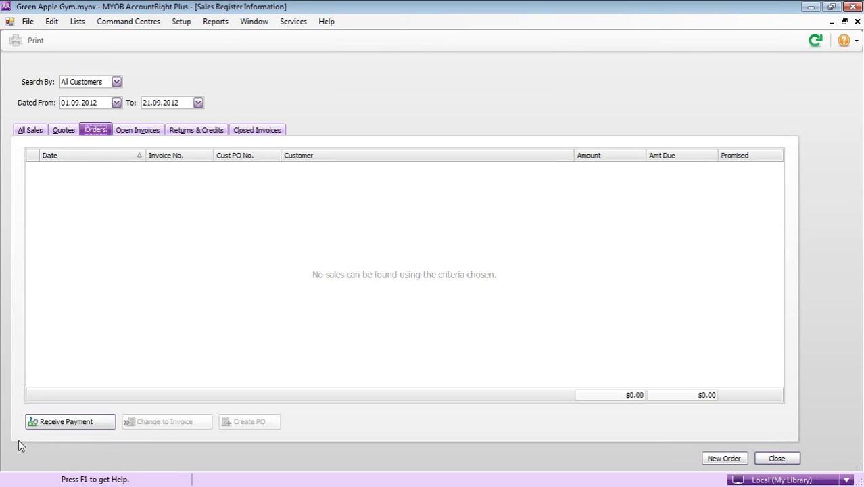
{"action": "left_click", "coordinate": [140, 133]}
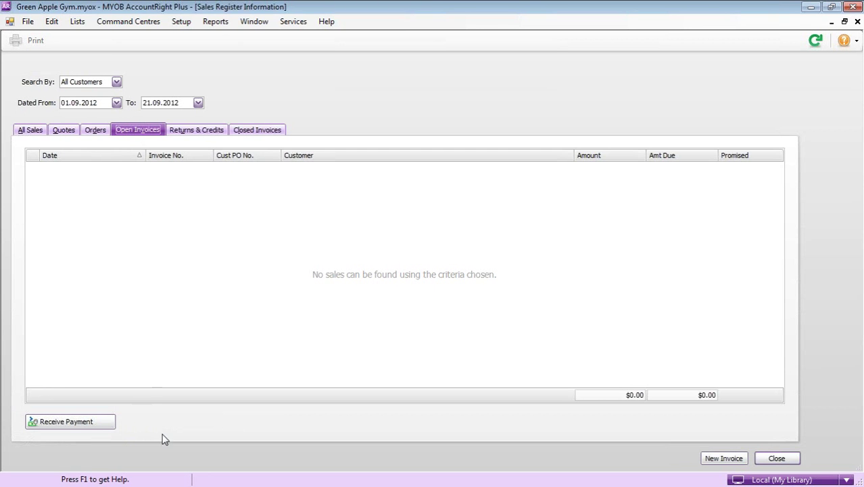
{"action": "left_click", "coordinate": [197, 134]}
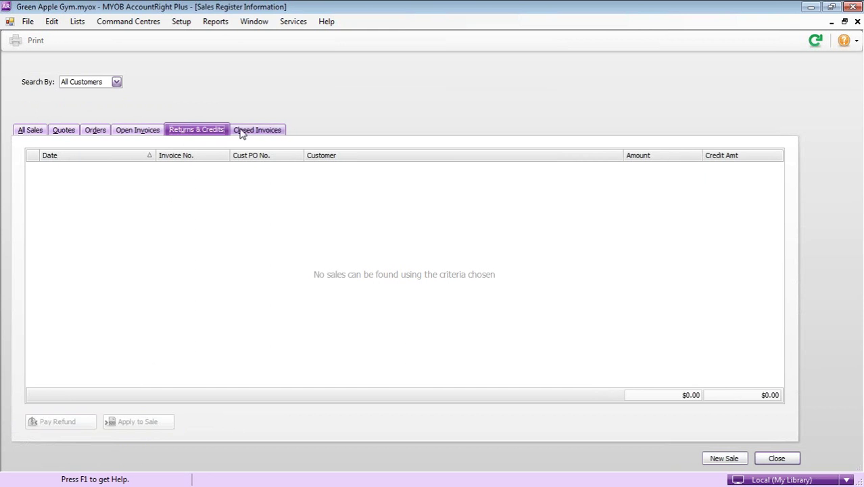
{"action": "left_click", "coordinate": [244, 131]}
{"action": "left_click", "coordinate": [209, 132]}
{"action": "left_click", "coordinate": [37, 135]}
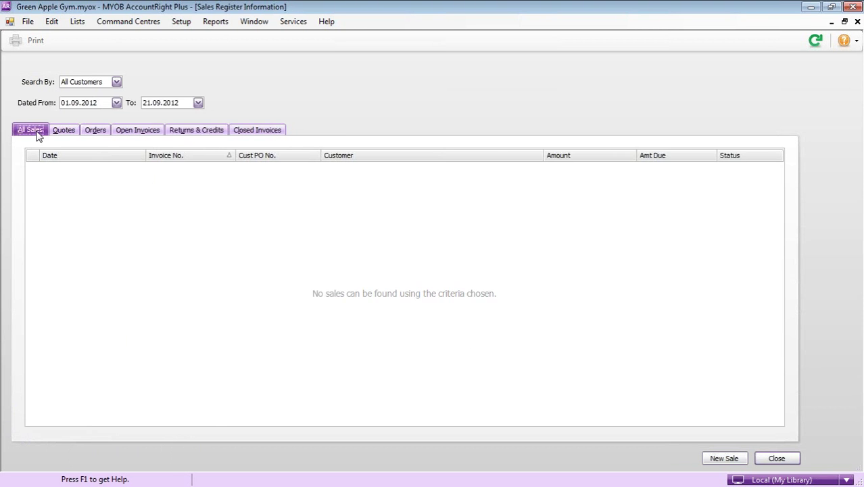
Step: Filter all sales in the register by the customer ABC Pty Ltd, and close the register
{"action": "left_click", "coordinate": [116, 82]}
{"action": "left_click", "coordinate": [101, 104]}
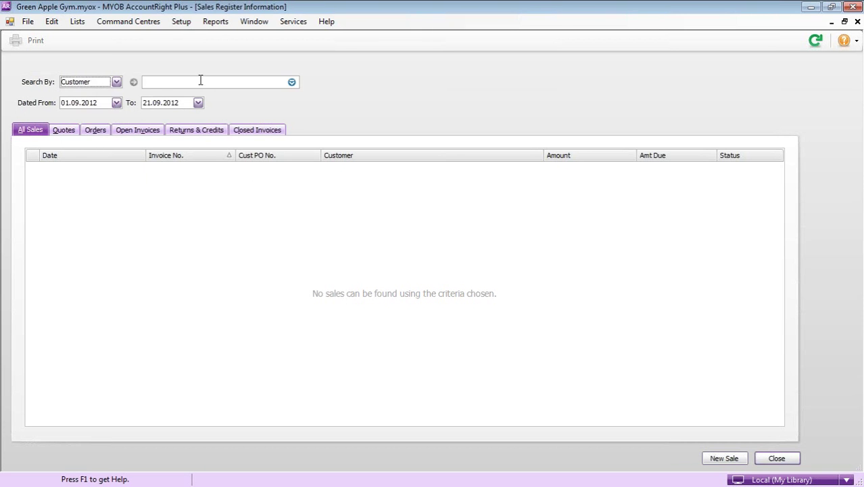
{"action": "left_click", "coordinate": [292, 82]}
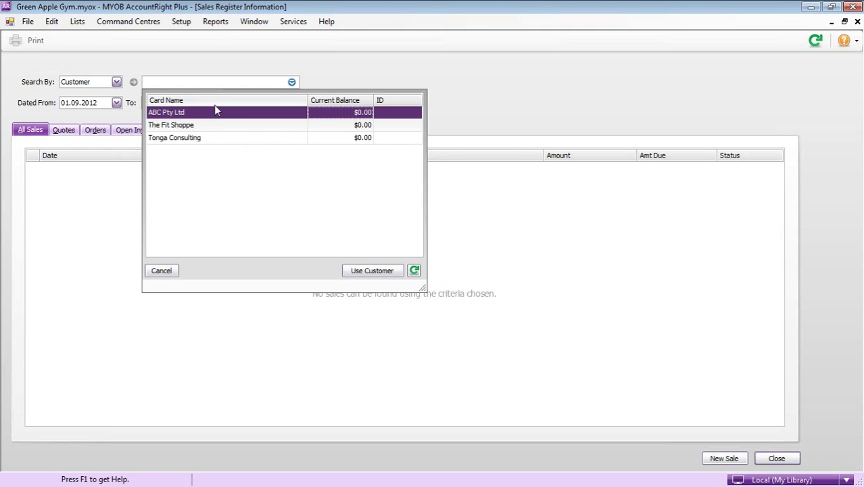
{"action": "left_click", "coordinate": [358, 272]}
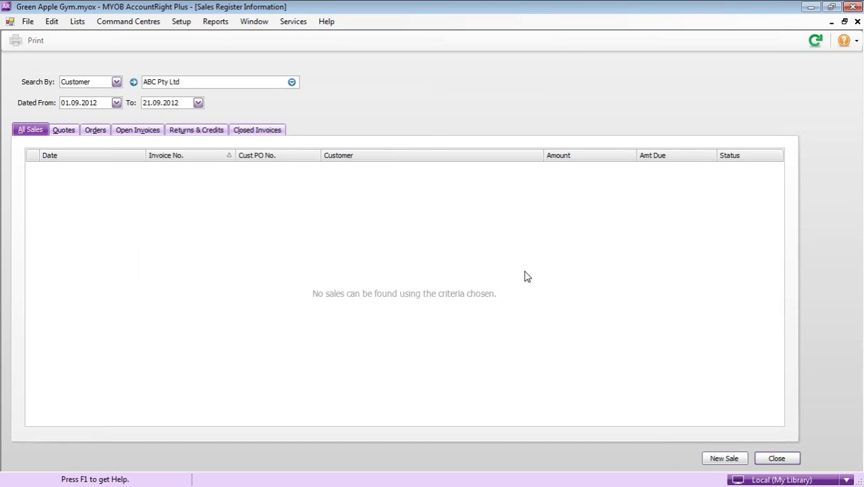
{"action": "left_click", "coordinate": [777, 458]}
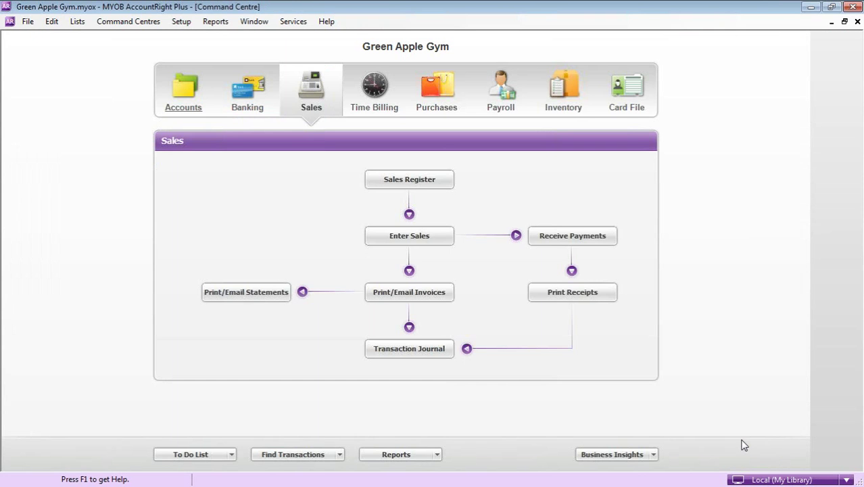
Step: Review the Sales section of the Transaction Journal, including its debit and credit columns, and close it
{"action": "left_click", "coordinate": [409, 348]}
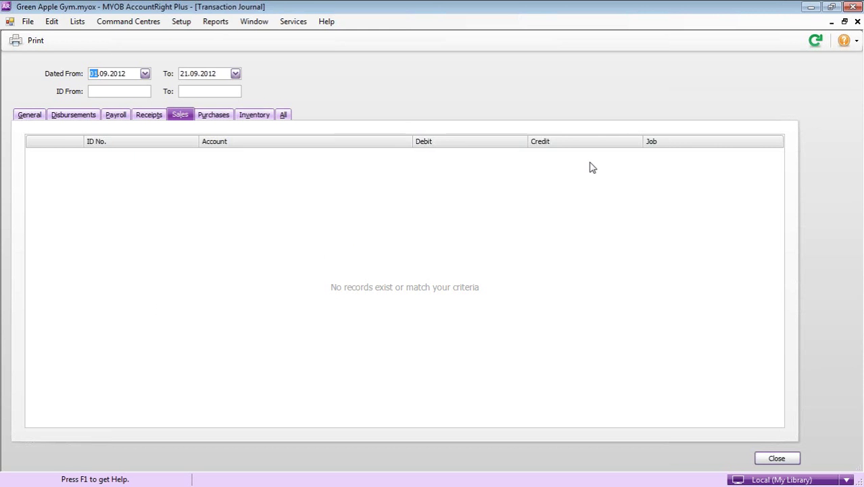
{"action": "mouse_move", "coordinate": [553, 146]}
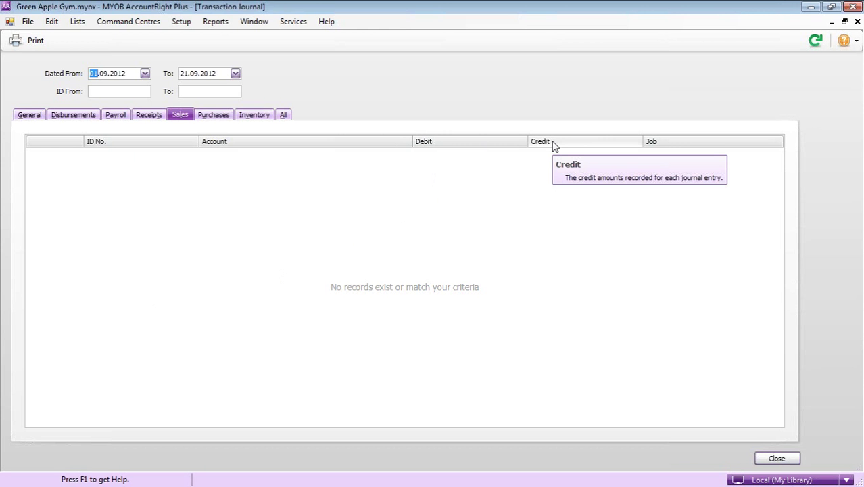
{"action": "left_click", "coordinate": [777, 459]}
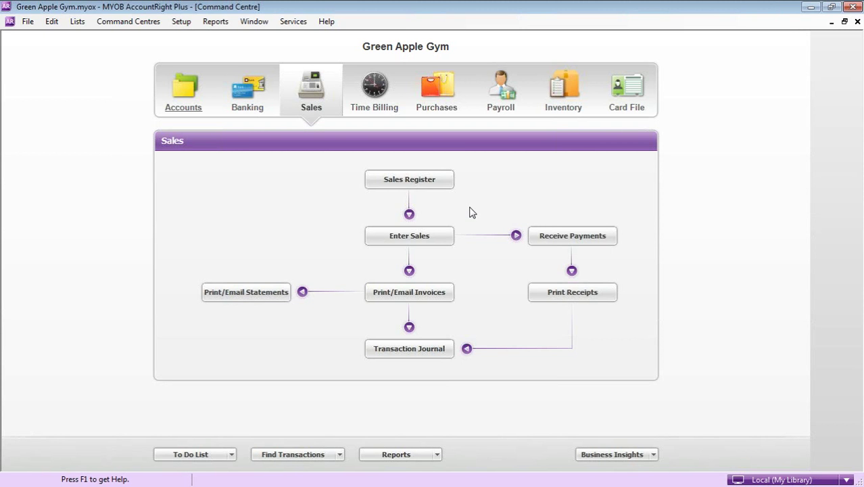
Step: Start a new sales invoice for the customer ABC Pty Ltd
{"action": "left_click", "coordinate": [436, 233]}
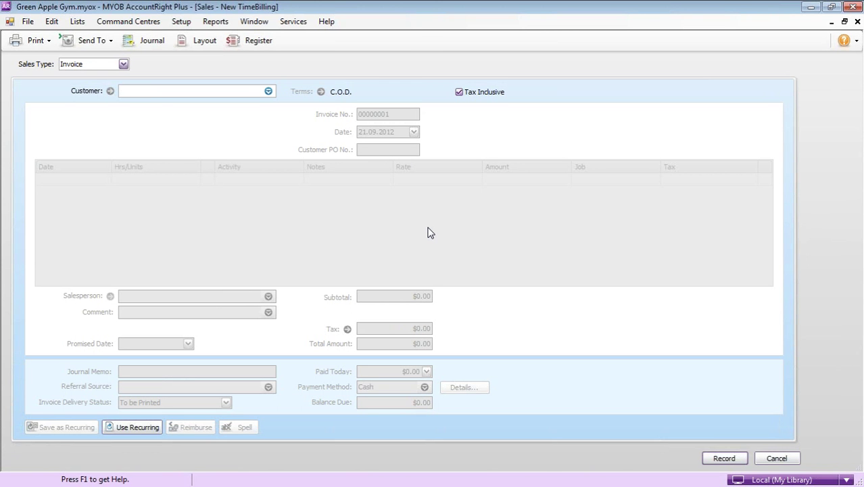
{"action": "type", "text": "ABC Pty Ltd"}
{"action": "key", "text": "Tab"}
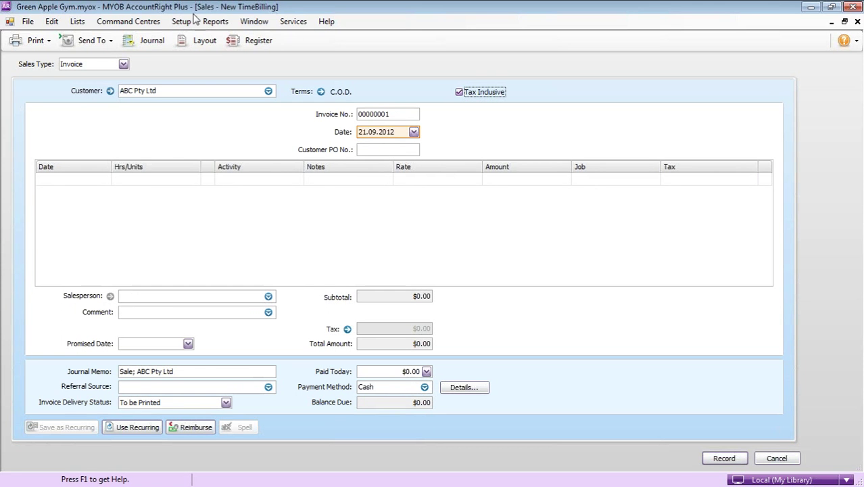
Step: Set the new ABC Pty Ltd invoice to the Service layout
{"action": "left_click", "coordinate": [205, 42]}
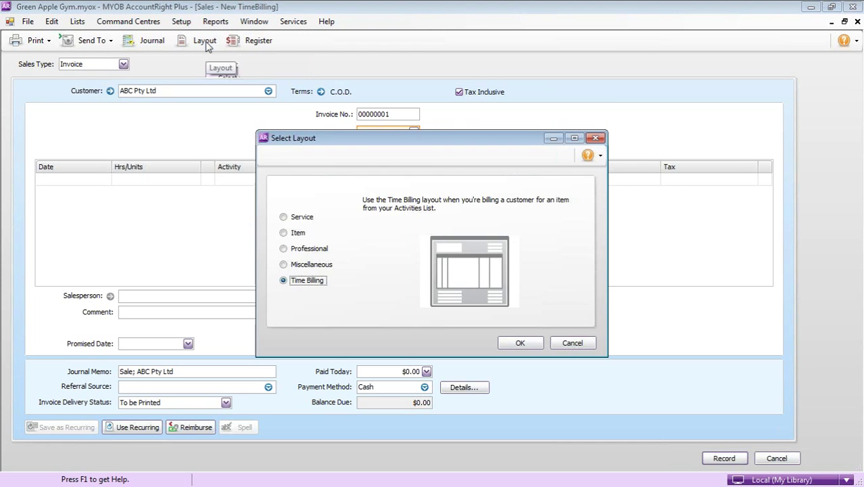
{"action": "left_click", "coordinate": [302, 217]}
{"action": "left_click", "coordinate": [520, 342]}
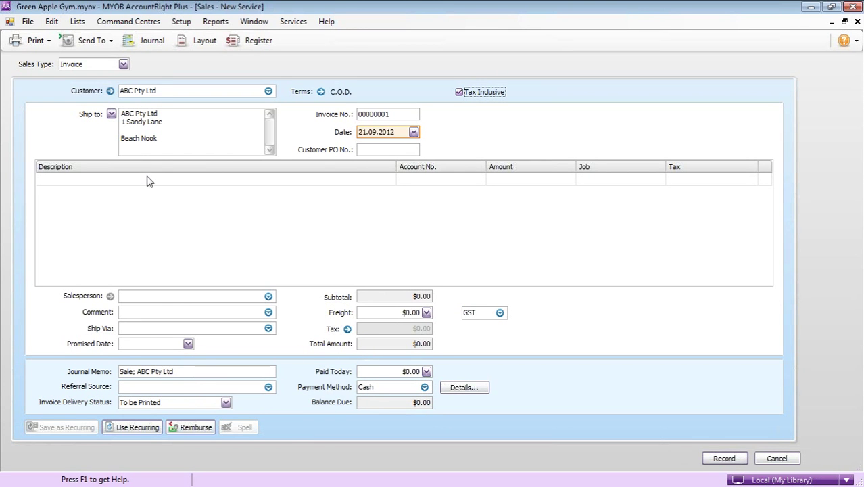
Step: Examine the invoice's Ship to address and the alternative shipping addresses available for it
{"action": "left_click", "coordinate": [113, 115]}
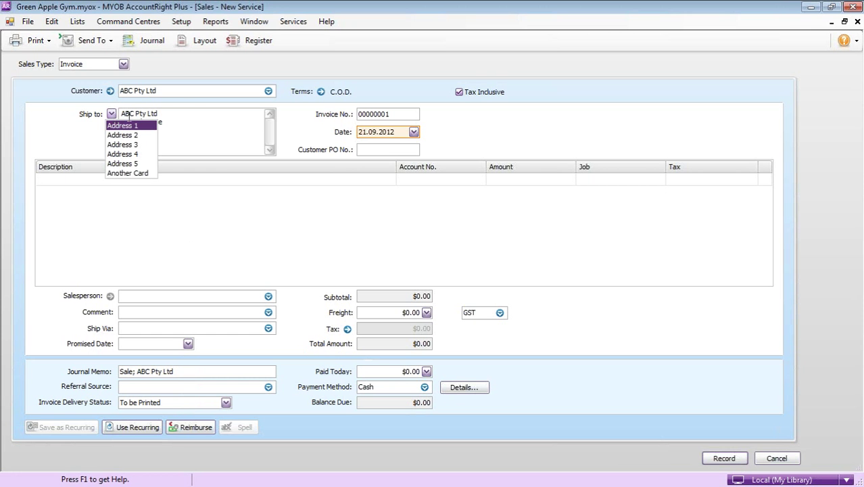
{"action": "left_click", "coordinate": [196, 115]}
{"action": "left_click_drag", "start_coordinate": [186, 123], "coordinate": [106, 122]}
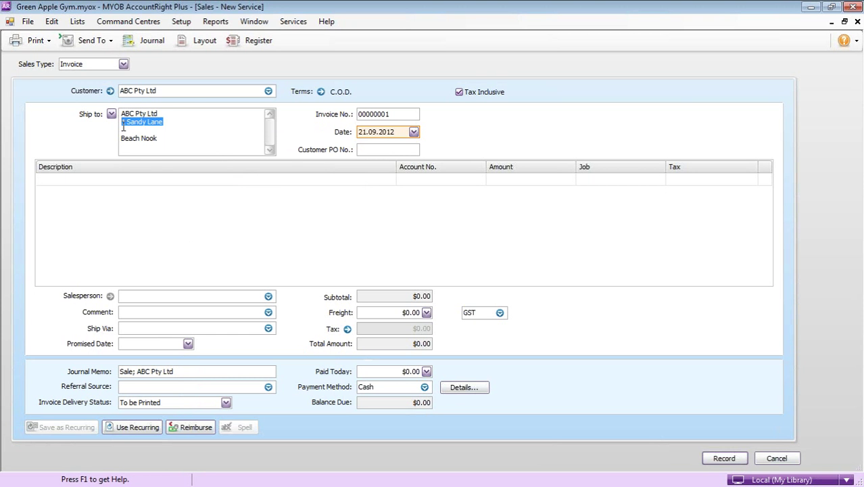
{"action": "left_click", "coordinate": [111, 115]}
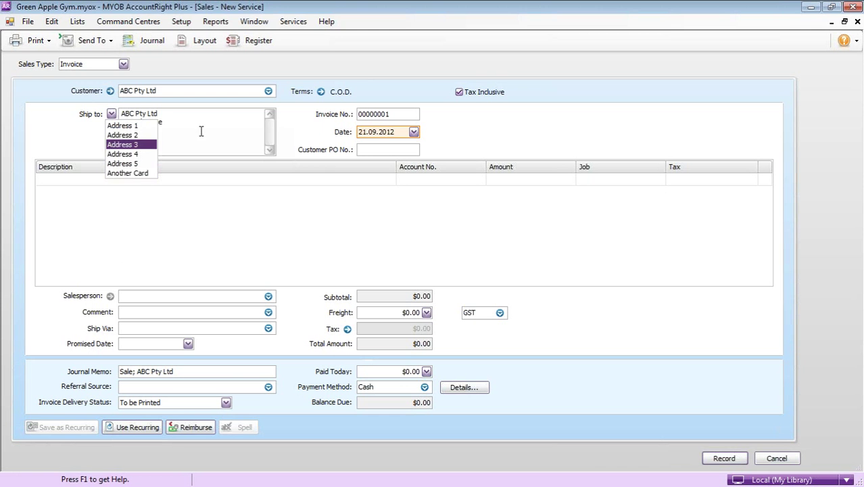
{"action": "left_click", "coordinate": [373, 91]}
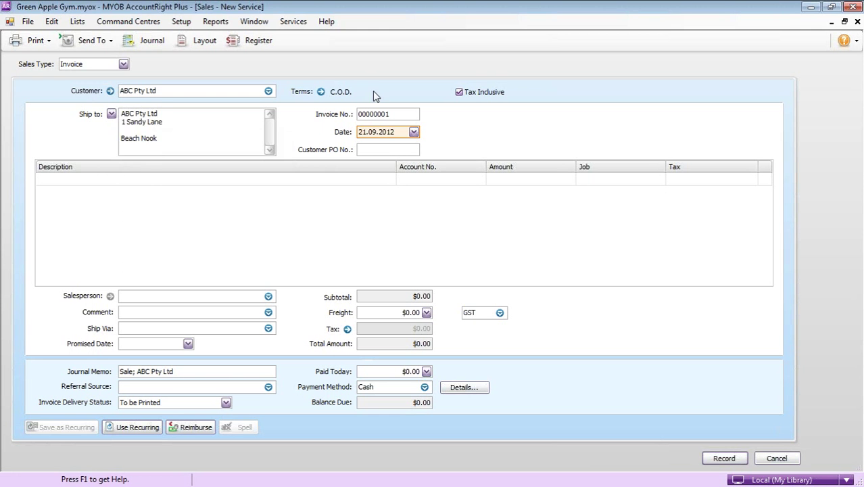
{"action": "left_click", "coordinate": [124, 122]}
{"action": "left_click", "coordinate": [138, 123]}
{"action": "key", "text": "BackSpace"}
{"action": "key", "text": "Return"}
Step: Review the invoice's credit terms and set Payment is Due to On a Day of the Month
{"action": "left_click", "coordinate": [321, 92]}
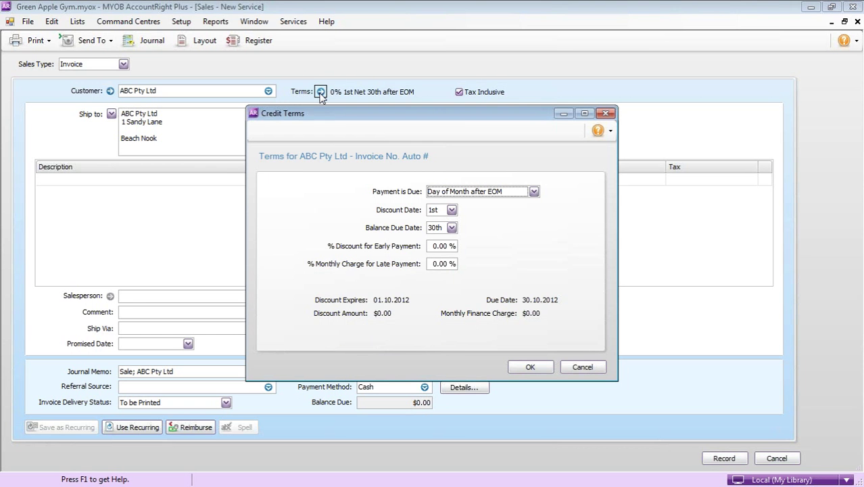
{"action": "left_click", "coordinate": [606, 114]}
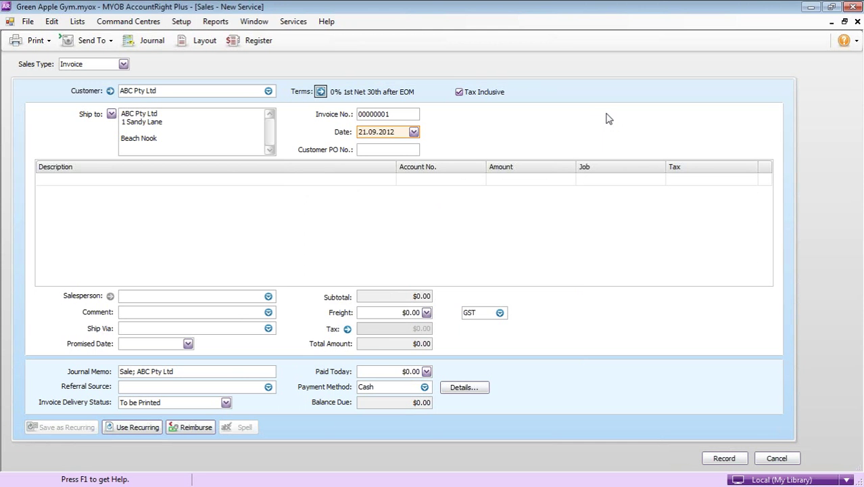
{"action": "left_click", "coordinate": [321, 92]}
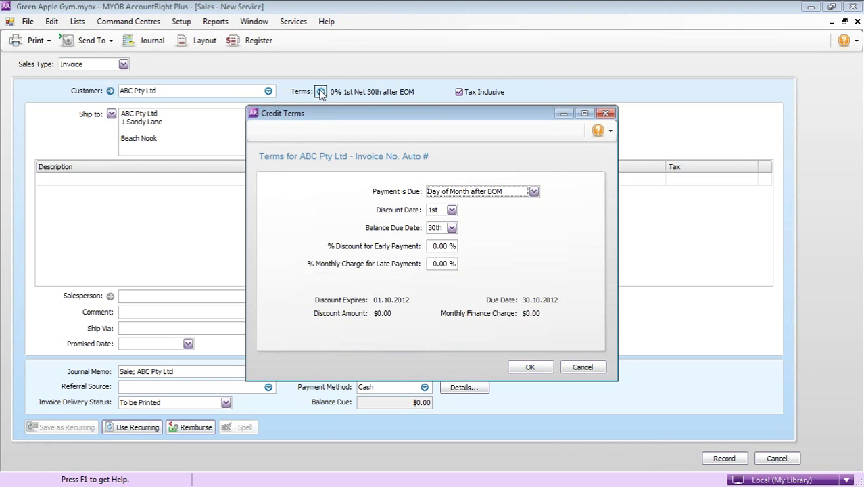
{"action": "left_click", "coordinate": [533, 192]}
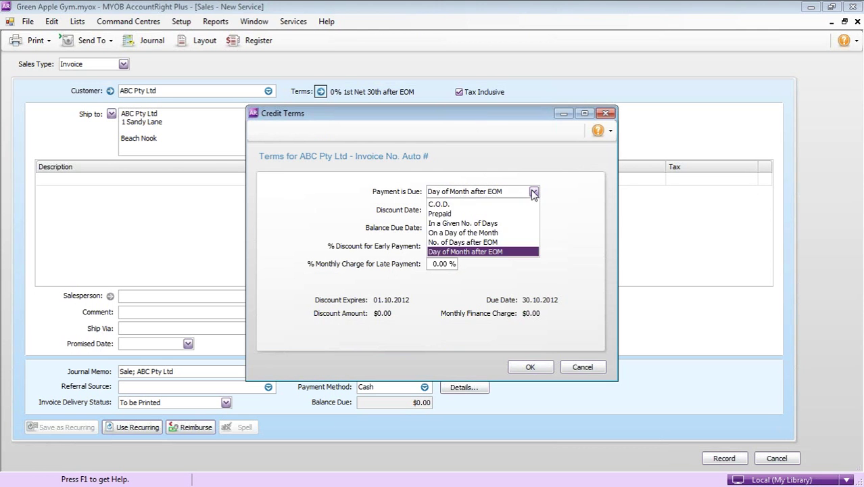
{"action": "left_click", "coordinate": [491, 233]}
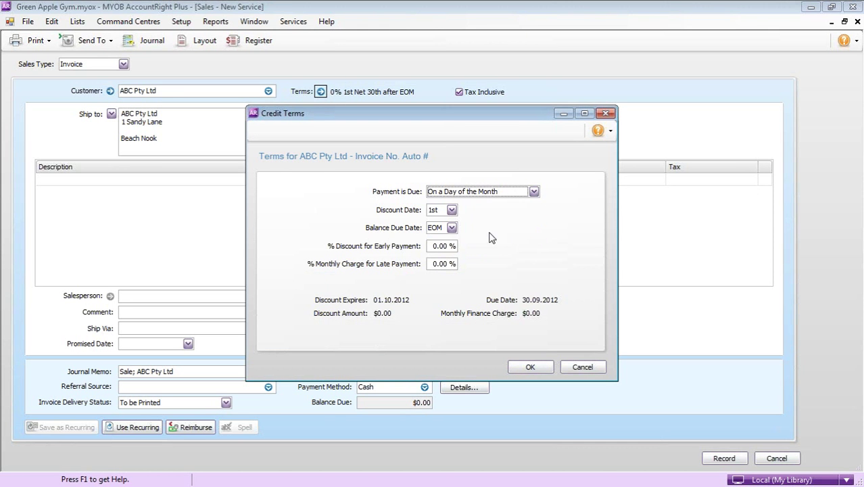
Step: Set the Balance Due Date in the invoice's credit terms to the 7th and accept the terms
{"action": "left_click", "coordinate": [451, 227]}
{"action": "left_click", "coordinate": [452, 240]}
{"action": "left_click", "coordinate": [452, 240]}
{"action": "left_click", "coordinate": [452, 240]}
{"action": "left_click", "coordinate": [452, 240]}
{"action": "left_click", "coordinate": [451, 240]}
{"action": "left_click", "coordinate": [452, 240]}
{"action": "left_click", "coordinate": [452, 240]}
{"action": "left_click", "coordinate": [451, 240]}
{"action": "left_click", "coordinate": [451, 240]}
{"action": "left_click", "coordinate": [452, 240]}
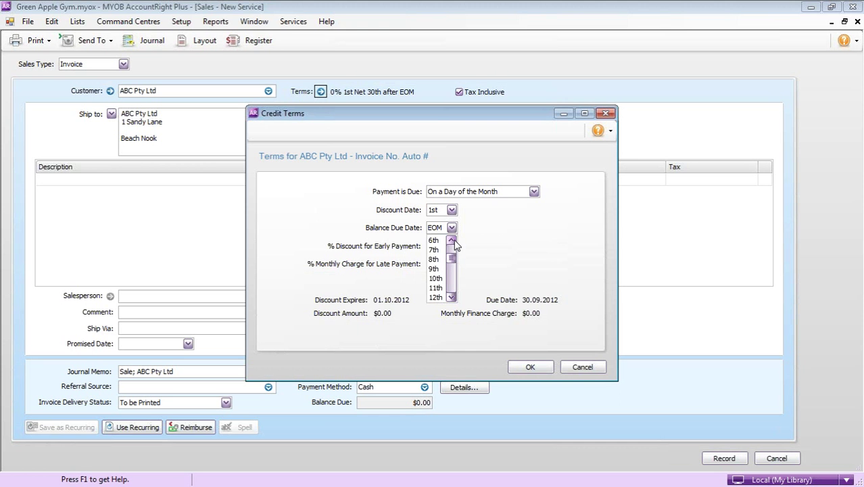
{"action": "left_click", "coordinate": [435, 253]}
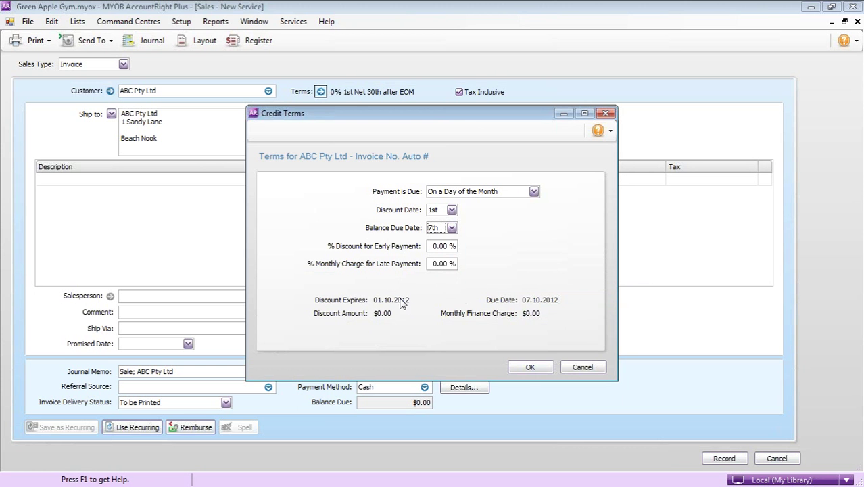
{"action": "left_click_drag", "start_coordinate": [470, 117], "coordinate": [478, 158]}
{"action": "mouse_move", "coordinate": [415, 343]}
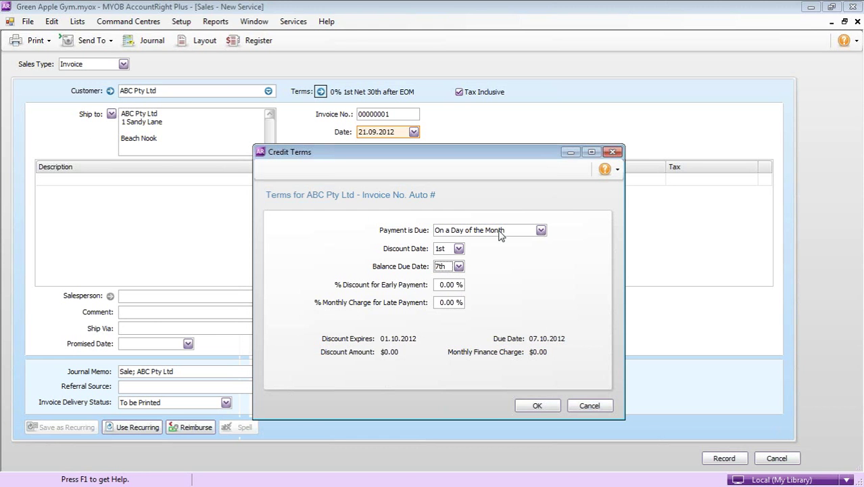
{"action": "mouse_move", "coordinate": [500, 233]}
{"action": "left_click", "coordinate": [537, 405]}
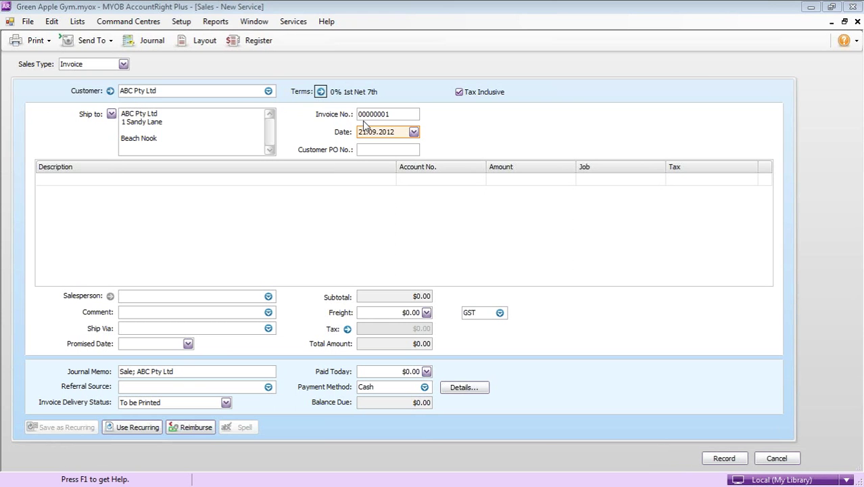
Step: Set the invoice date to 01.11.2011 and enter the contact person's name as the customer PO number
{"action": "left_click", "coordinate": [413, 132]}
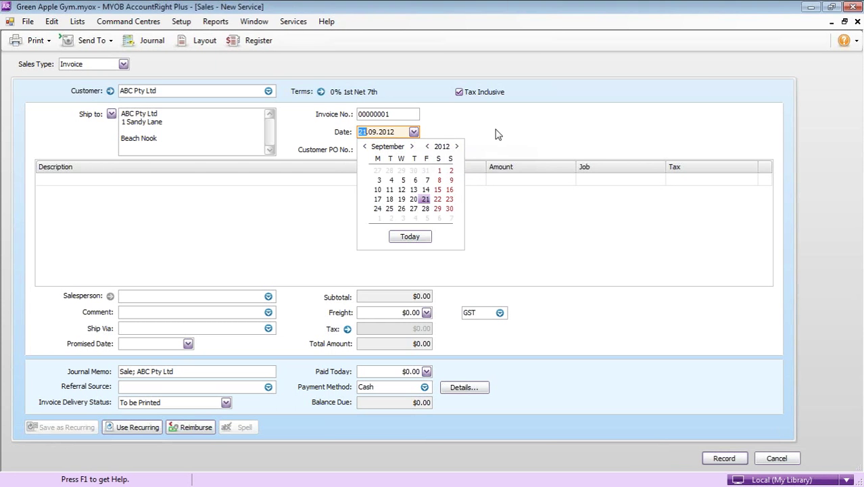
{"action": "left_click", "coordinate": [439, 134]}
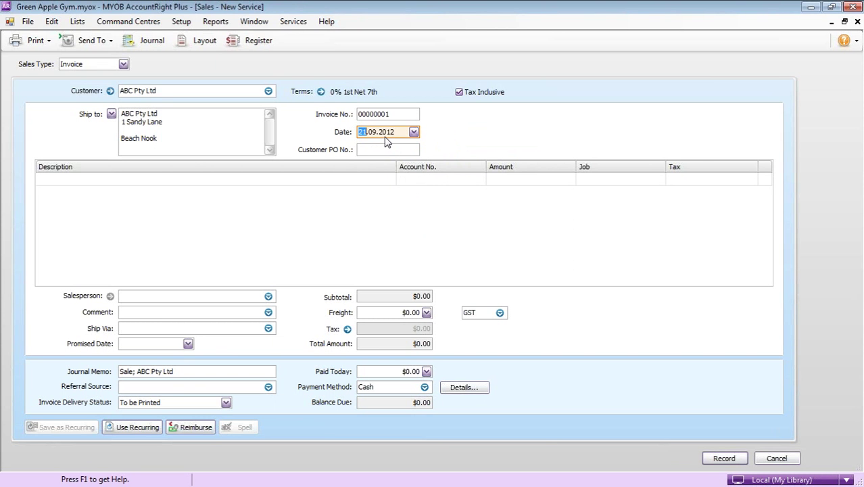
{"action": "type", "text": "01"}
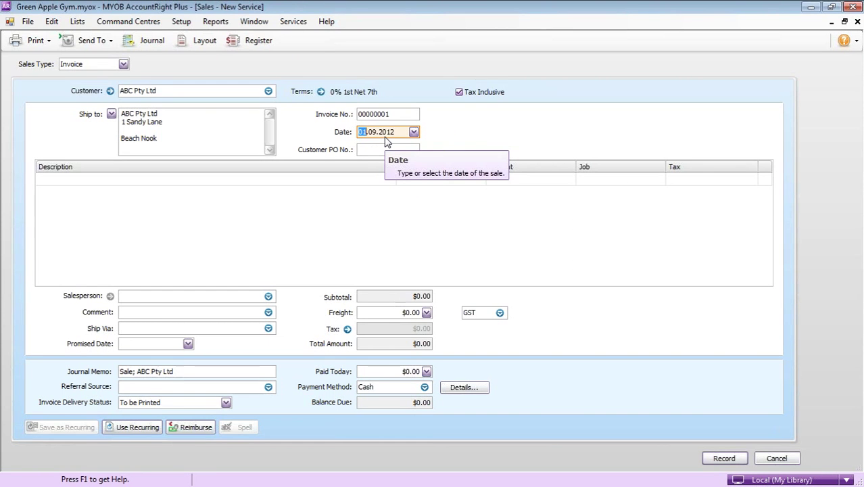
{"action": "key", "text": "Right"}
{"action": "type", "text": "11"}
{"action": "key", "text": "Right"}
{"action": "type", "text": "2011"}
{"action": "left_click", "coordinate": [384, 147]}
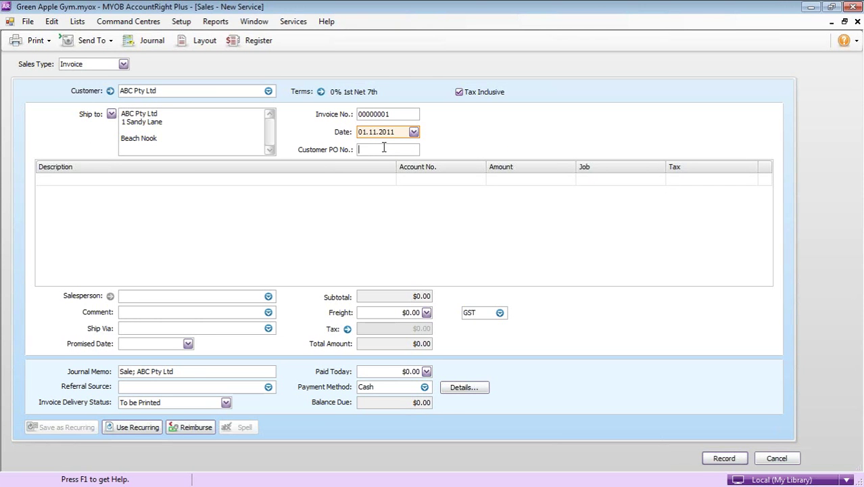
{"action": "type", "text": "Tom Sawyer"}
Step: Enter Kettlebell as the description of the first invoice line, keeping the default account 4-1100
{"action": "left_click", "coordinate": [212, 179]}
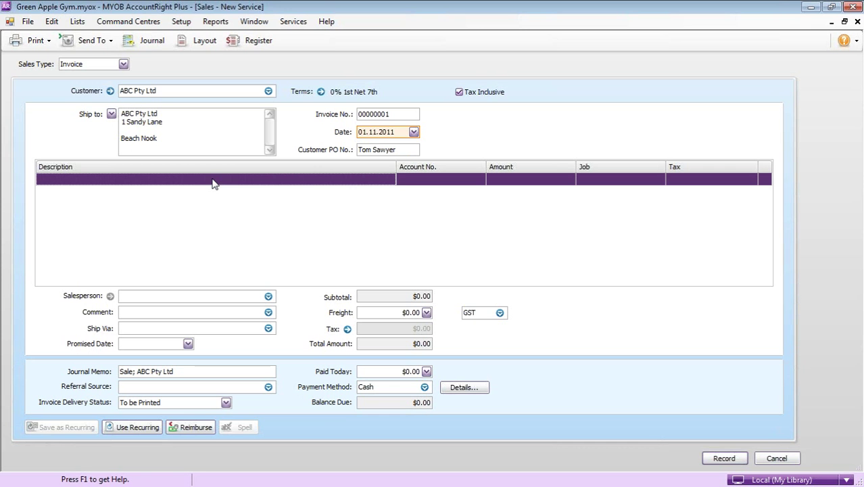
{"action": "left_click", "coordinate": [212, 180]}
{"action": "type", "text": "Kettle"}
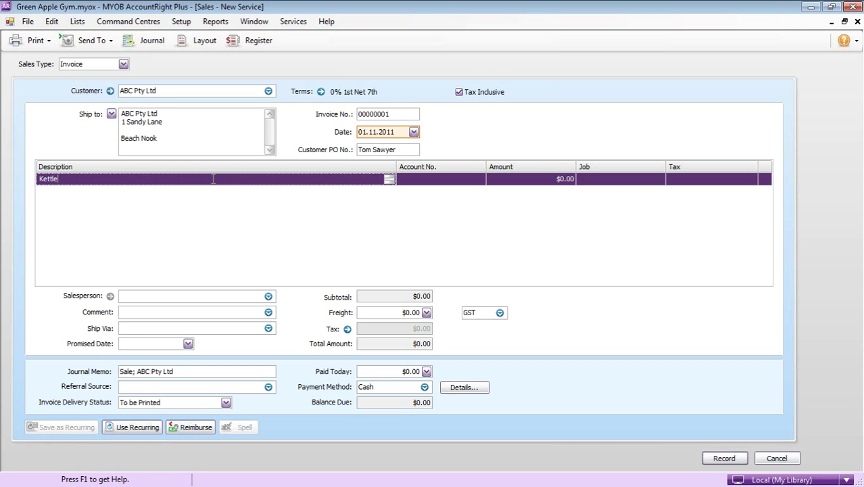
{"action": "type", "text": "bell"}
{"action": "key", "text": "Tab"}
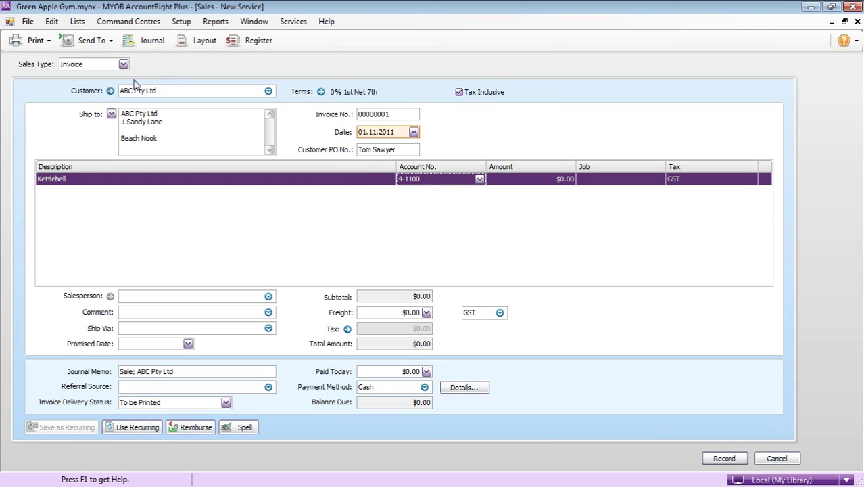
Step: Check the income account in the selling details of the ABC Pty Ltd card and return to the invoice
{"action": "left_click", "coordinate": [108, 92]}
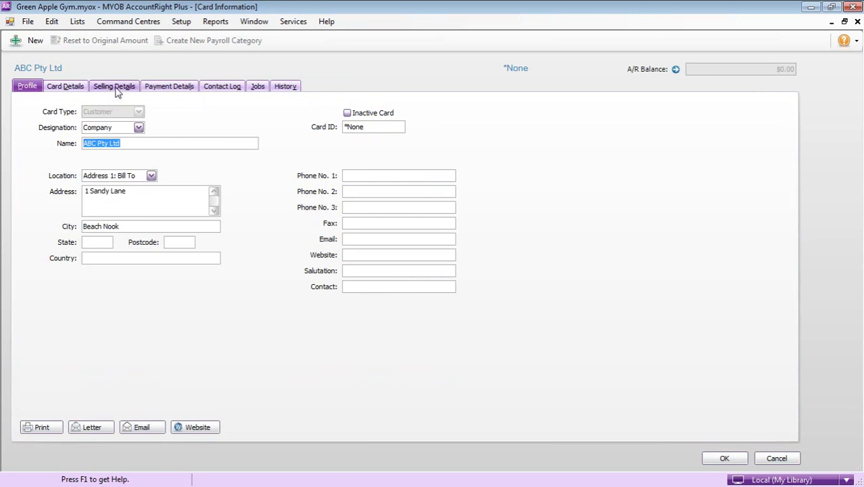
{"action": "left_click", "coordinate": [116, 87]}
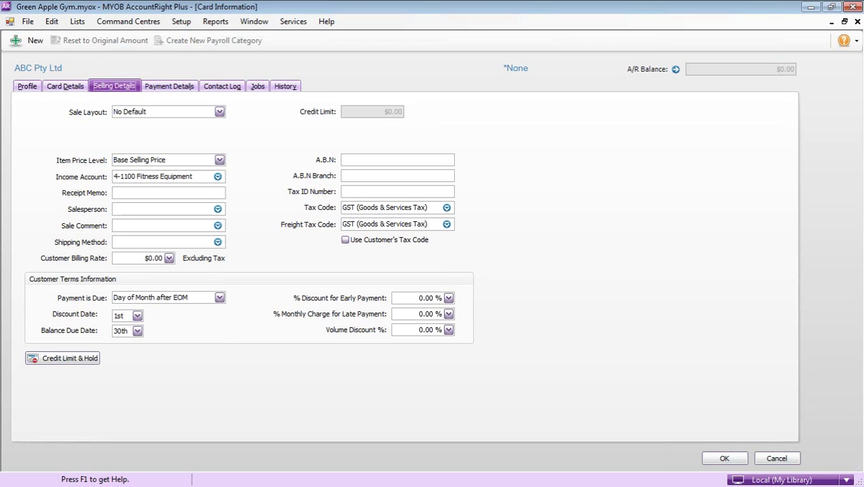
{"action": "left_click", "coordinate": [778, 459]}
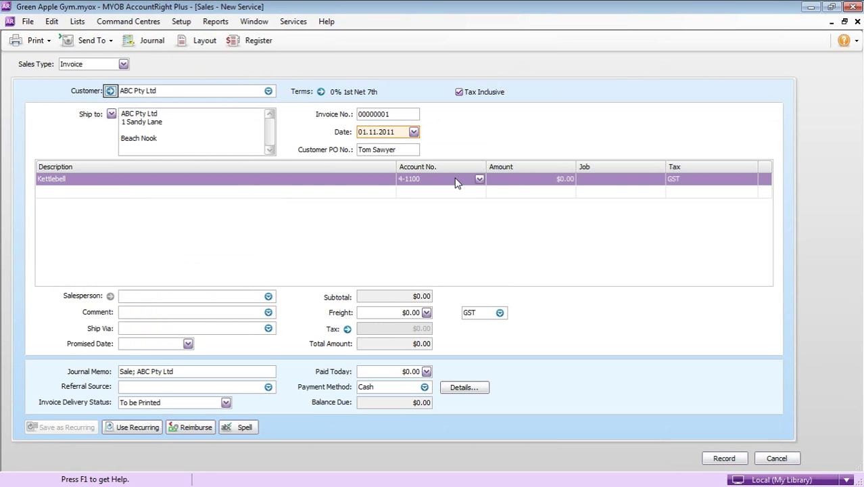
Step: Set the amount of the Kettlebell line to $18.15
{"action": "left_click", "coordinate": [519, 180]}
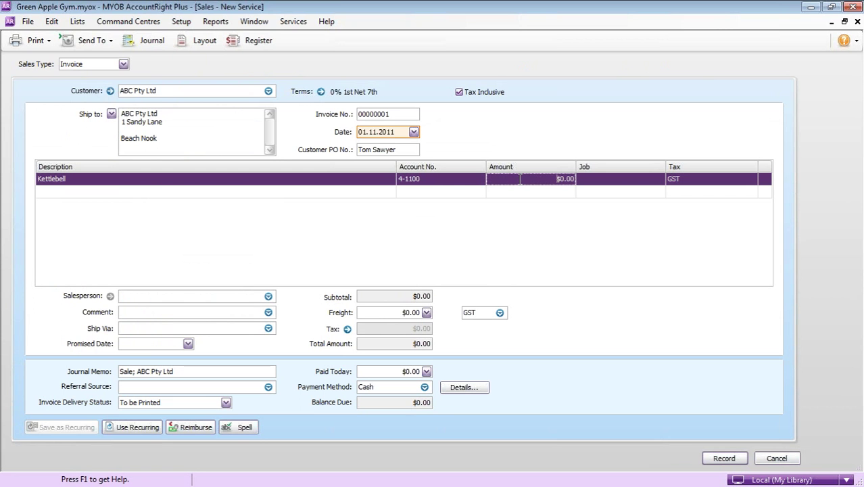
{"action": "type", "text": "18.15"}
{"action": "key", "text": "Tab"}
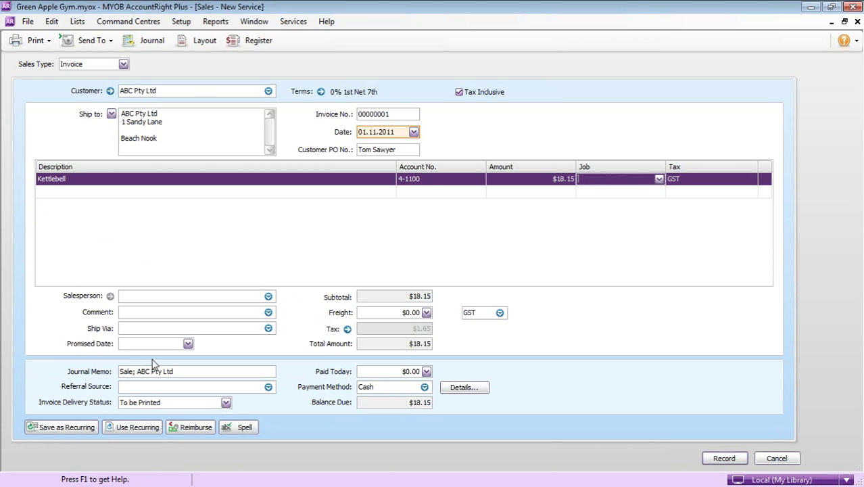
Step: Assign the listed employee as the invoice's salesperson
{"action": "left_click", "coordinate": [268, 296]}
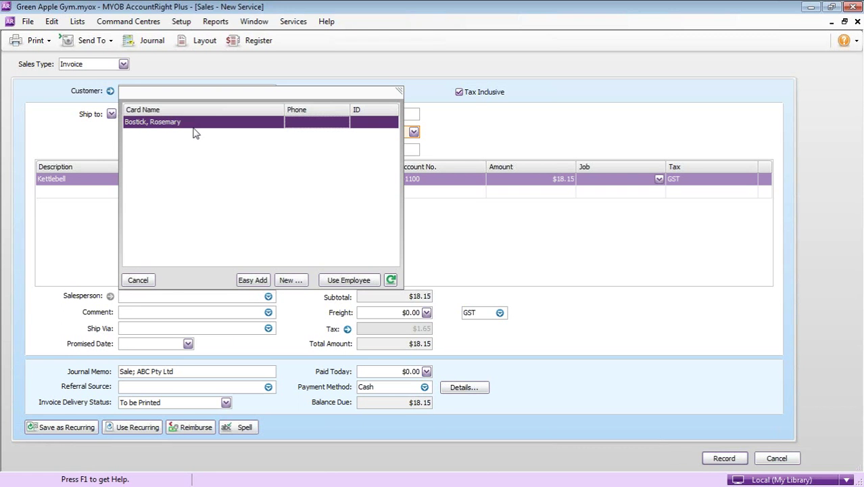
{"action": "double_click", "coordinate": [192, 123]}
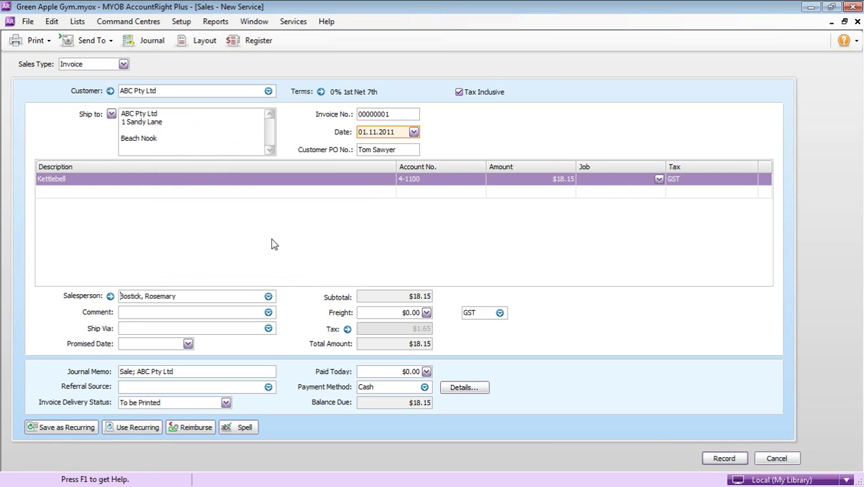
{"action": "left_click", "coordinate": [268, 298]}
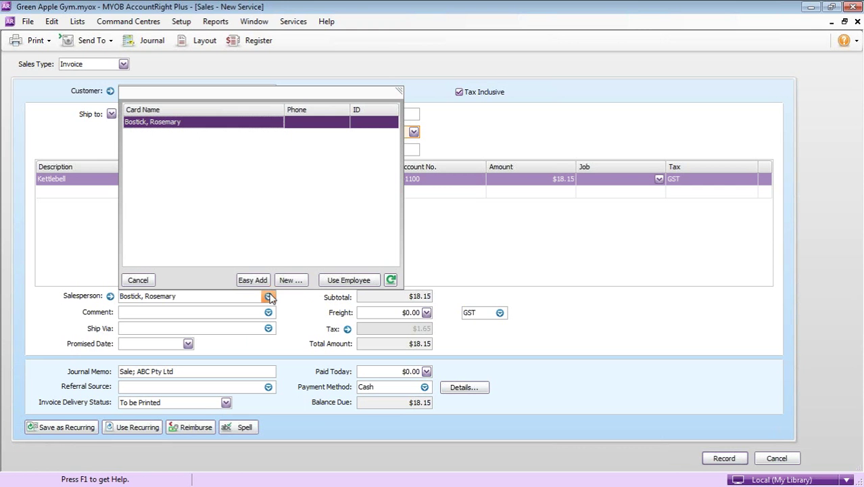
{"action": "left_click", "coordinate": [292, 307]}
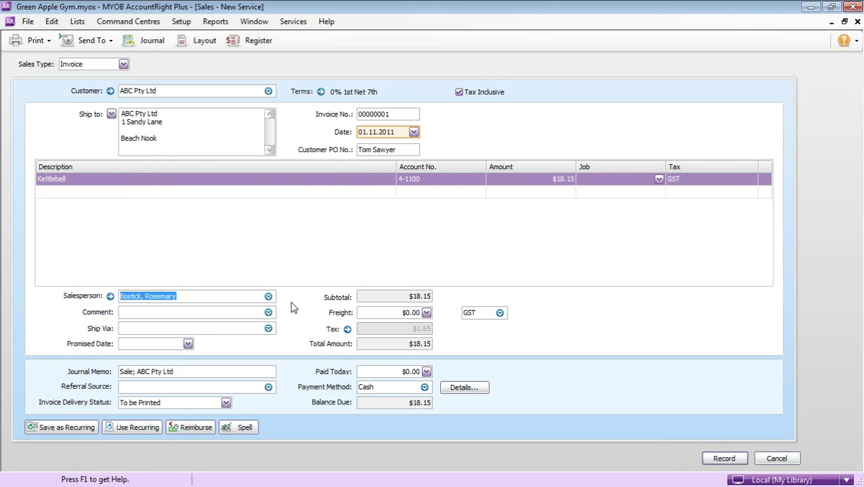
Step: Set the invoice comment to "Thank you!" and the shipping method to Air
{"action": "left_click", "coordinate": [268, 311]}
{"action": "double_click", "coordinate": [181, 202]}
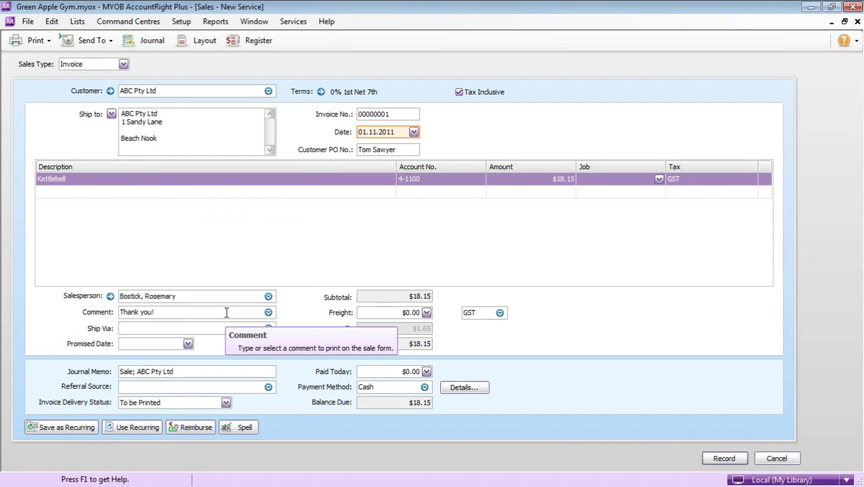
{"action": "left_click", "coordinate": [268, 328]}
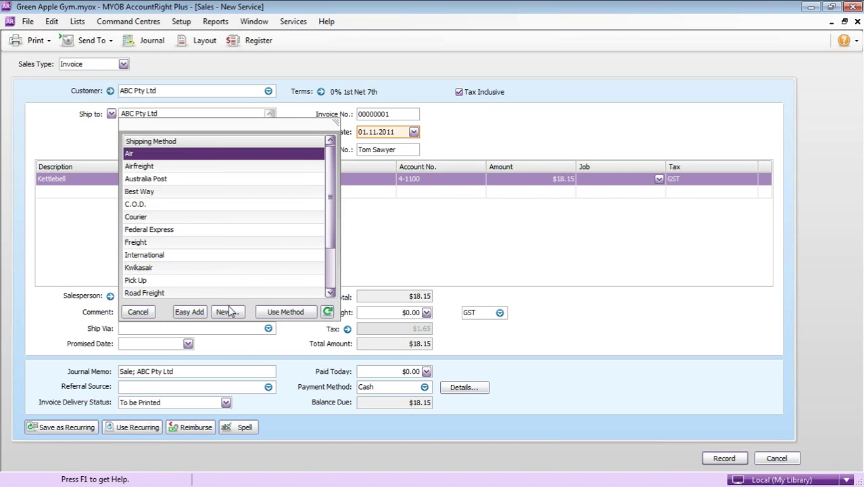
{"action": "left_click", "coordinate": [297, 315]}
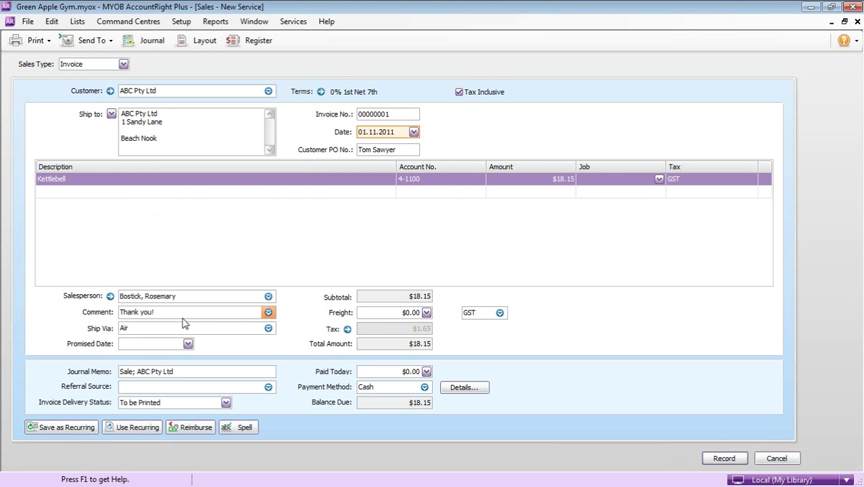
Step: Set the invoice's promised date to 14.11.2011
{"action": "left_click", "coordinate": [146, 342]}
{"action": "left_click", "coordinate": [146, 342]}
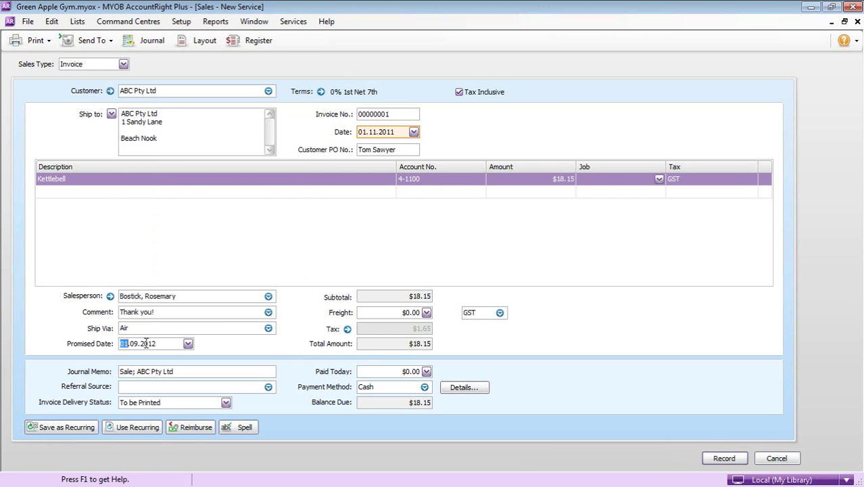
{"action": "key", "text": "Right"}
{"action": "key", "text": "Right"}
{"action": "type", "text": "2011"}
{"action": "key", "text": "Tab"}
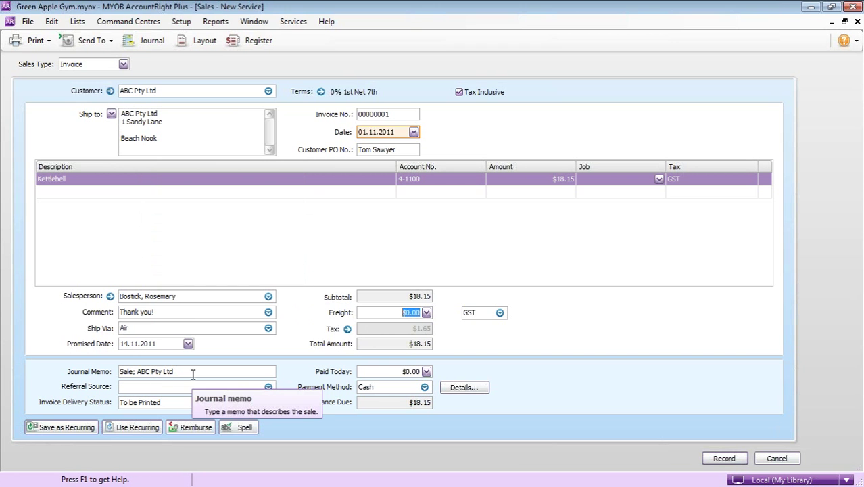
Step: Keep the default journal memo and set the referral source to Friend/Colleague
{"action": "left_click_drag", "start_coordinate": [193, 374], "coordinate": [100, 370]}
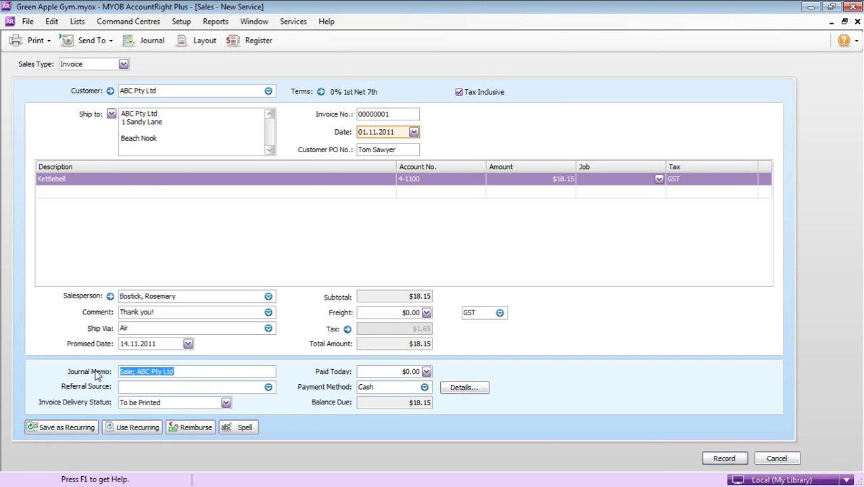
{"action": "left_click", "coordinate": [268, 387]}
{"action": "double_click", "coordinate": [171, 263]}
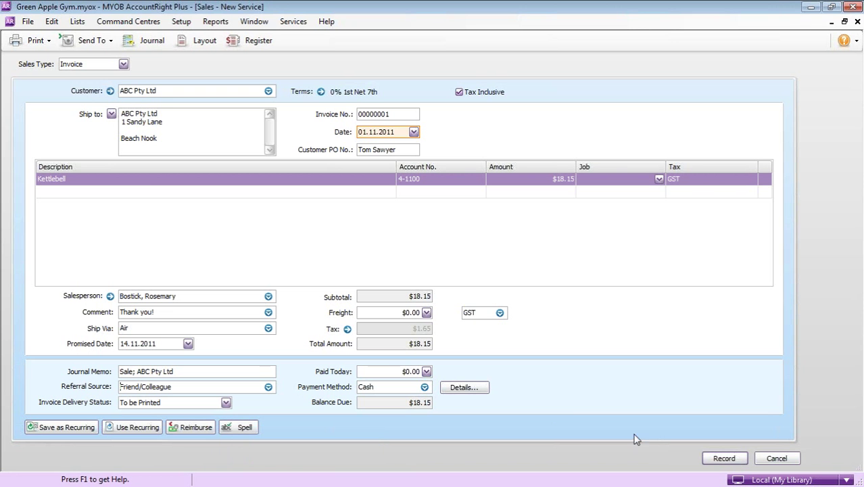
Step: Record the ABC Pty Ltd invoice, adding "Pty" and "Kettlebell" to the spelling dictionary
{"action": "left_click", "coordinate": [731, 461]}
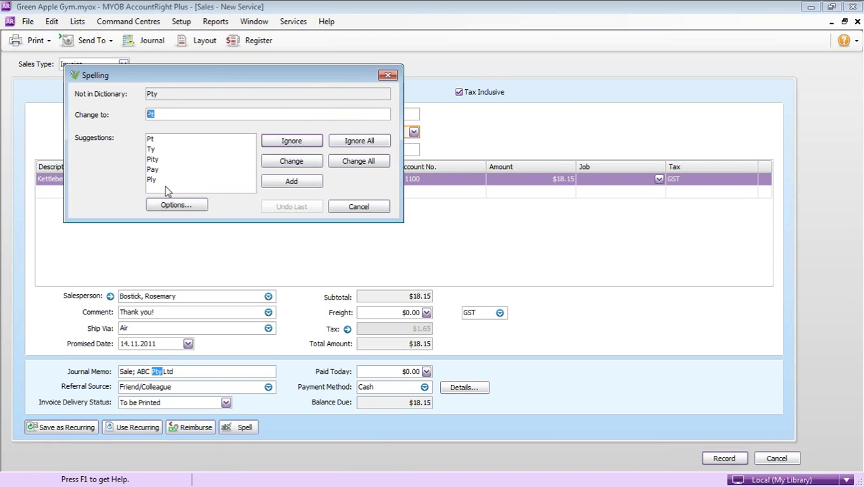
{"action": "left_click_drag", "start_coordinate": [237, 79], "coordinate": [578, 98]}
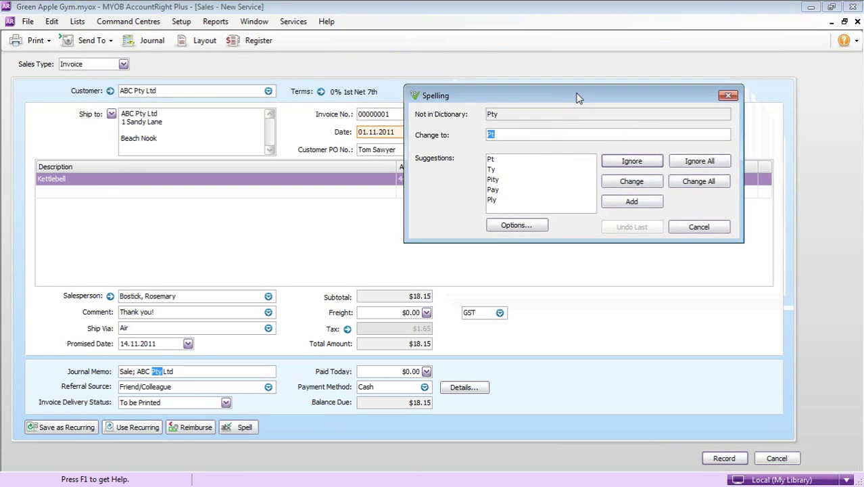
{"action": "left_click", "coordinate": [632, 202]}
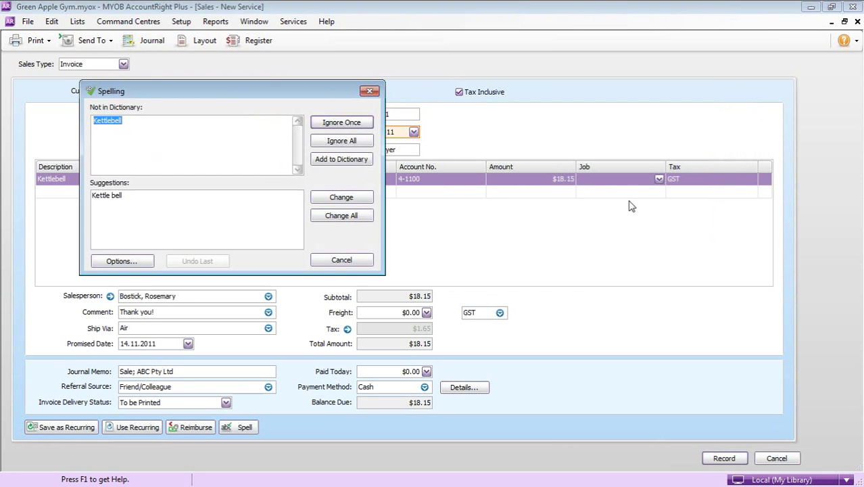
{"action": "left_click", "coordinate": [346, 159]}
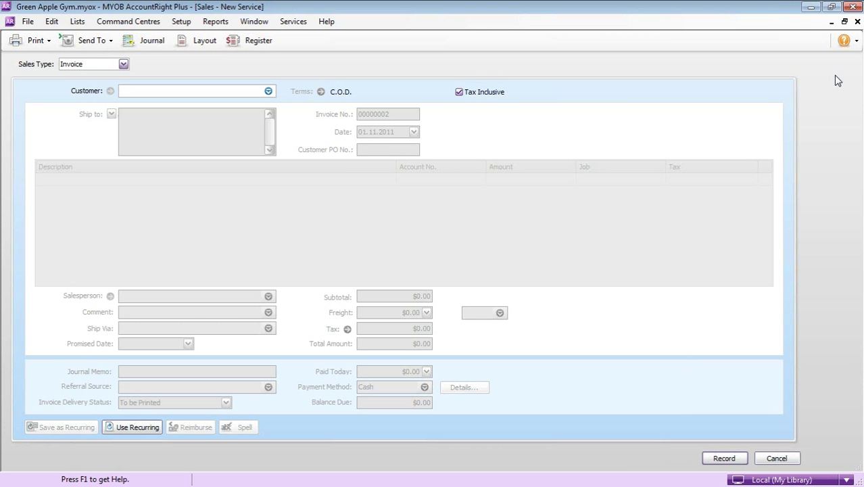
Step: Minimise the sales window and list the customer cards in the Cards List, including inactive ones
{"action": "left_click", "coordinate": [832, 22]}
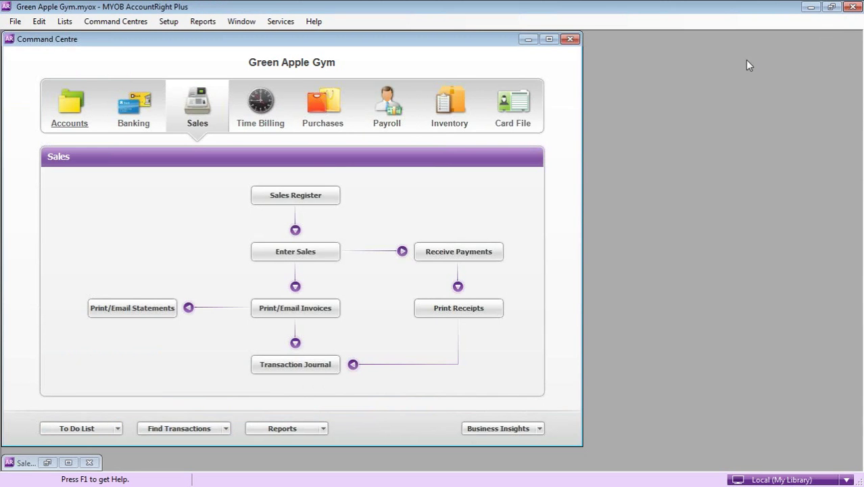
{"action": "left_click", "coordinate": [499, 106]}
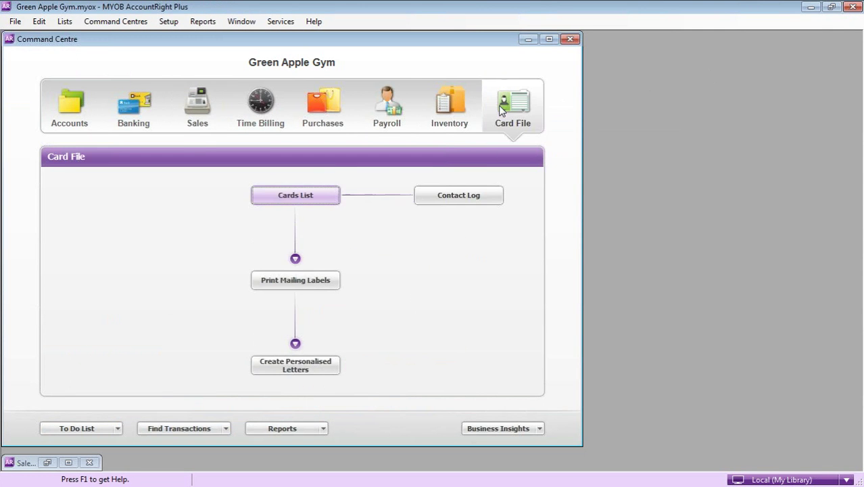
{"action": "left_click", "coordinate": [321, 203]}
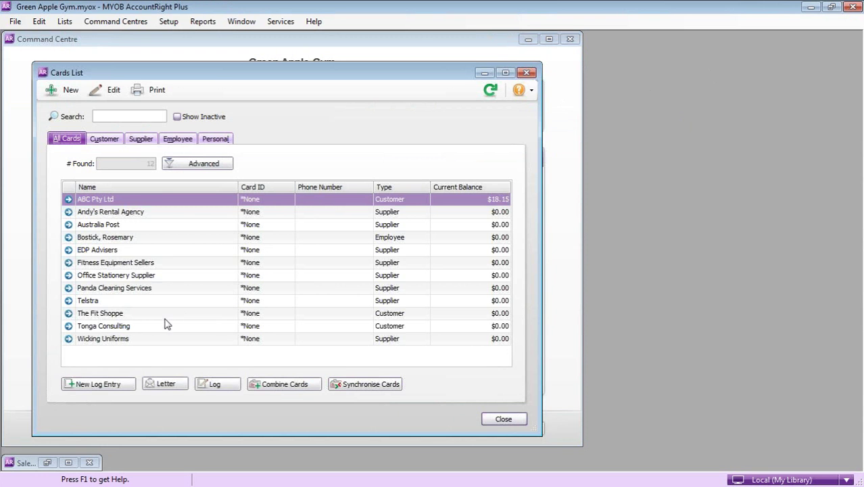
{"action": "left_click", "coordinate": [152, 328]}
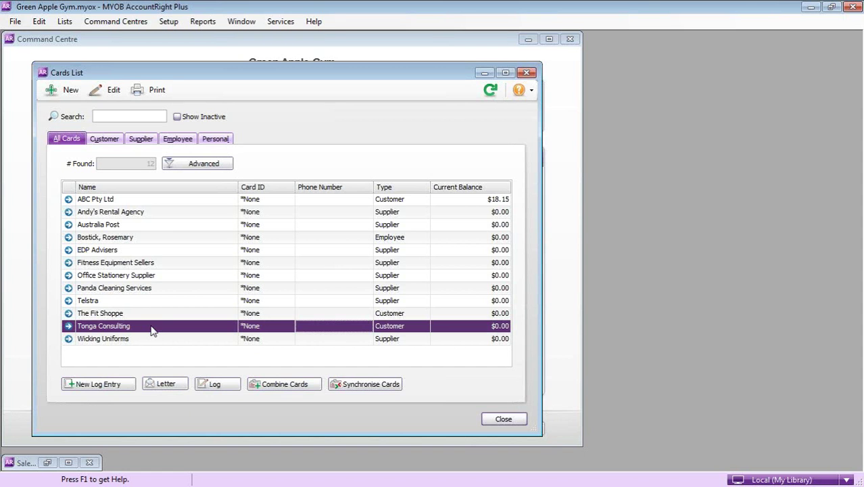
{"action": "left_click", "coordinate": [177, 118]}
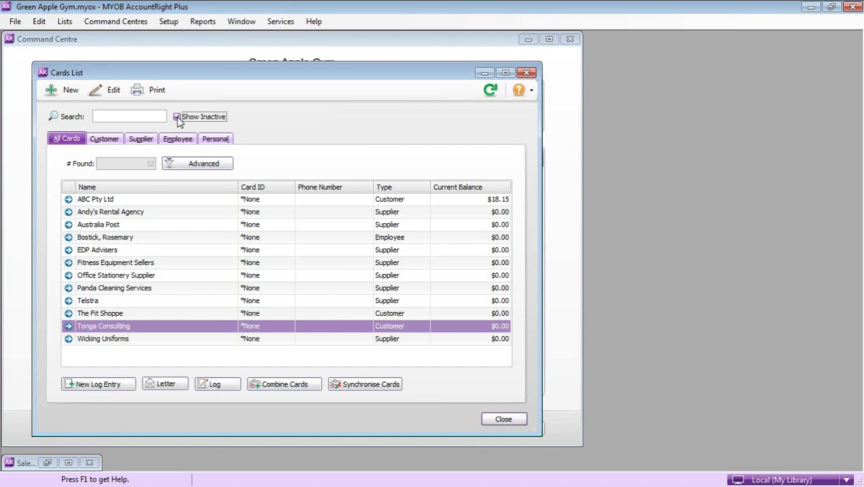
{"action": "left_click", "coordinate": [105, 139]}
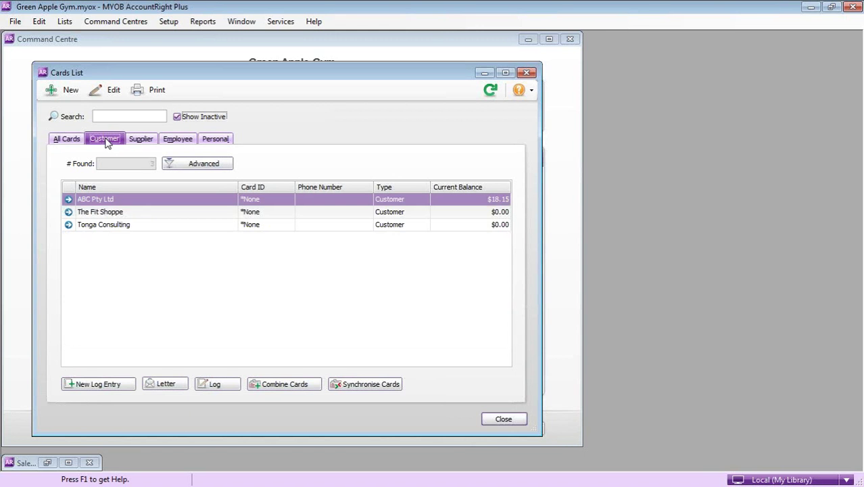
Step: Examine the profile of the Tonga Consulting card, then close the card and the Cards List
{"action": "double_click", "coordinate": [131, 226]}
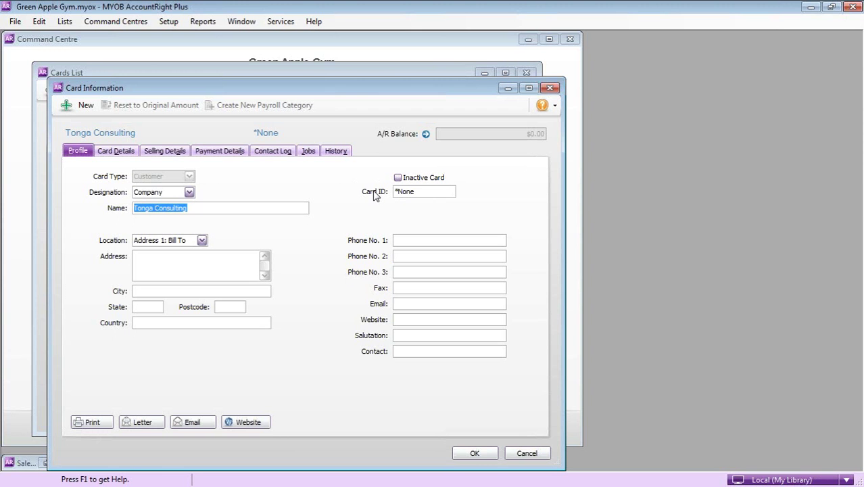
{"action": "left_click", "coordinate": [469, 454]}
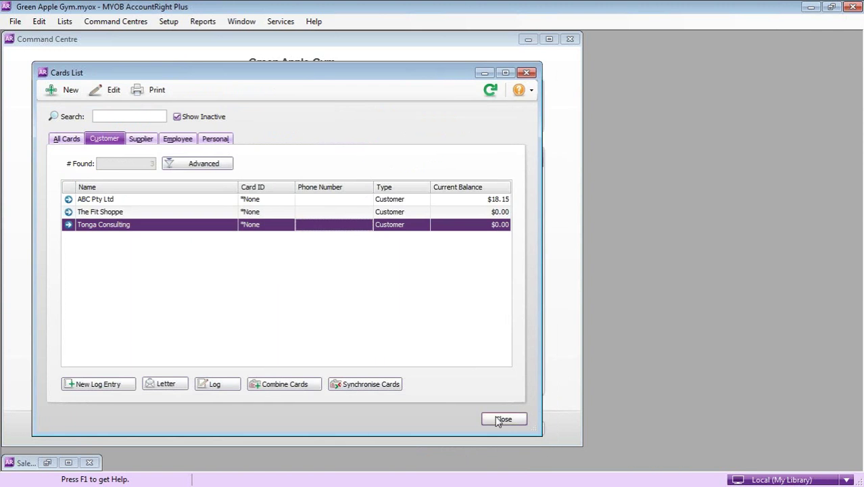
{"action": "left_click", "coordinate": [500, 419]}
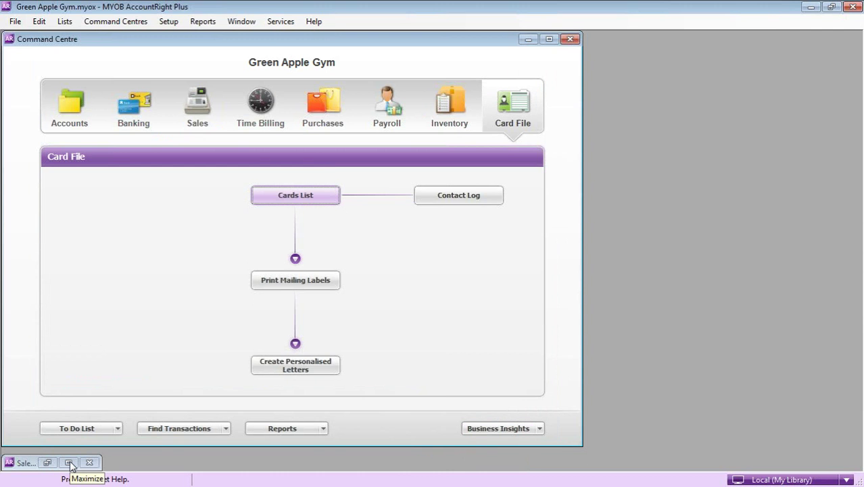
Step: Restore the minimised sales window and choose Tonga Consulting as the new invoice's customer
{"action": "left_click", "coordinate": [66, 433]}
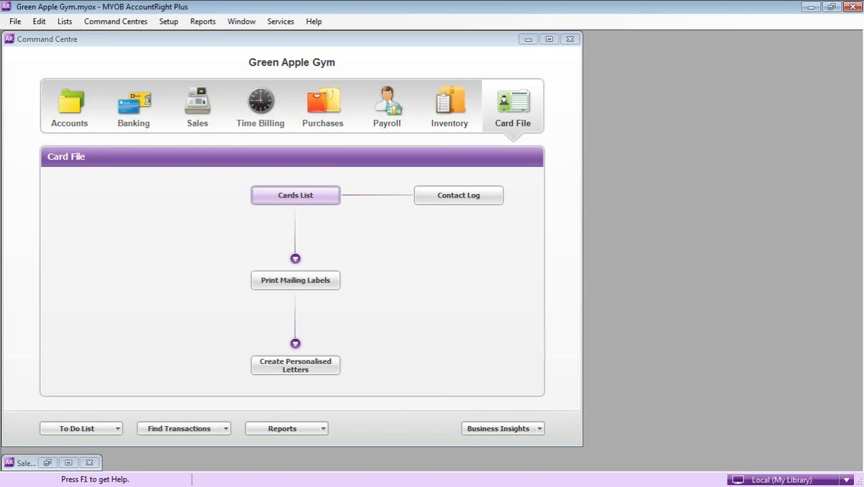
{"action": "left_click", "coordinate": [69, 464]}
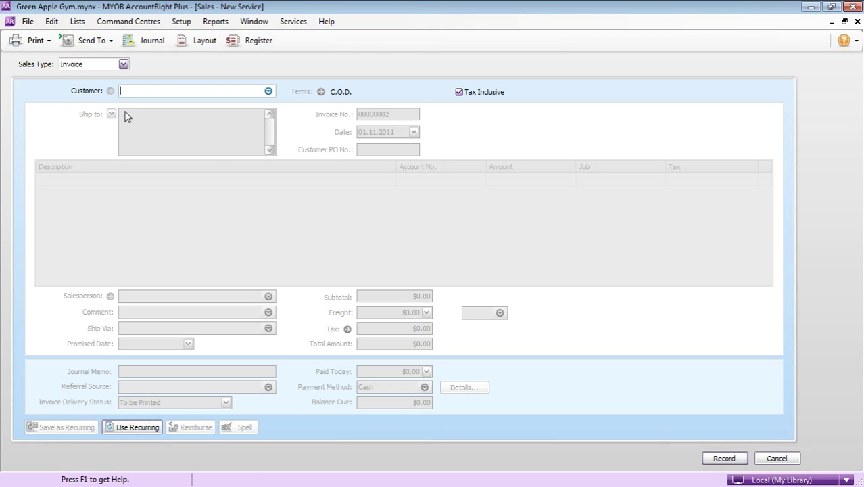
{"action": "type", "text": "Tonga Consulting"}
{"action": "key", "text": "Tab"}
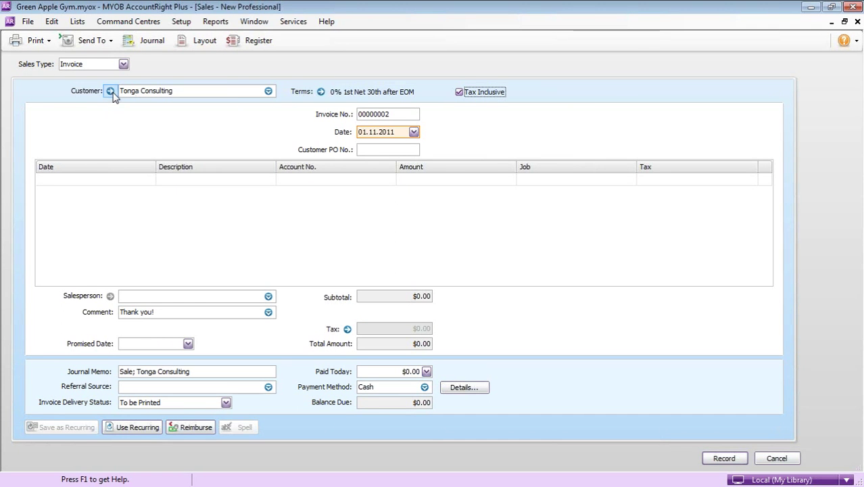
Step: Examine the selling details on the Tonga Consulting card from the invoice, then return to the sale
{"action": "left_click", "coordinate": [111, 91]}
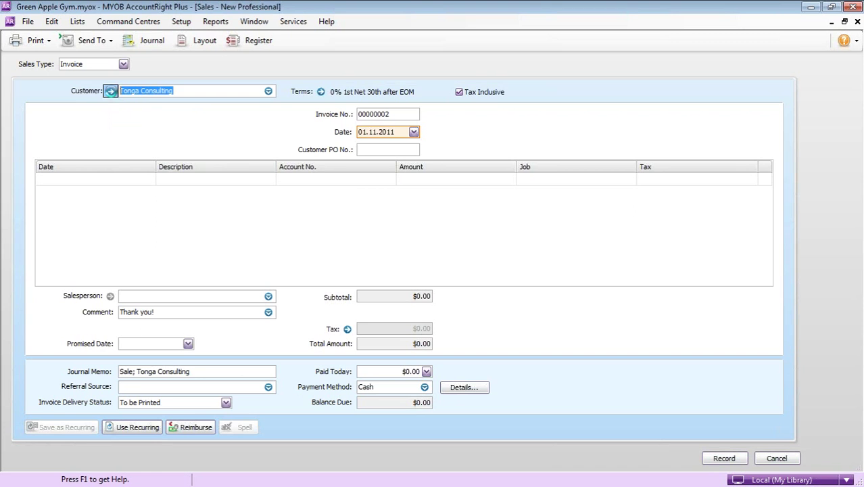
{"action": "left_click", "coordinate": [116, 92]}
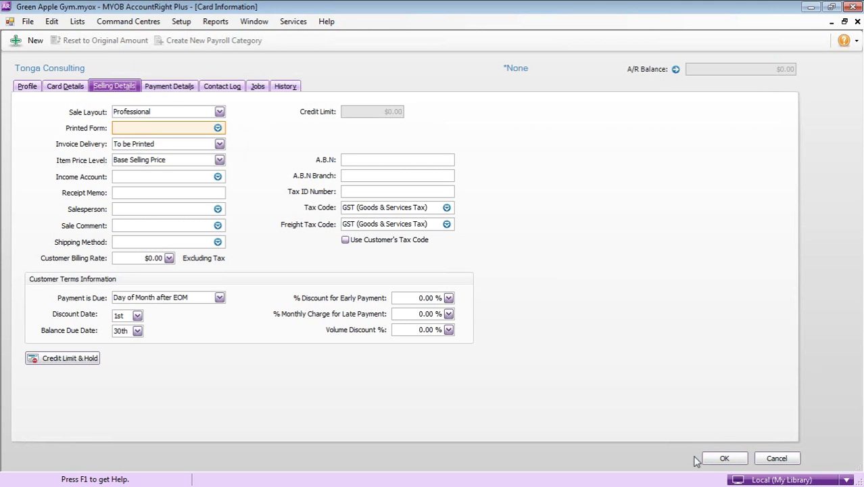
{"action": "left_click", "coordinate": [722, 459]}
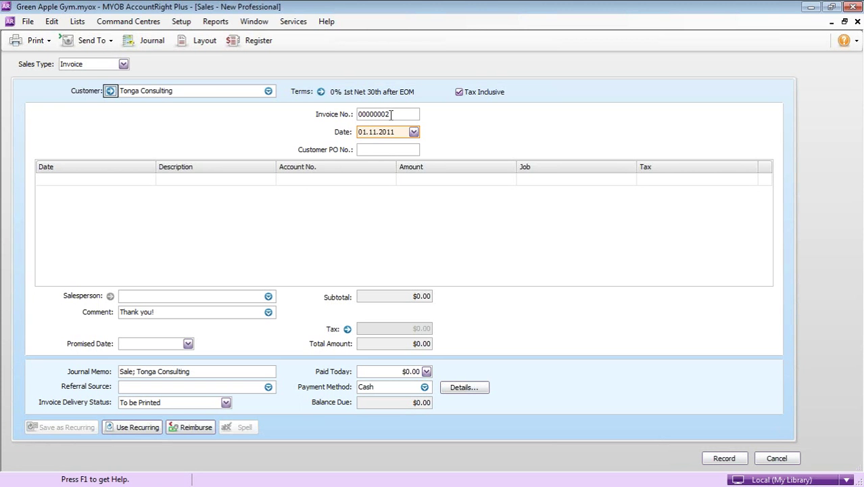
Step: Set the Tonga Consulting invoice's date to 18.11.2011
{"action": "double_click", "coordinate": [397, 132]}
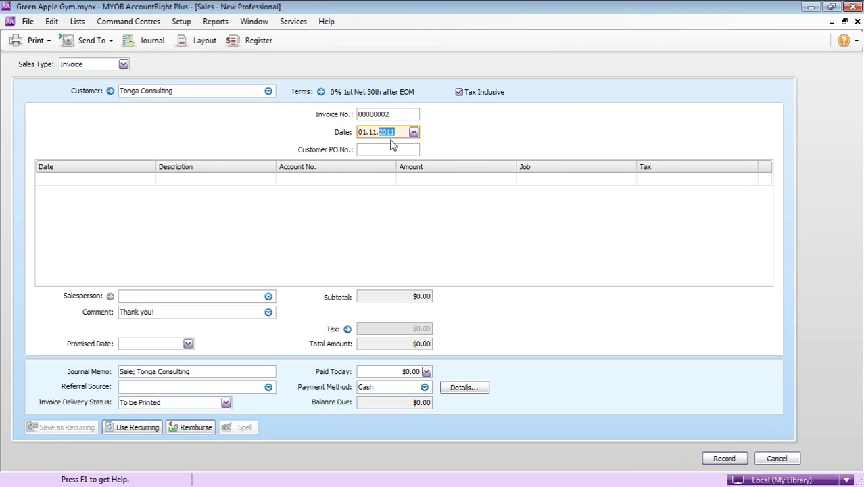
{"action": "double_click", "coordinate": [363, 131]}
{"action": "type", "text": "18"}
{"action": "key", "text": "Tab"}
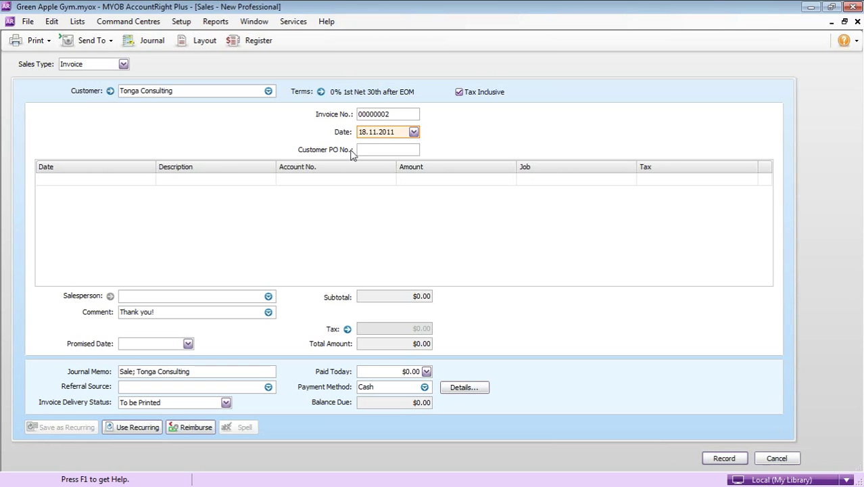
Step: Date the first invoice line 10.11.2011 and describe it as "2* sessions with" followed by the person's first name
{"action": "left_click", "coordinate": [92, 189]}
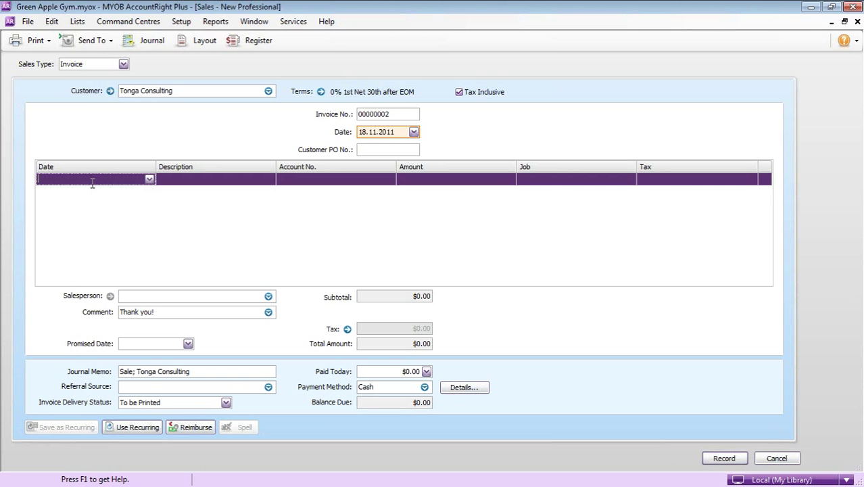
{"action": "type", "text": "10.11.2011"}
{"action": "key", "text": "Tab"}
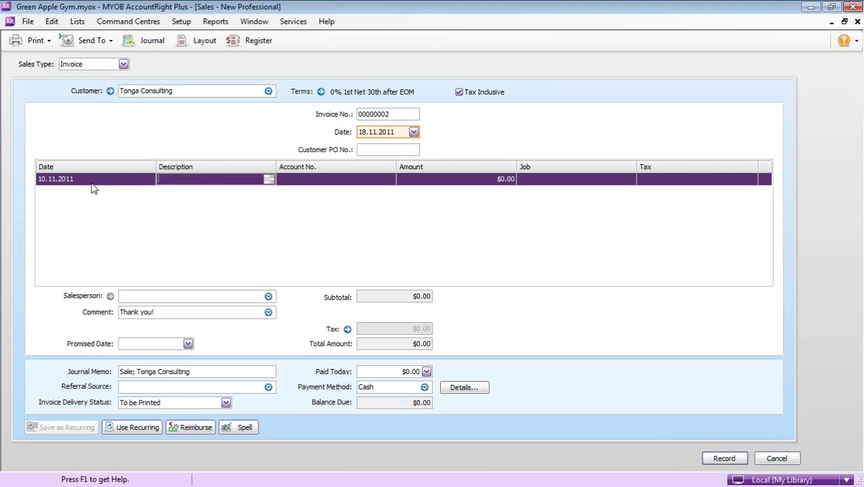
{"action": "type", "text": "2* sessions with Pat"}
{"action": "key", "text": "Tab"}
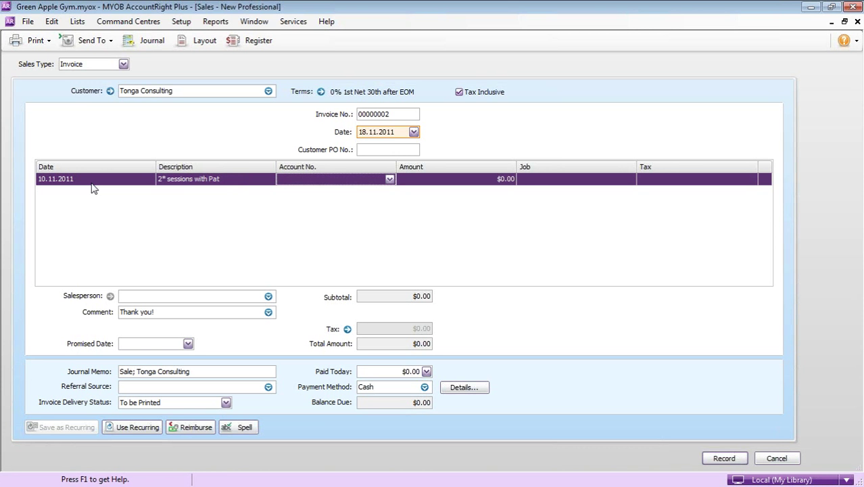
Step: Allocate the line to account 4-2100, 1 on 1 Fitness Class Income, and set its amount to $120
{"action": "type", "text": "4-2100"}
{"action": "key", "text": "Tab"}
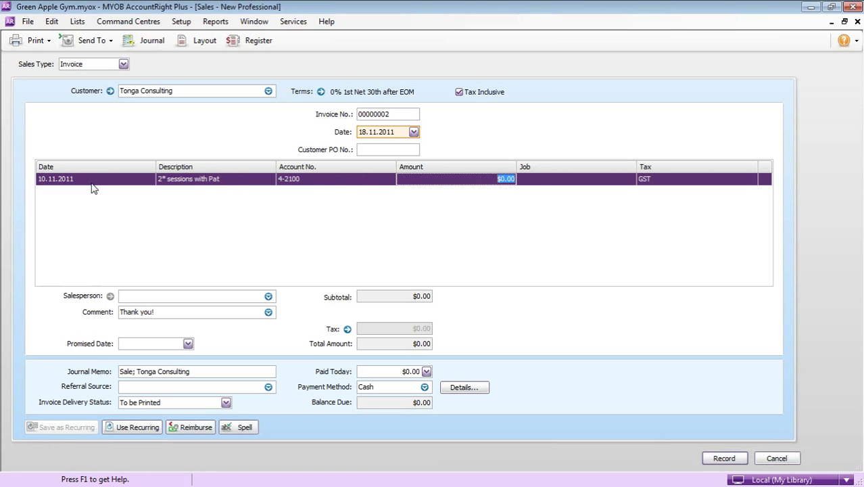
{"action": "left_click", "coordinate": [392, 180]}
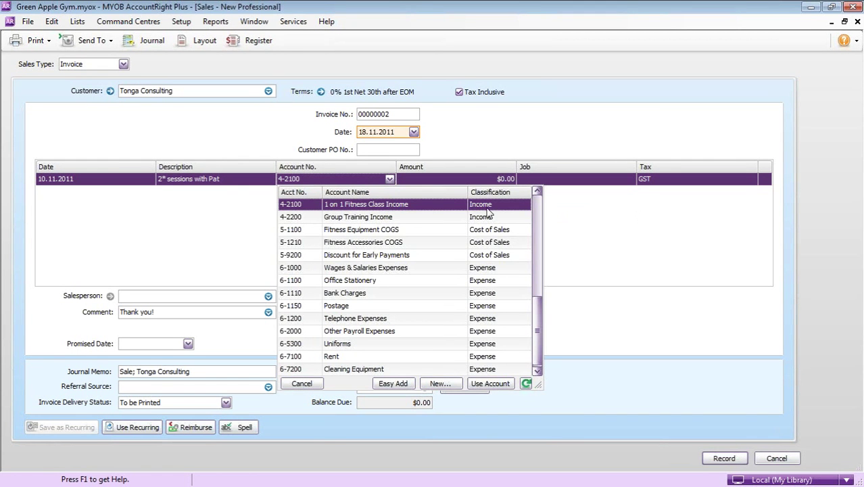
{"action": "key", "text": "Tab"}
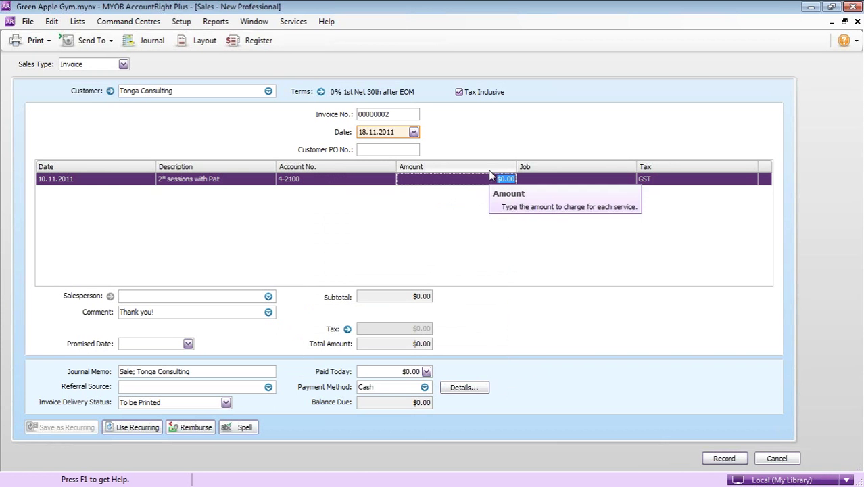
{"action": "type", "text": "120"}
{"action": "key", "text": "Tab"}
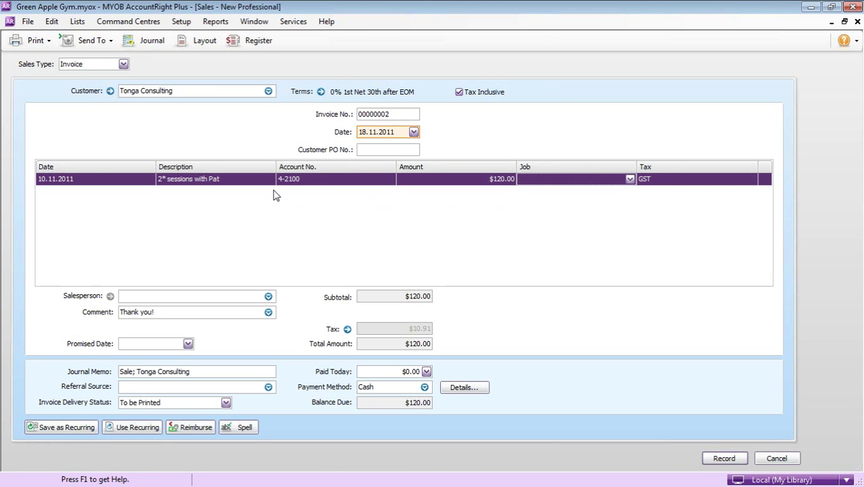
{"action": "left_click", "coordinate": [181, 22]}
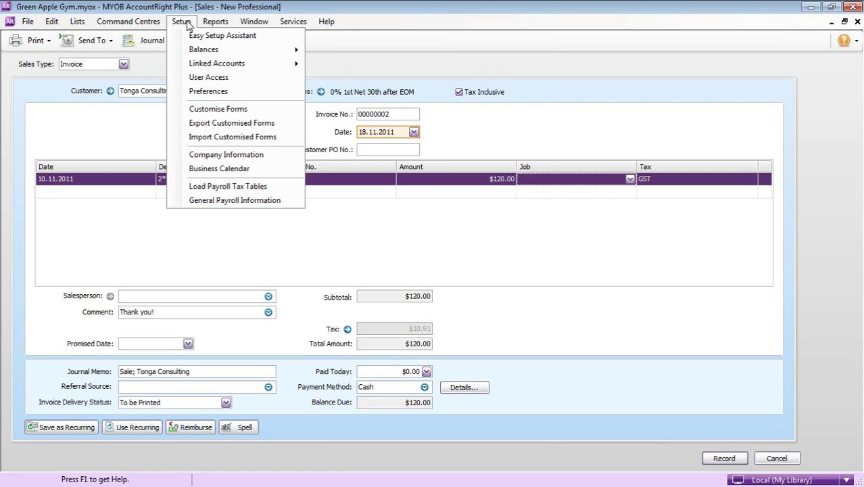
{"action": "left_click", "coordinate": [208, 91]}
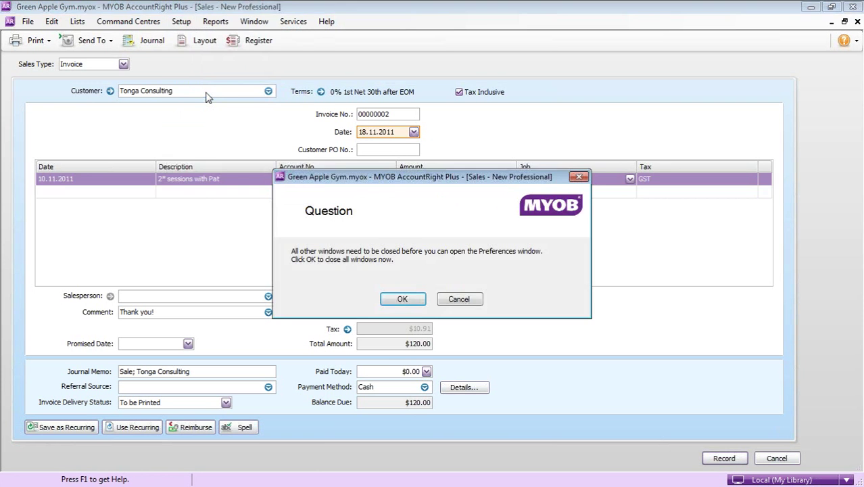
{"action": "left_click", "coordinate": [460, 300]}
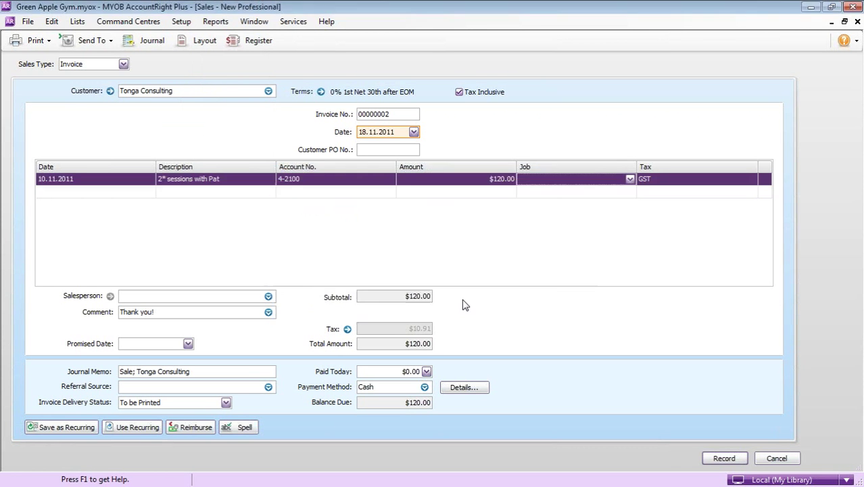
Step: Record the Tonga Consulting Professional invoice
{"action": "left_click", "coordinate": [726, 460]}
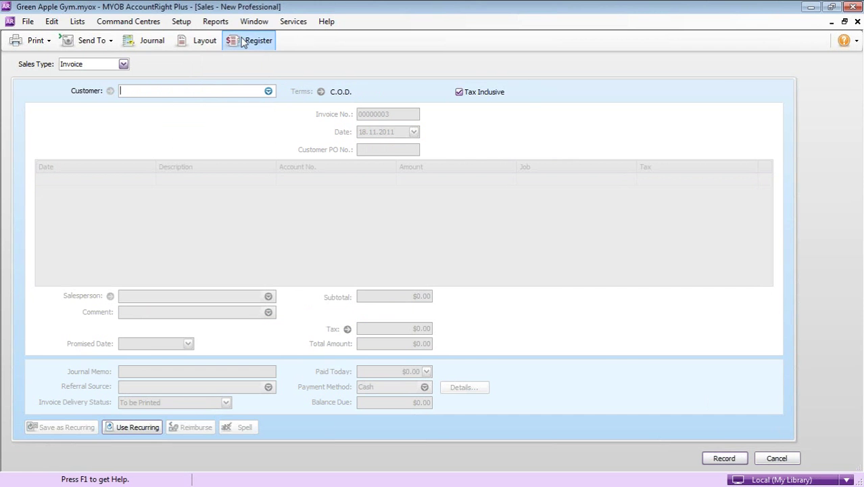
Step: Review the Windows preferences, checking the option to select and display account names instead of account numbers, and close the preferences
{"action": "left_click", "coordinate": [181, 21]}
{"action": "left_click", "coordinate": [209, 90]}
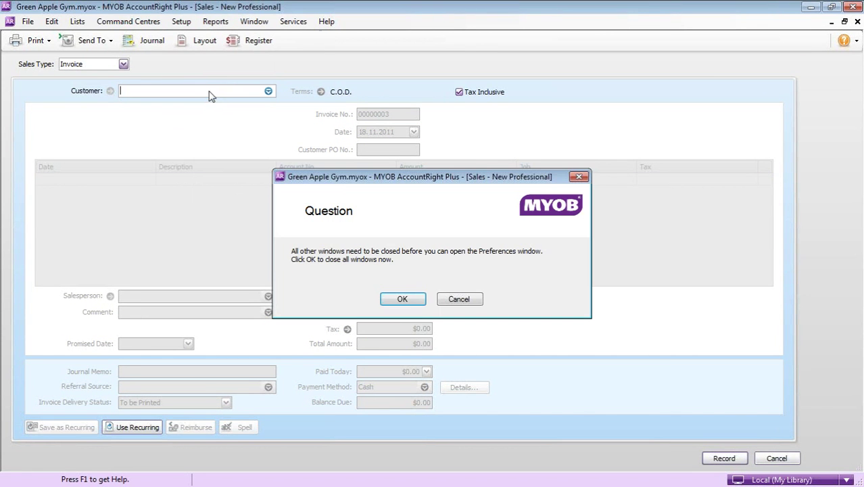
{"action": "left_click", "coordinate": [404, 300]}
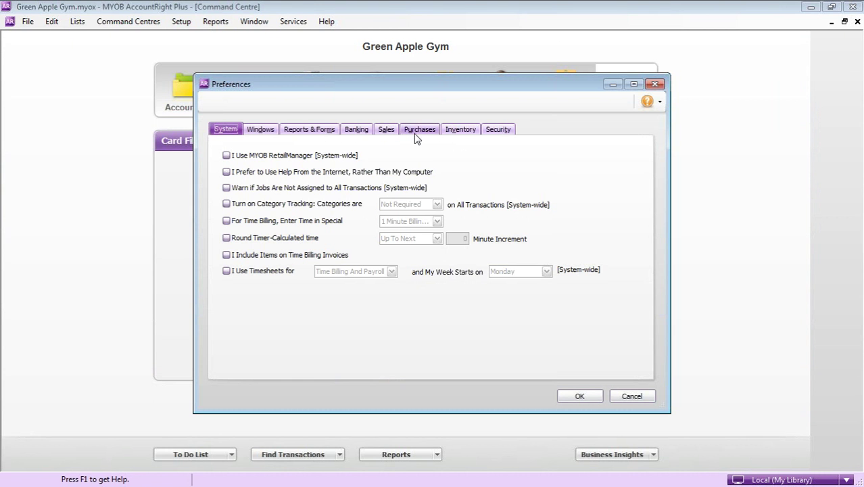
{"action": "left_click", "coordinate": [253, 132]}
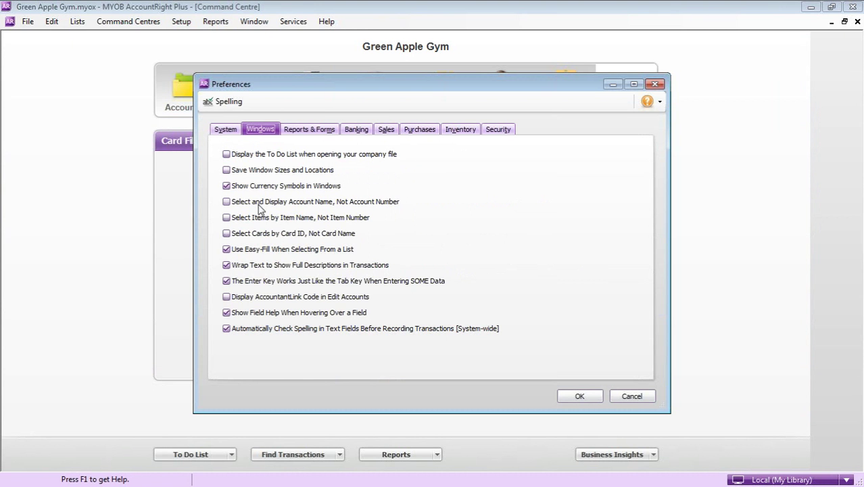
{"action": "mouse_move", "coordinate": [259, 205]}
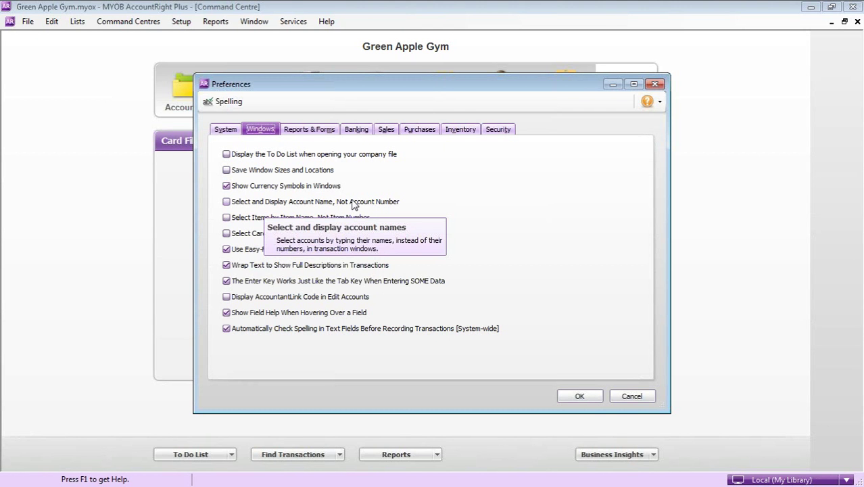
{"action": "left_click", "coordinate": [583, 398]}
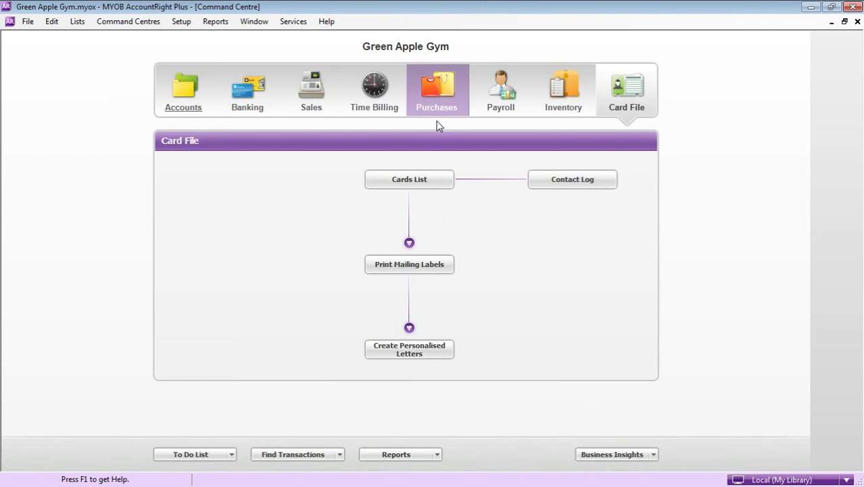
Step: Open the Sales Register and set the start of its date range to 01.11.2011
{"action": "left_click", "coordinate": [314, 84]}
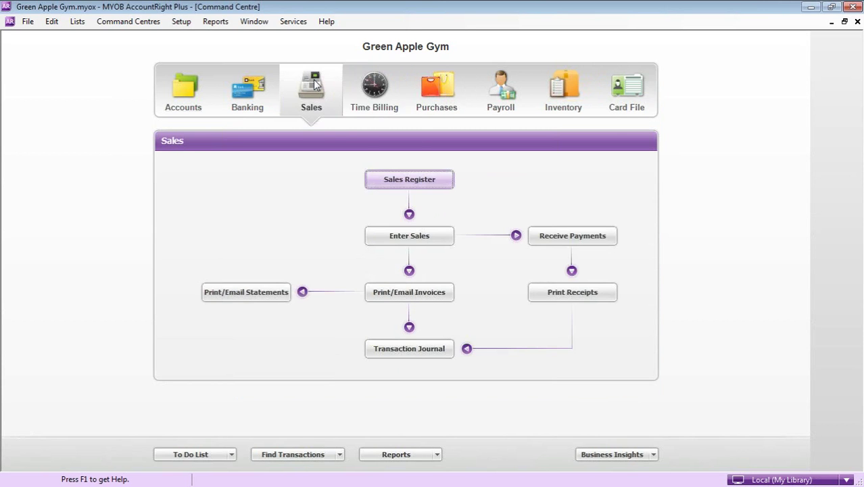
{"action": "left_click", "coordinate": [391, 180]}
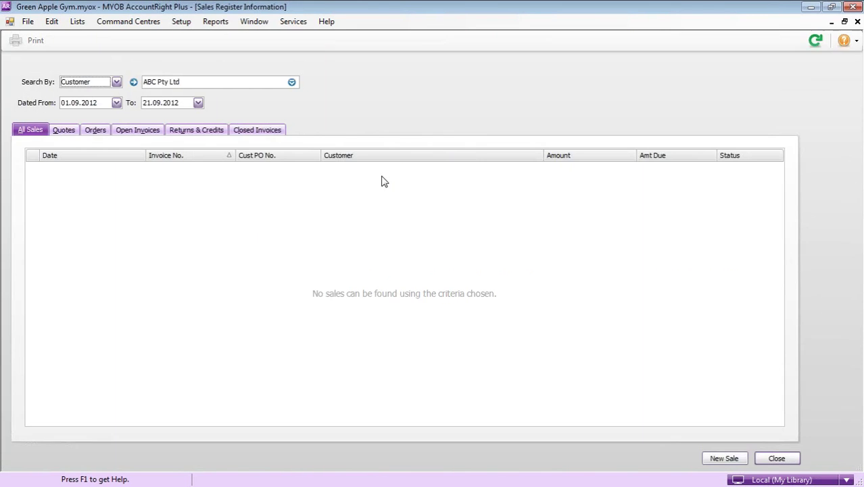
{"action": "left_click", "coordinate": [65, 104]}
{"action": "double_click", "coordinate": [66, 104]}
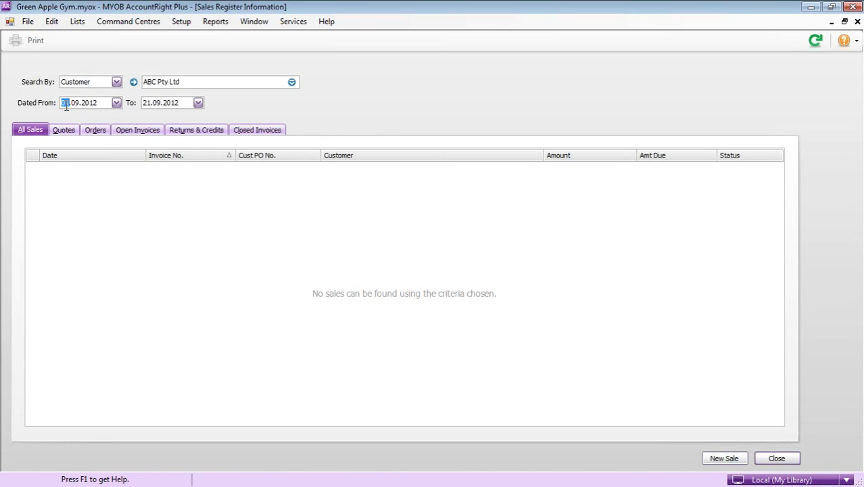
{"action": "key", "text": "Right"}
{"action": "type", "text": "1.11"}
{"action": "key", "text": "Tab"}
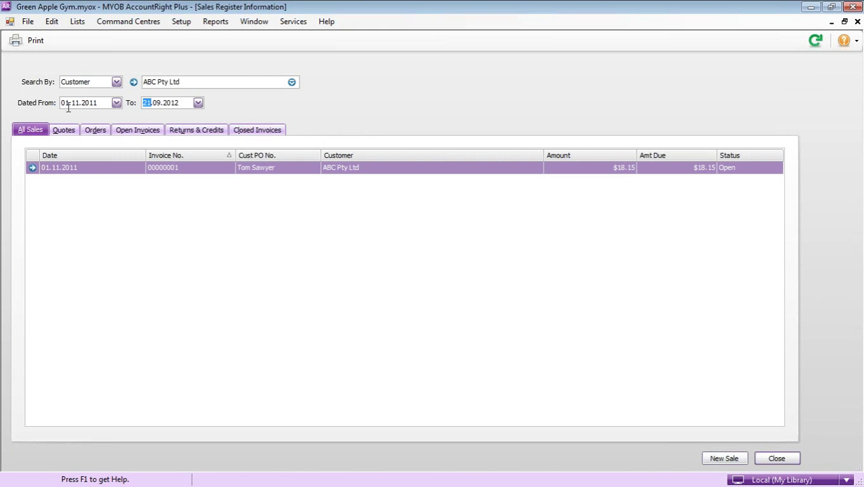
Step: Look through ABC Pty Ltd's quotes, orders, open invoices, returns and credits, and closed invoices
{"action": "left_click", "coordinate": [72, 131]}
{"action": "left_click", "coordinate": [98, 132]}
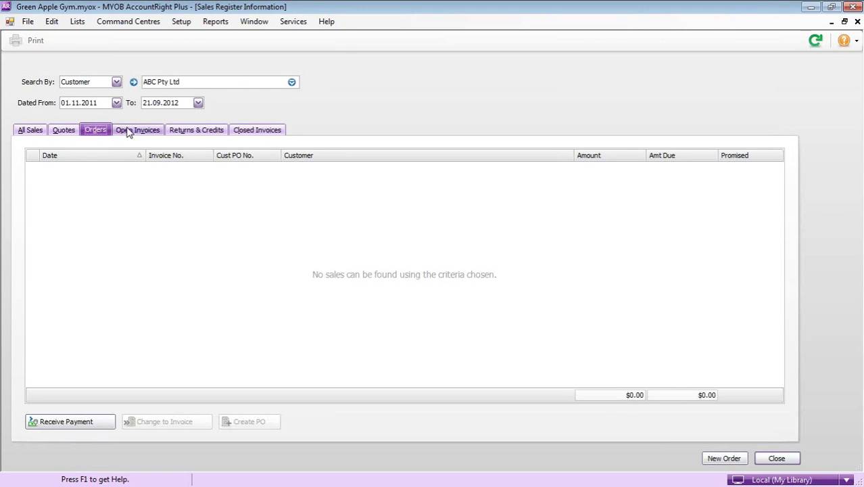
{"action": "left_click", "coordinate": [131, 132]}
{"action": "left_click", "coordinate": [195, 134]}
{"action": "left_click", "coordinate": [247, 133]}
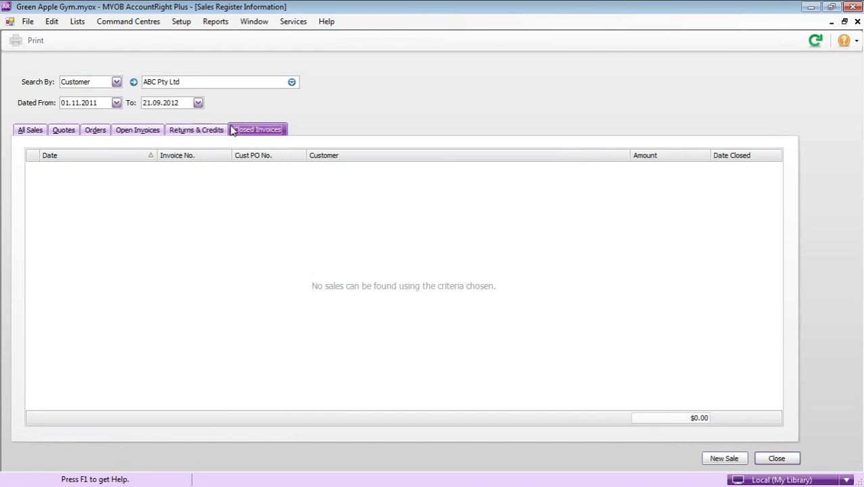
Step: Show all sales for all customers in the register, with the date range starting at 01.11.2010
{"action": "left_click_drag", "start_coordinate": [91, 104], "coordinate": [107, 106]}
{"action": "type", "text": "10"}
{"action": "key", "text": "Tab"}
{"action": "left_click", "coordinate": [117, 82]}
{"action": "left_click", "coordinate": [79, 91]}
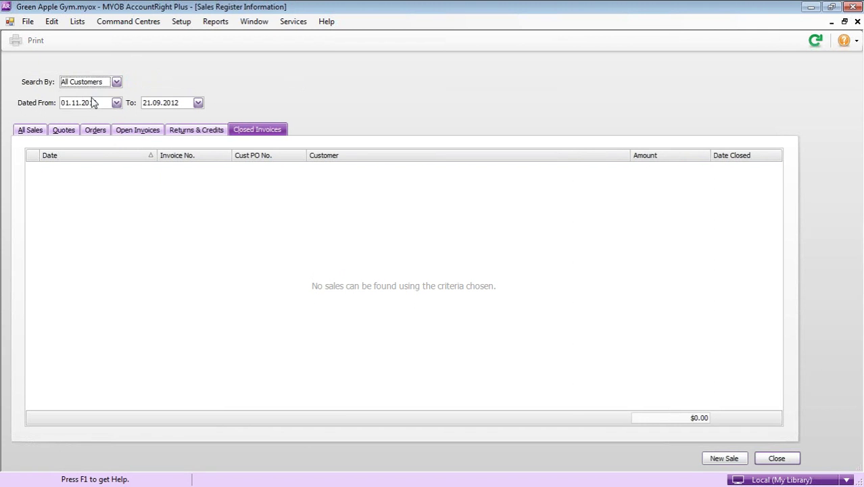
{"action": "left_click", "coordinate": [30, 130]}
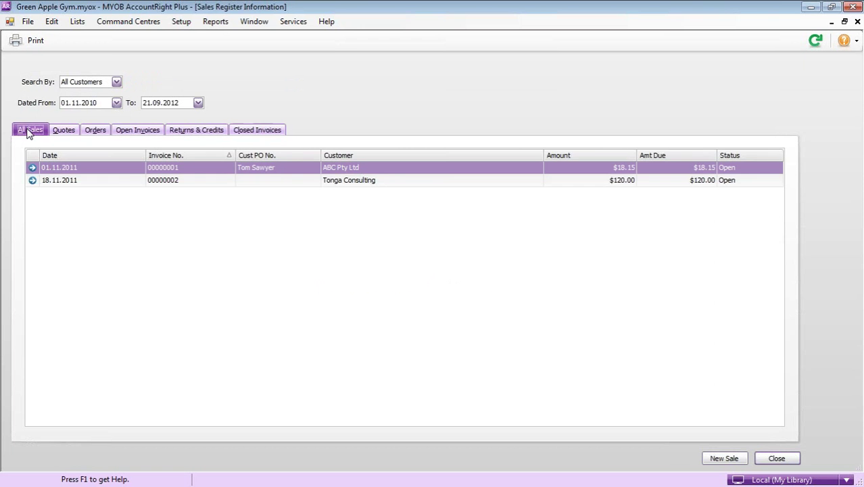
Step: Assign the listed employee as salesperson on the Tonga Consulting invoice, save it and close the register
{"action": "double_click", "coordinate": [348, 181]}
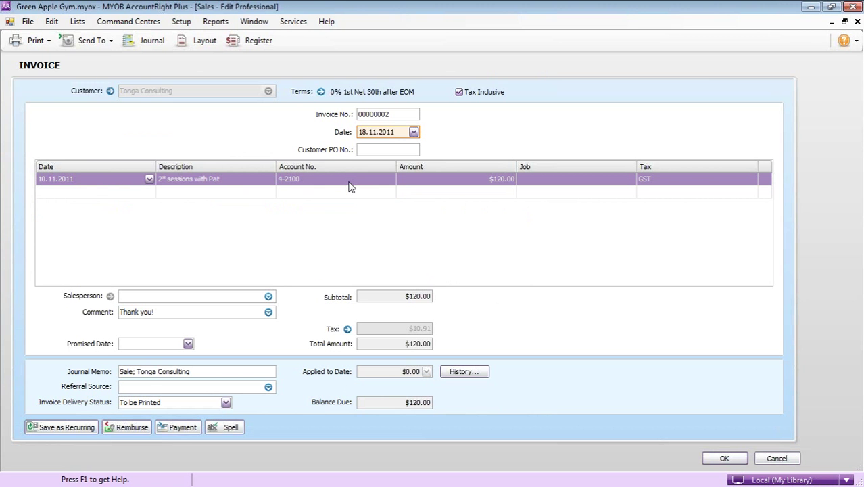
{"action": "left_click", "coordinate": [269, 296]}
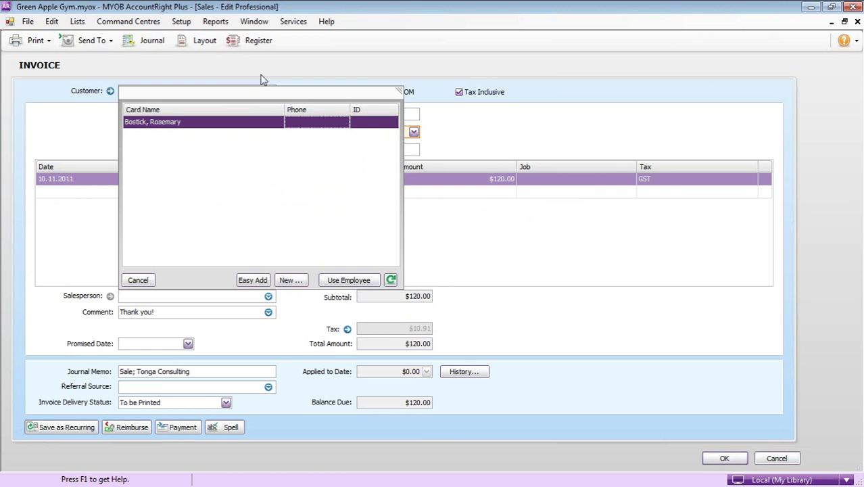
{"action": "double_click", "coordinate": [259, 121]}
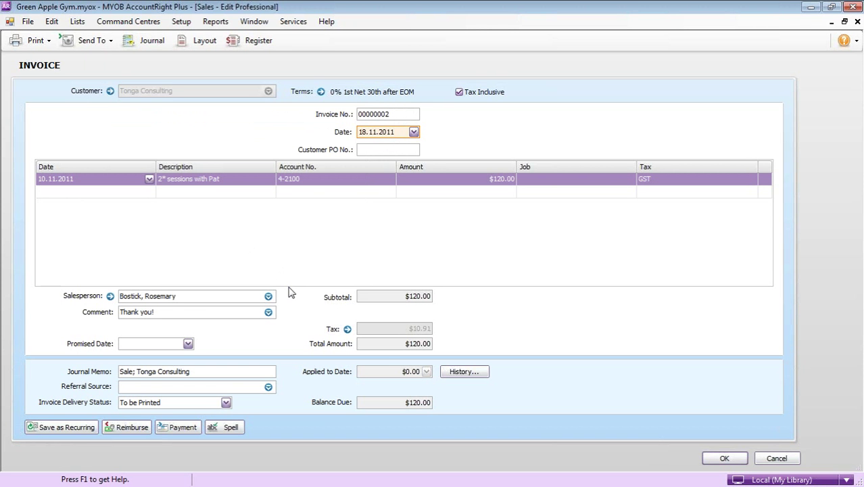
{"action": "left_click", "coordinate": [736, 460]}
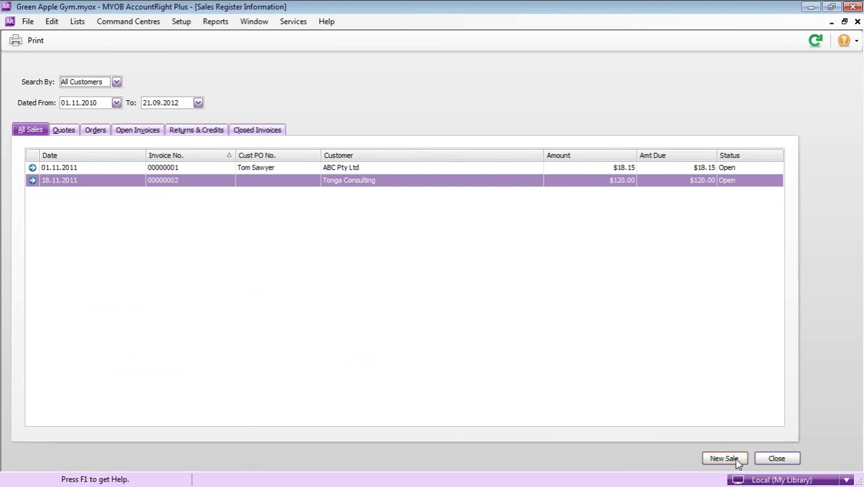
{"action": "left_click", "coordinate": [779, 459]}
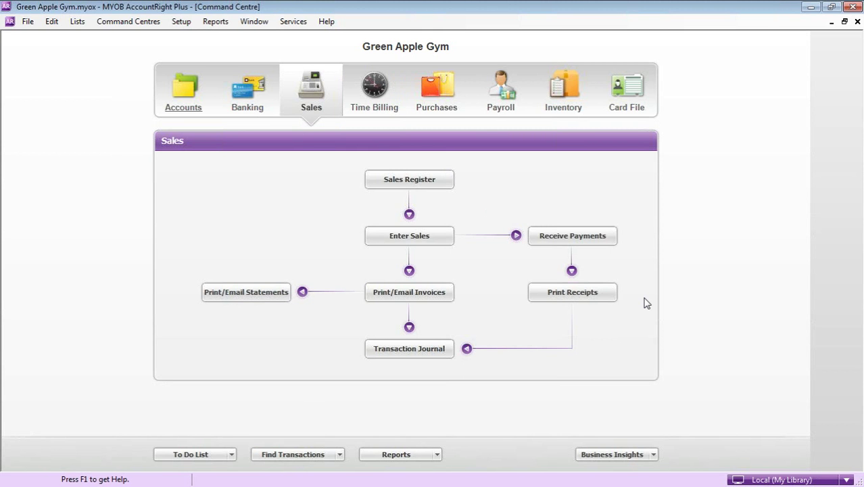
Step: Start receiving a customer payment and select Tonga Consulting as the customer
{"action": "left_click", "coordinate": [604, 238]}
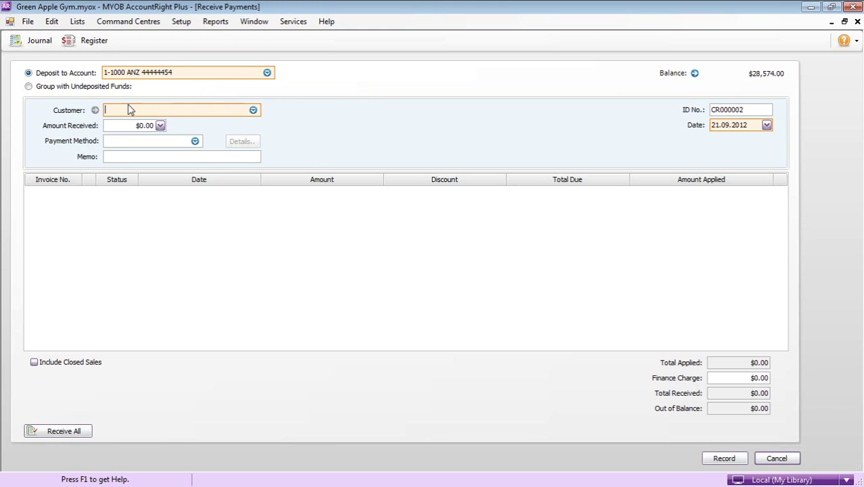
{"action": "type", "text": "Tonga Consulting"}
{"action": "key", "text": "Tab"}
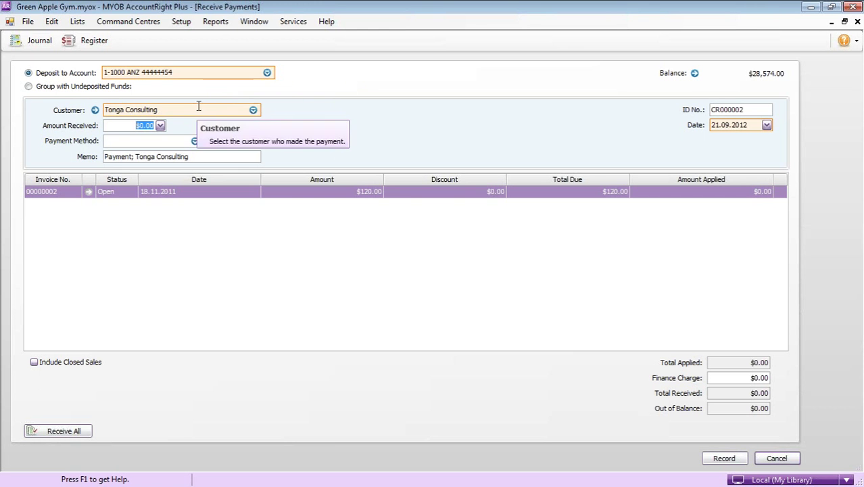
{"action": "left_click", "coordinate": [254, 111]}
{"action": "left_click", "coordinate": [253, 110]}
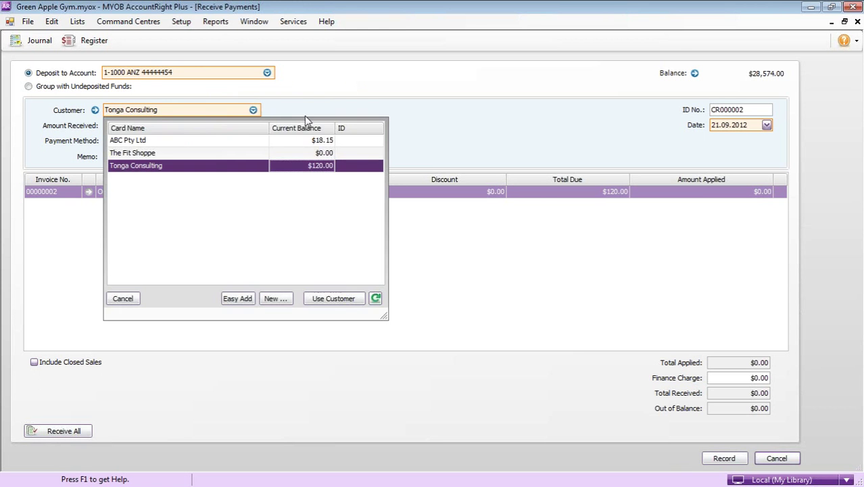
{"action": "left_click", "coordinate": [446, 116]}
{"action": "left_click", "coordinate": [253, 110]}
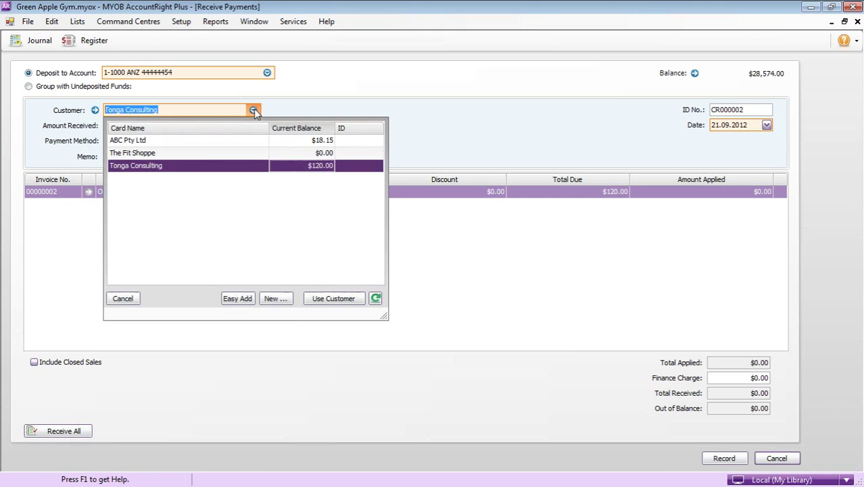
{"action": "double_click", "coordinate": [189, 166]}
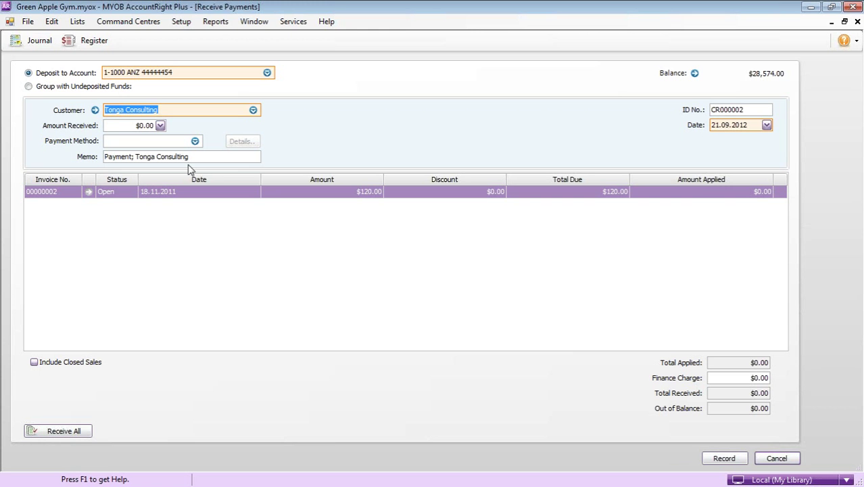
Step: Set the amount received to $120 and the payment method to Cheque
{"action": "left_click", "coordinate": [140, 126]}
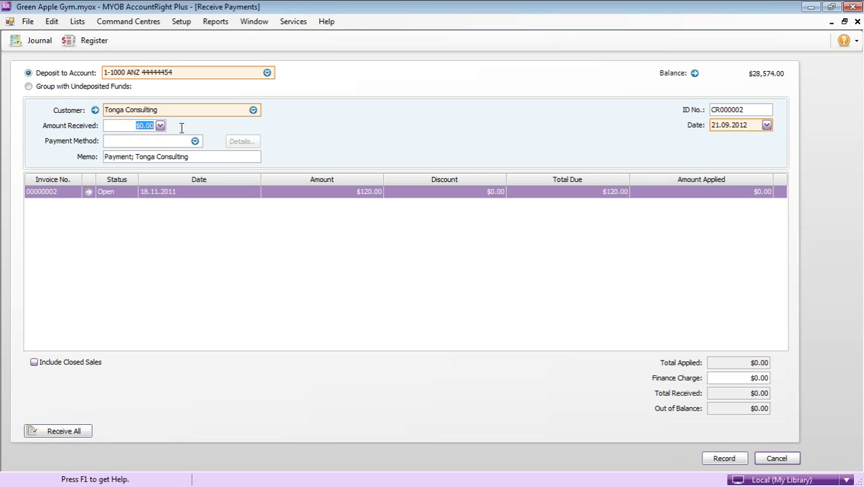
{"action": "type", "text": "120"}
{"action": "key", "text": "Tab"}
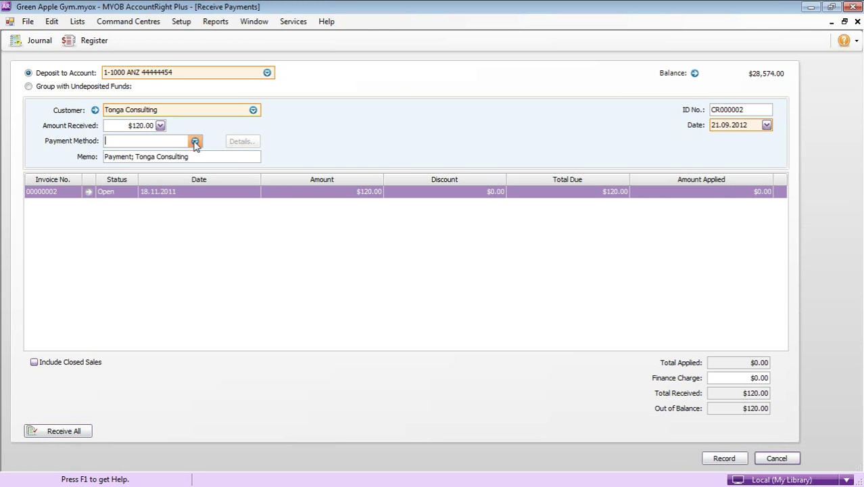
{"action": "left_click", "coordinate": [194, 141]}
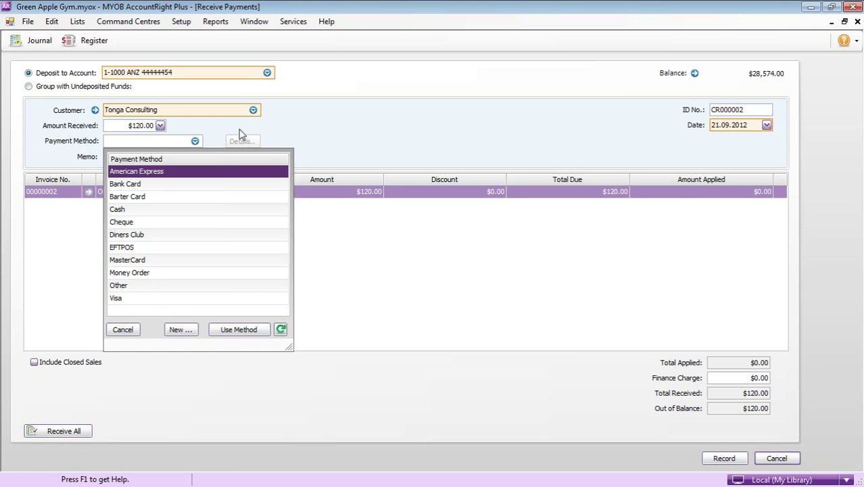
{"action": "double_click", "coordinate": [126, 223]}
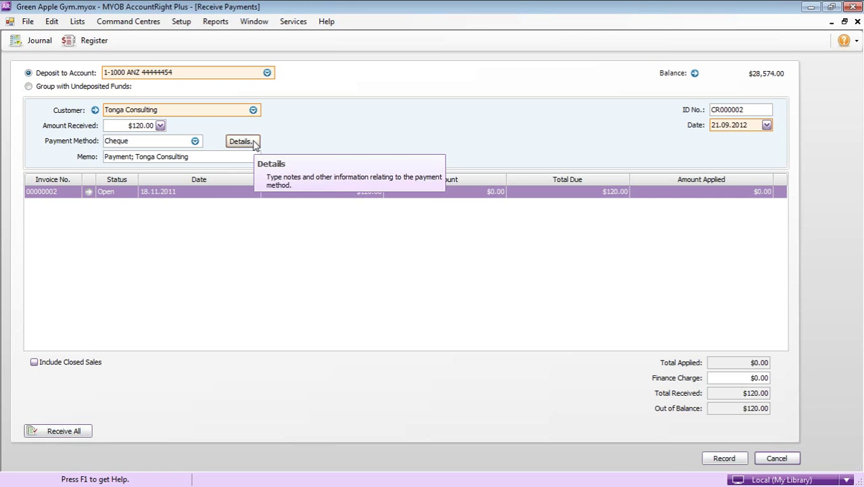
Step: Fill in the cheque payment details with the BSB, account name, account number and cheque number
{"action": "left_click", "coordinate": [242, 142]}
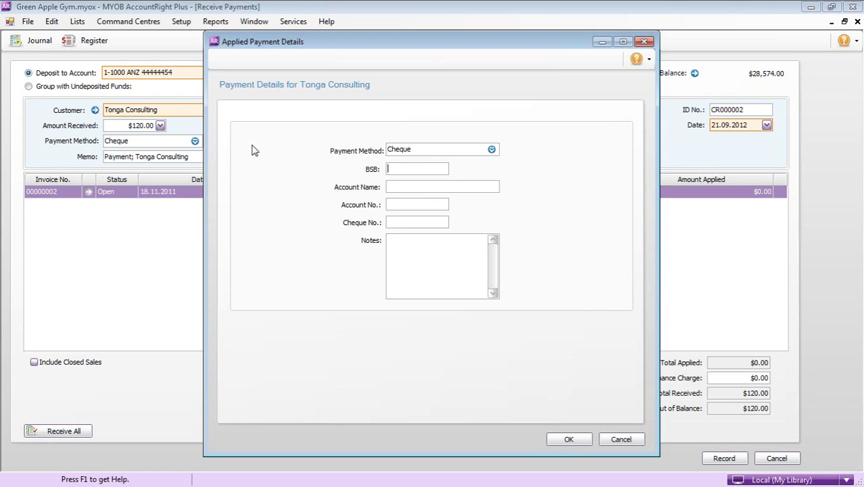
{"action": "left_click", "coordinate": [408, 169]}
{"action": "type", "text": "444-444"}
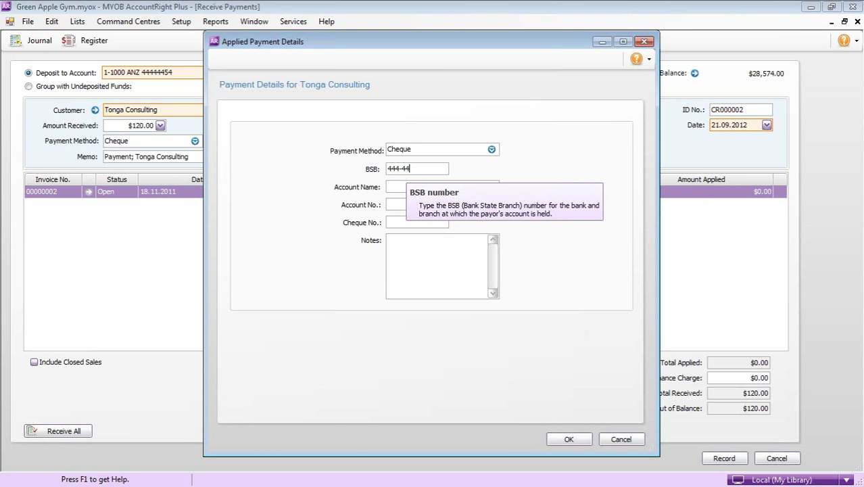
{"action": "key", "text": "Tab"}
{"action": "type", "text": "J K"}
{"action": "type", "text": " PO"}
{"action": "type", "text": "5555"}
{"action": "type", "text": "5"}
{"action": "key", "text": "Tab"}
{"action": "type", "text": "546"}
{"action": "left_click", "coordinate": [568, 439]}
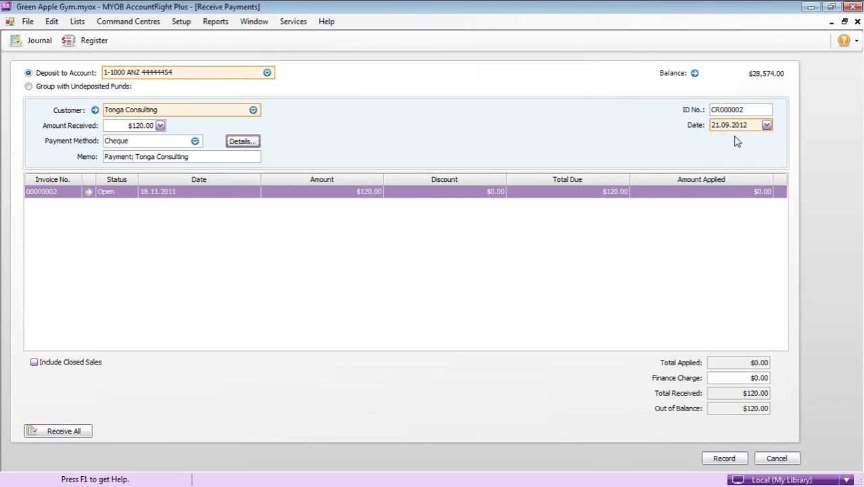
Step: Set the payment date to 20.11.2011
{"action": "left_click_drag", "start_coordinate": [748, 125], "coordinate": [683, 126]}
{"action": "type", "text": "20"}
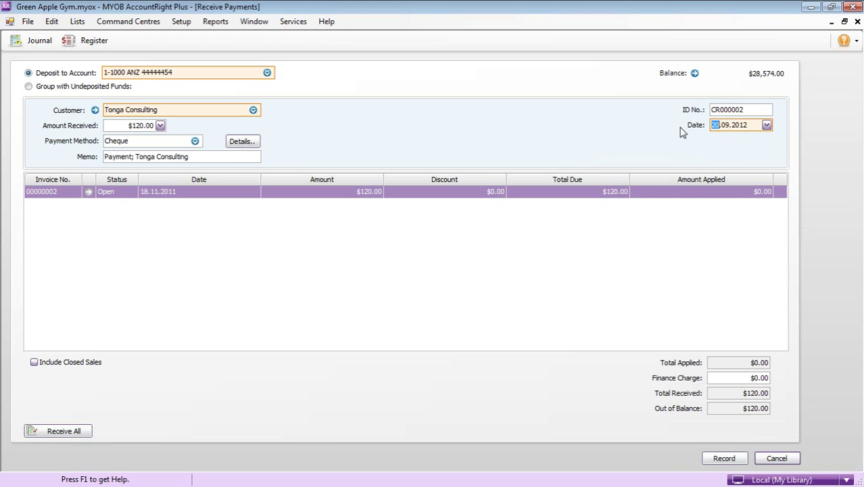
{"action": "key", "text": "Right"}
{"action": "key", "text": "Right"}
{"action": "type", "text": "11"}
{"action": "key", "text": "Tab"}
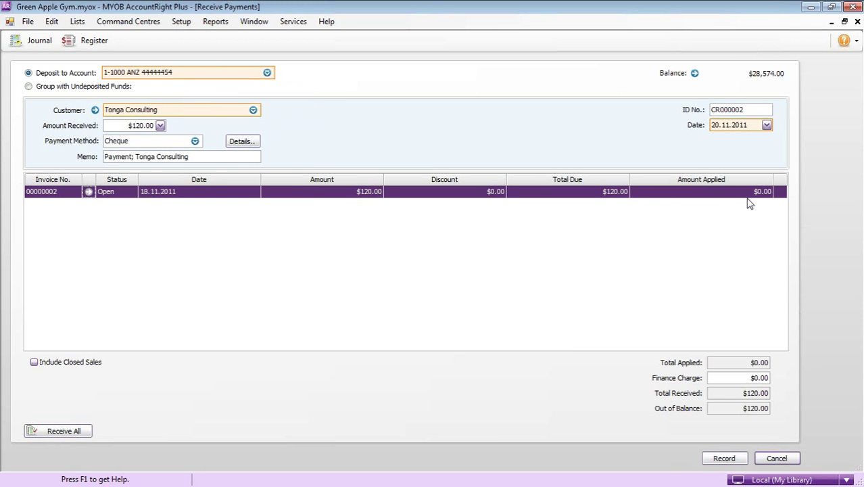
Step: Apply the $120 payment to the Tonga Consulting invoice dated 18.11.2011
{"action": "key", "text": "Tab"}
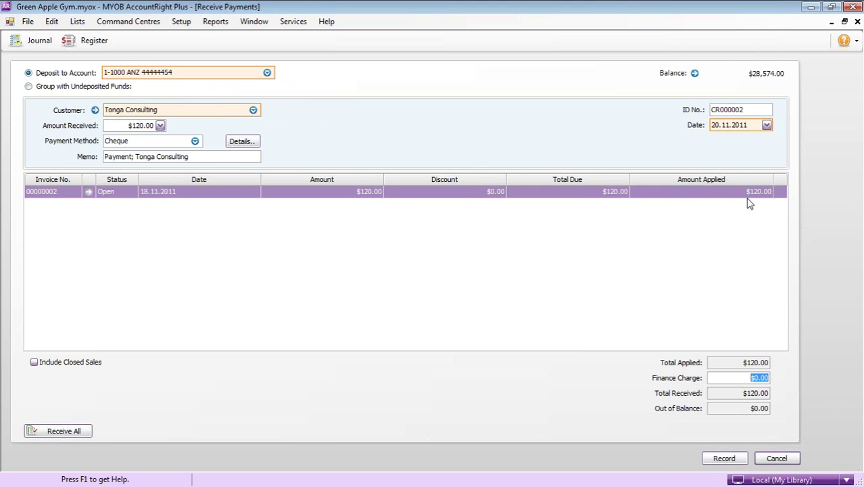
{"action": "key", "text": "Tab"}
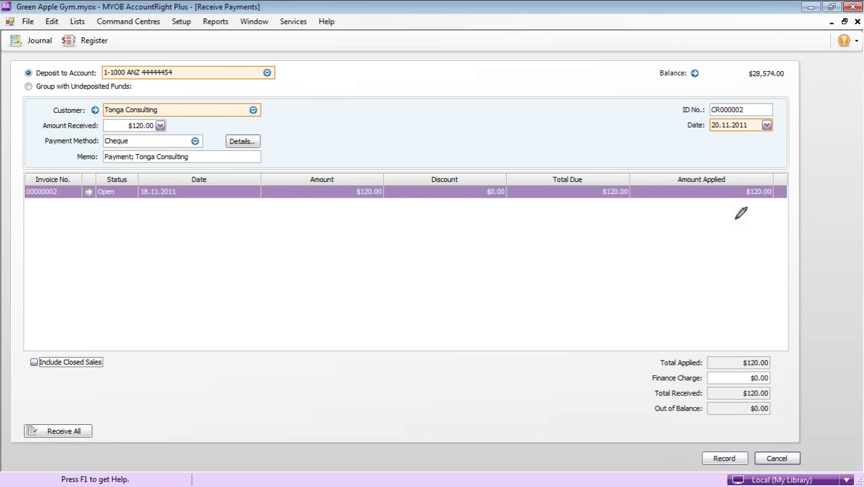
{"action": "mouse_move", "coordinate": [778, 204]}
{"action": "left_mouse_down"}
{"action": "mouse_move", "coordinate": [776, 174]}
{"action": "mouse_move", "coordinate": [728, 159]}
{"action": "mouse_move", "coordinate": [715, 211]}
{"action": "mouse_move", "coordinate": [778, 206]}
{"action": "mouse_move", "coordinate": [792, 196]}
{"action": "left_mouse_up"}
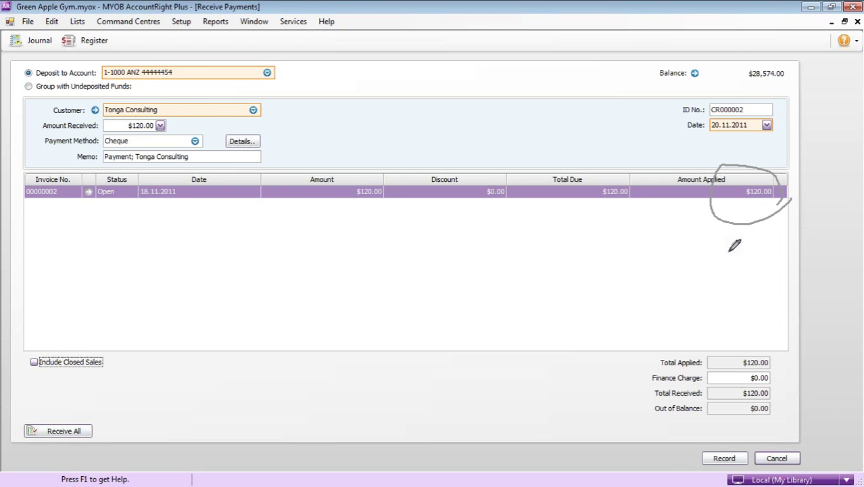
Step: Record the $120 payment from Tonga Consulting and close the payment entry form
{"action": "mouse_move", "coordinate": [185, 124]}
{"action": "left_mouse_down"}
{"action": "mouse_move", "coordinate": [644, 134]}
{"action": "mouse_move", "coordinate": [680, 147]}
{"action": "mouse_move", "coordinate": [673, 154]}
{"action": "mouse_move", "coordinate": [683, 153]}
{"action": "mouse_move", "coordinate": [686, 138]}
{"action": "left_mouse_up"}
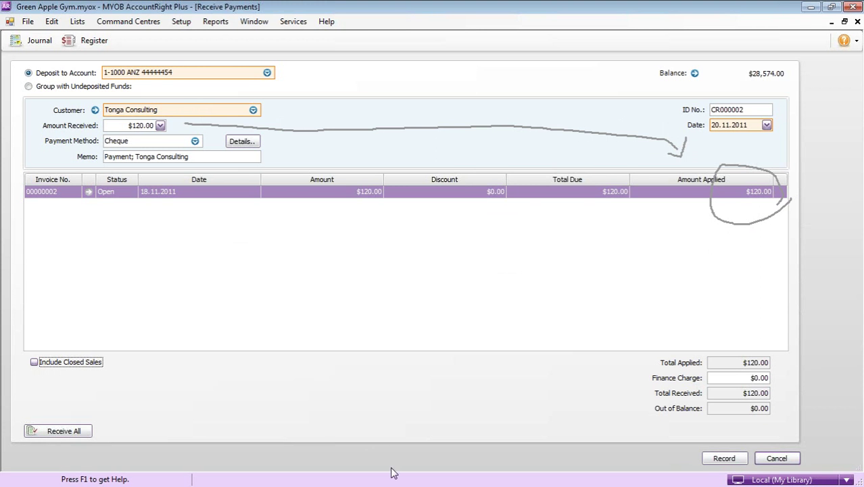
{"action": "left_click", "coordinate": [715, 460]}
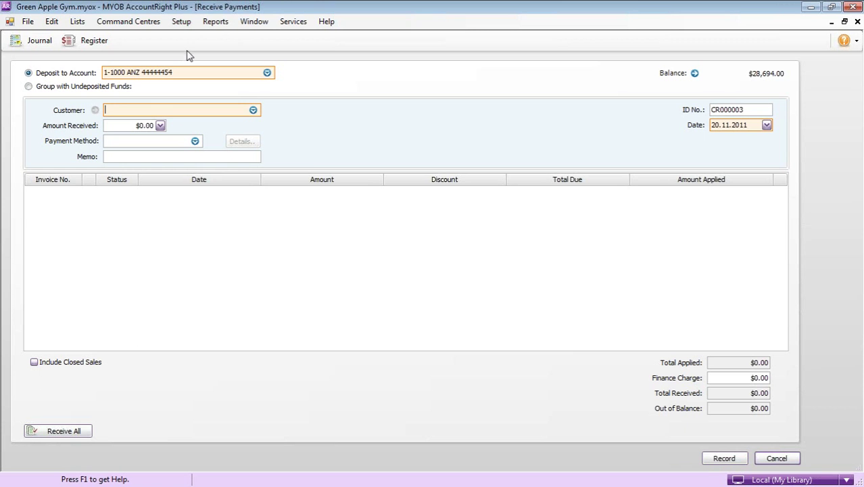
{"action": "left_click", "coordinate": [777, 458]}
Step: Examine the available sales layouts from a new sale, keeping Professional, and leave the sale without recording it
{"action": "left_click", "coordinate": [419, 237]}
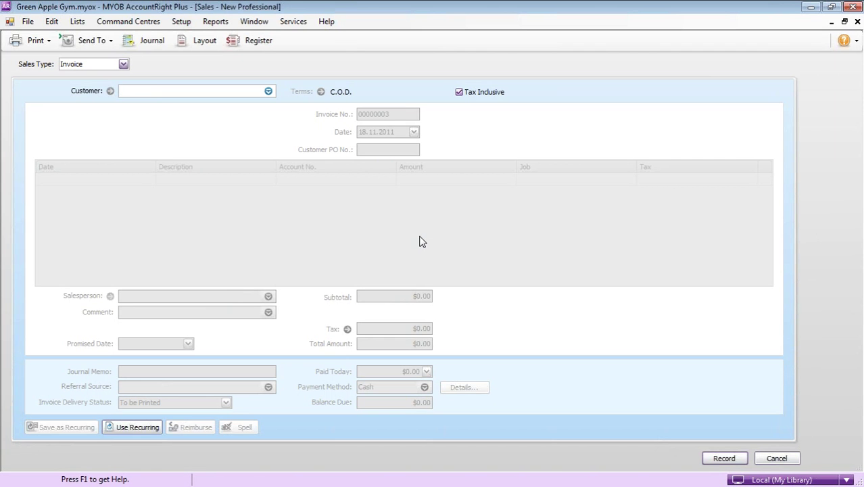
{"action": "left_click", "coordinate": [198, 40]}
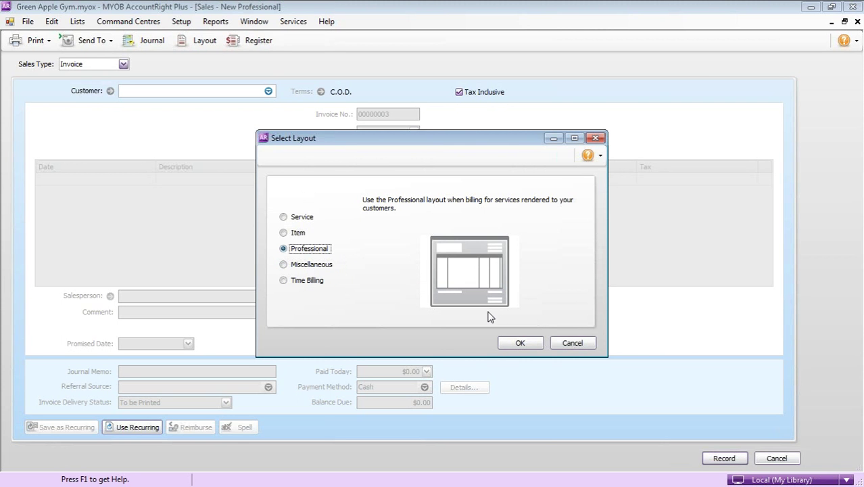
{"action": "left_click", "coordinate": [519, 343]}
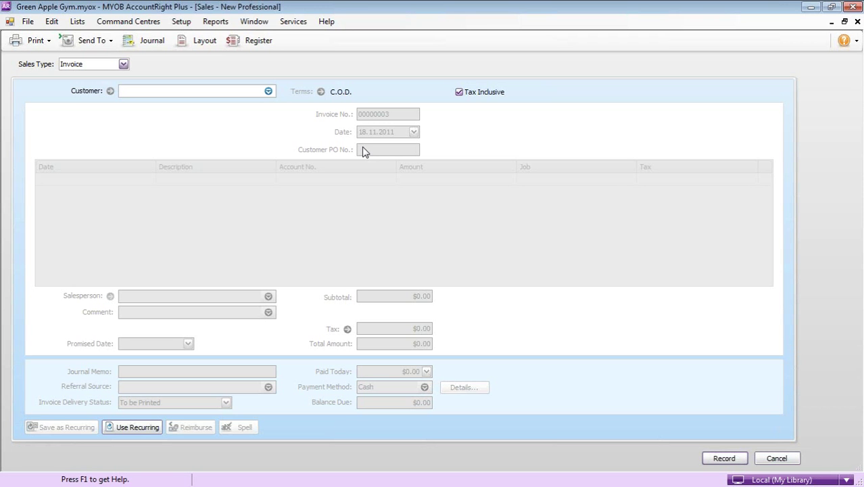
{"action": "left_click", "coordinate": [780, 458]}
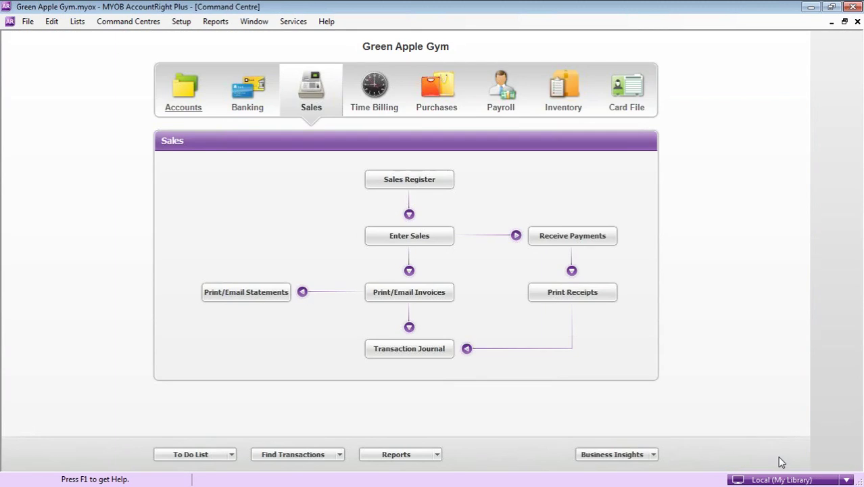
Step: Examine the returns and credits list in the Sales Register and its refund and apply-to-sale options
{"action": "left_click", "coordinate": [432, 184]}
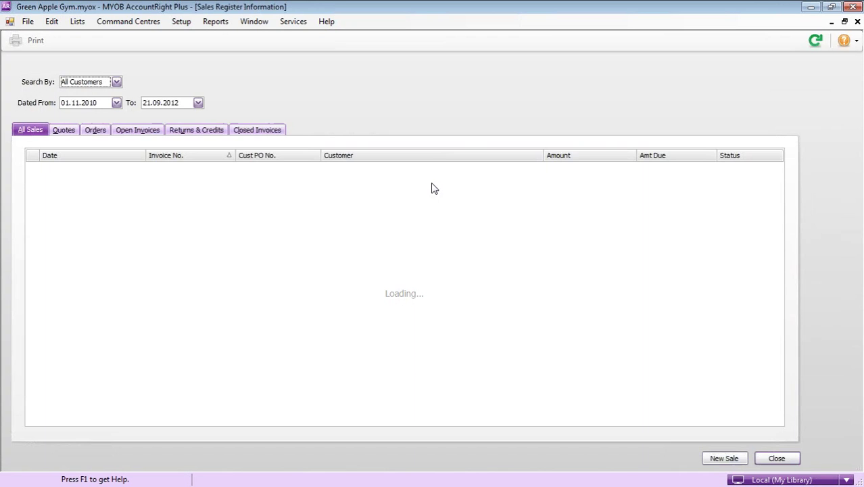
{"action": "left_click", "coordinate": [207, 132]}
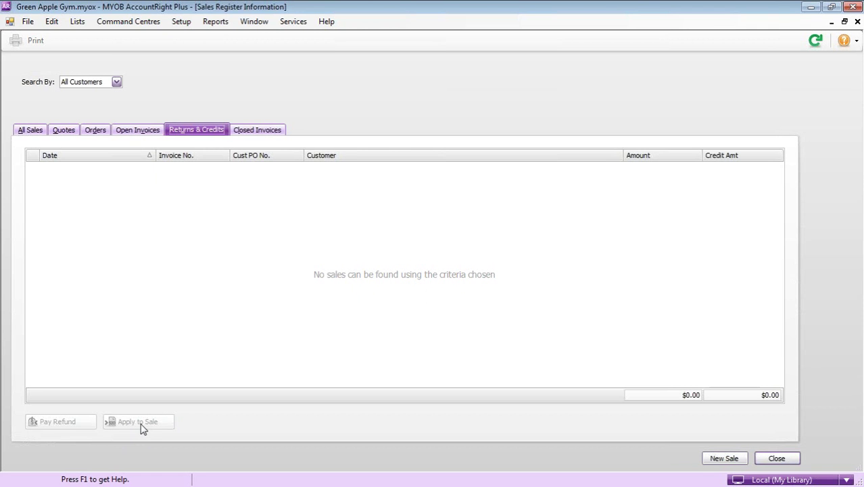
{"action": "left_click", "coordinate": [777, 459]}
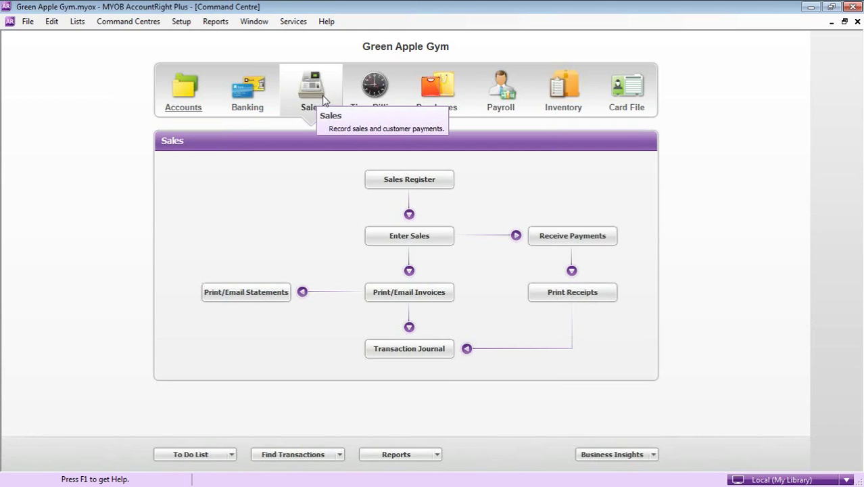
Step: Examine the quotes list in the Sales Register and its options for changing quotes to orders or invoices
{"action": "left_click", "coordinate": [408, 181]}
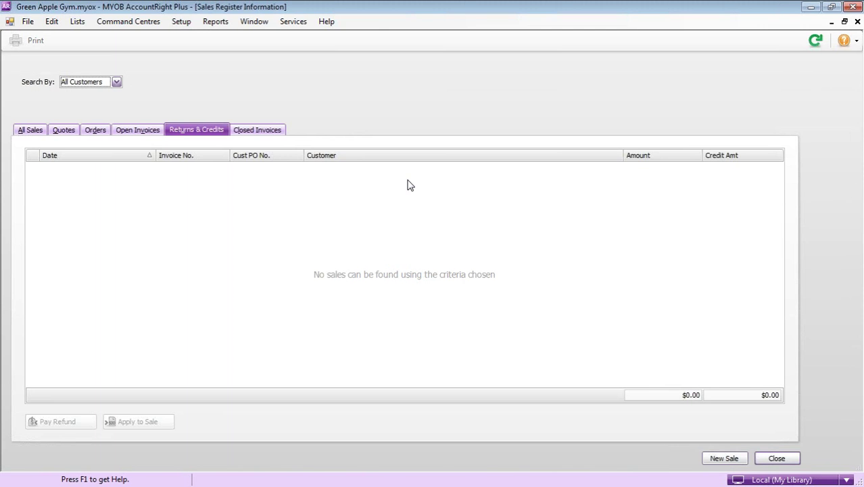
{"action": "left_click", "coordinate": [60, 133]}
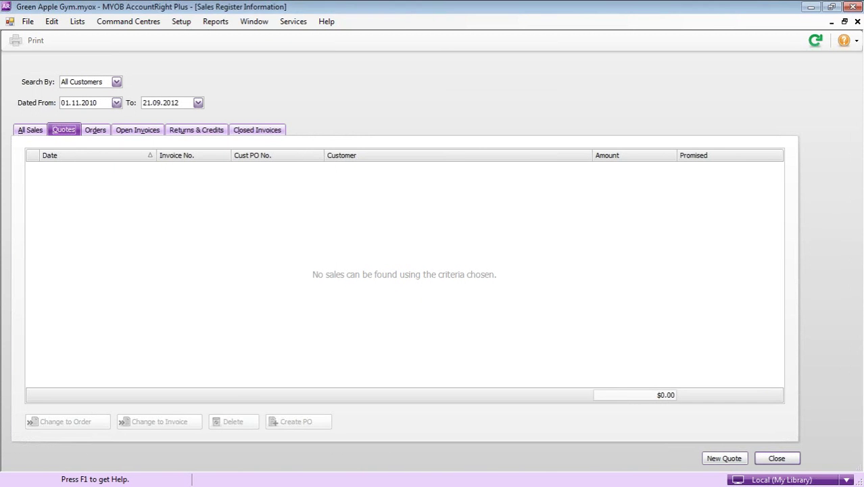
{"action": "left_click", "coordinate": [65, 130]}
{"action": "left_click", "coordinate": [777, 459]}
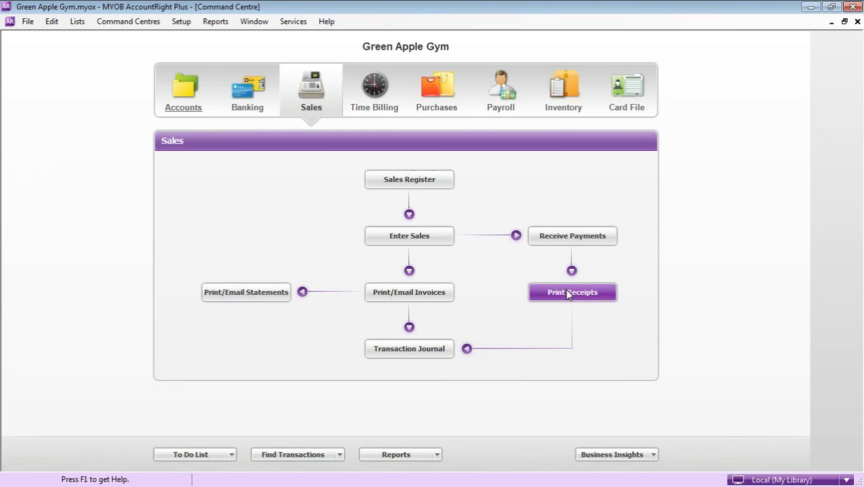
Step: Start a new sale and set its sales type to Quote
{"action": "left_click", "coordinate": [438, 237]}
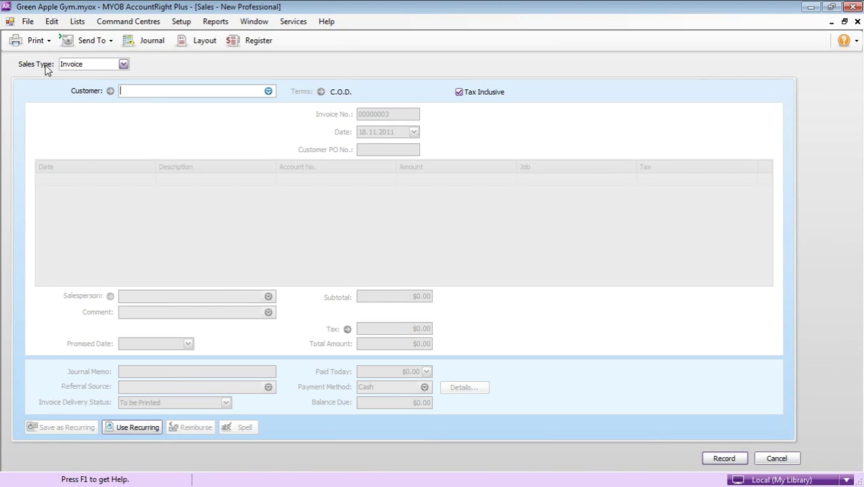
{"action": "left_click", "coordinate": [71, 66]}
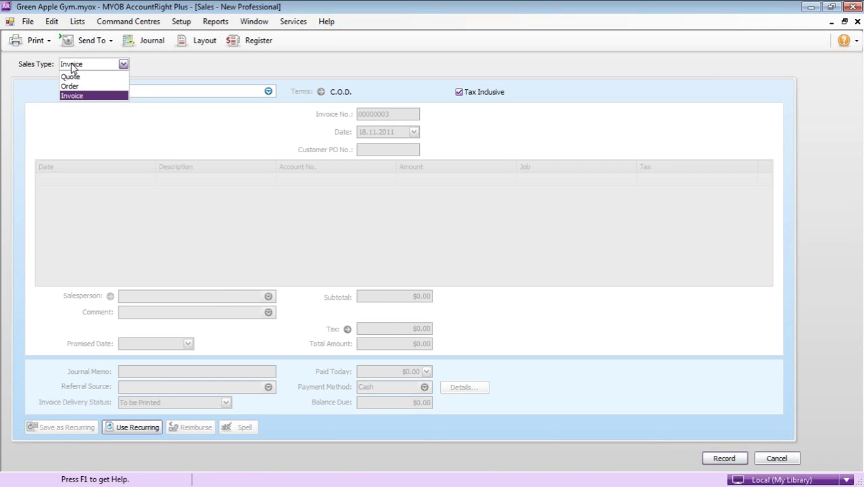
{"action": "left_click", "coordinate": [71, 77]}
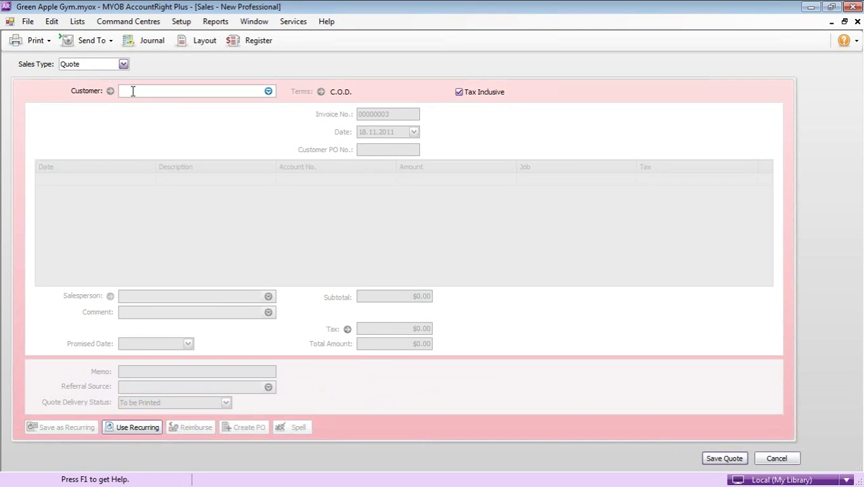
Step: Create a customer card named Fig Tree Gardens with Easy Add and use it on the quote
{"action": "type", "text": "fig"}
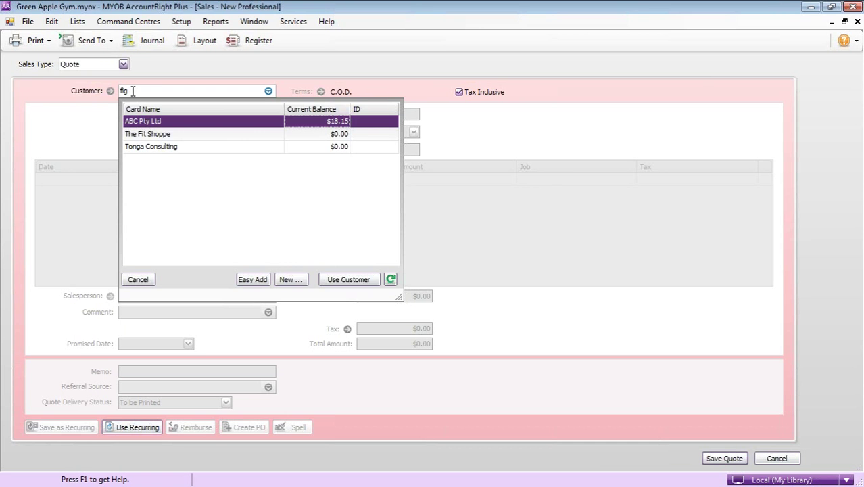
{"action": "key", "text": "Return"}
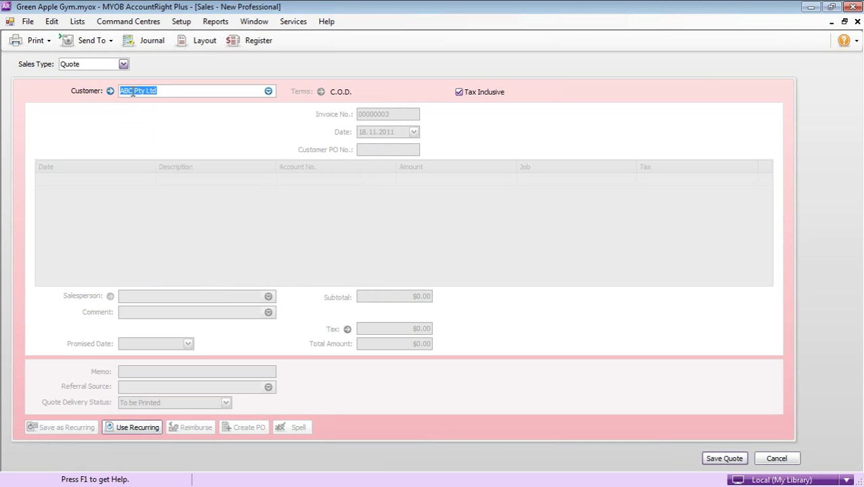
{"action": "type", "text": "Fig Tree Gardens"}
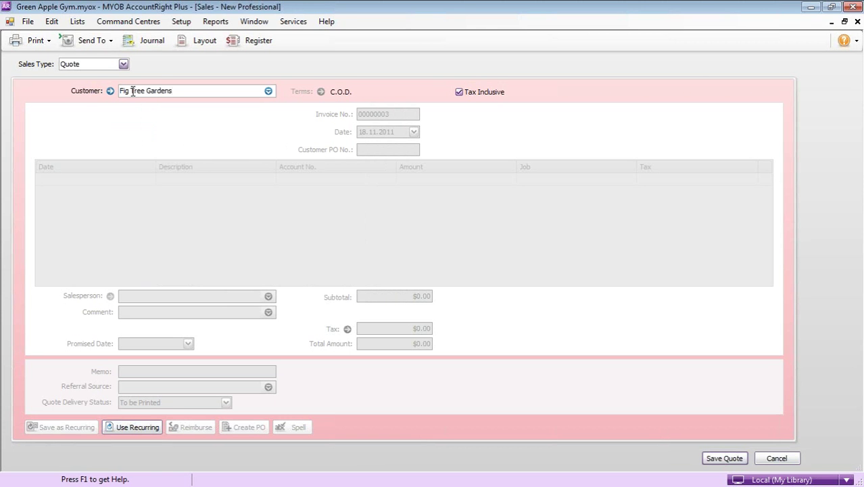
{"action": "key", "text": "Tab"}
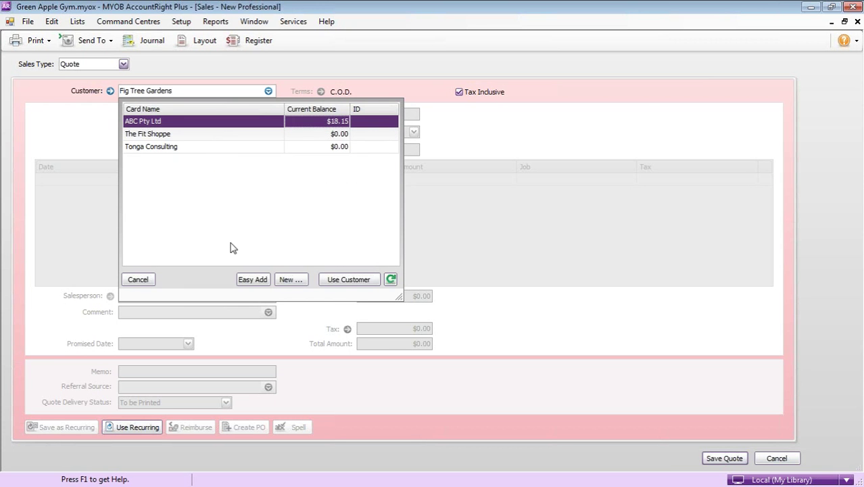
{"action": "left_click", "coordinate": [256, 281]}
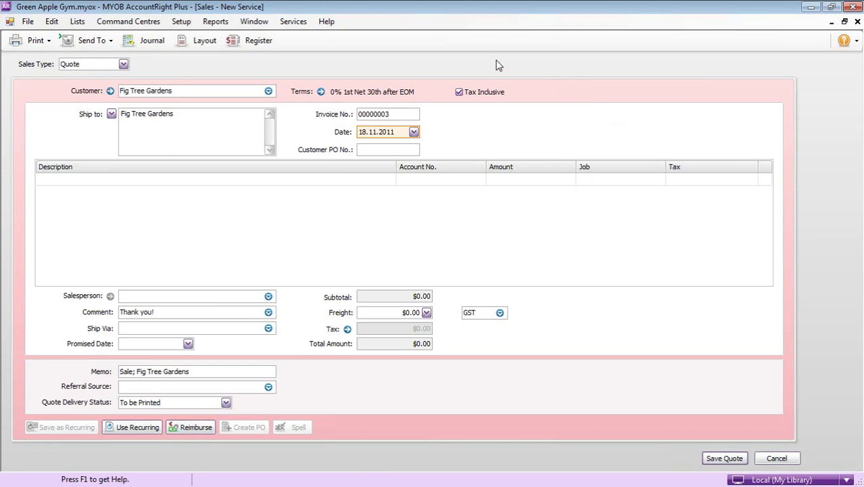
Step: In the Fig Tree Gardens card's selling details, assign the salesperson and set the income account to 4-2200 Group Training Income
{"action": "left_click", "coordinate": [110, 91]}
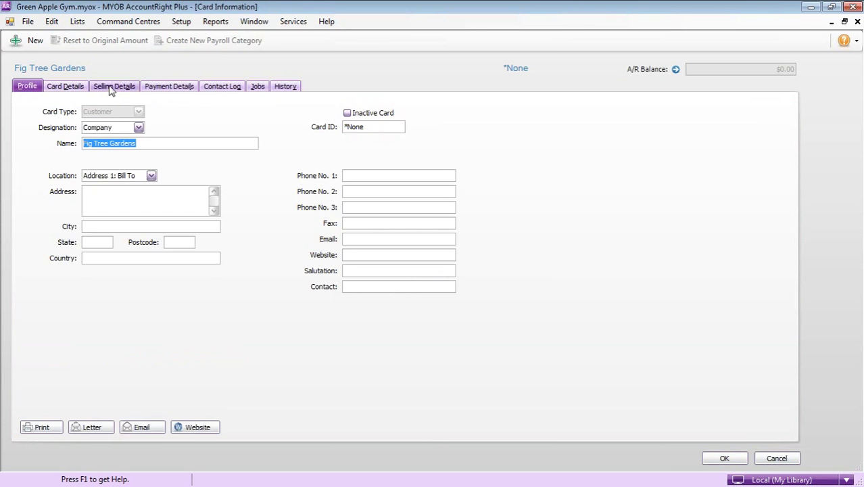
{"action": "left_click", "coordinate": [110, 90]}
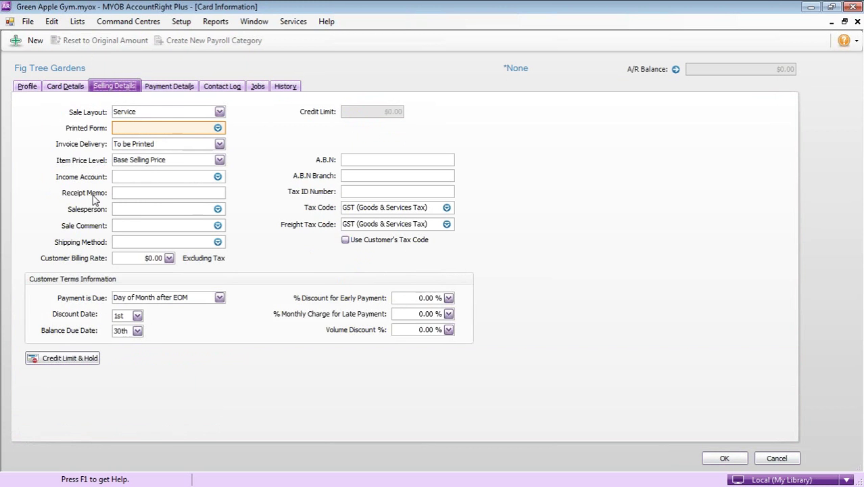
{"action": "left_click", "coordinate": [122, 210]}
{"action": "type", "text": "Bostick, Rosemary"}
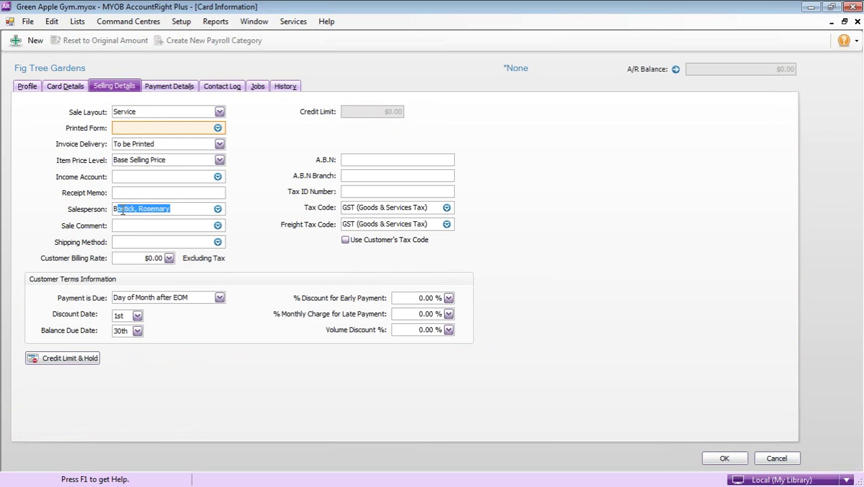
{"action": "key", "text": "Tab"}
{"action": "left_click", "coordinate": [217, 176]}
{"action": "double_click", "coordinate": [264, 245]}
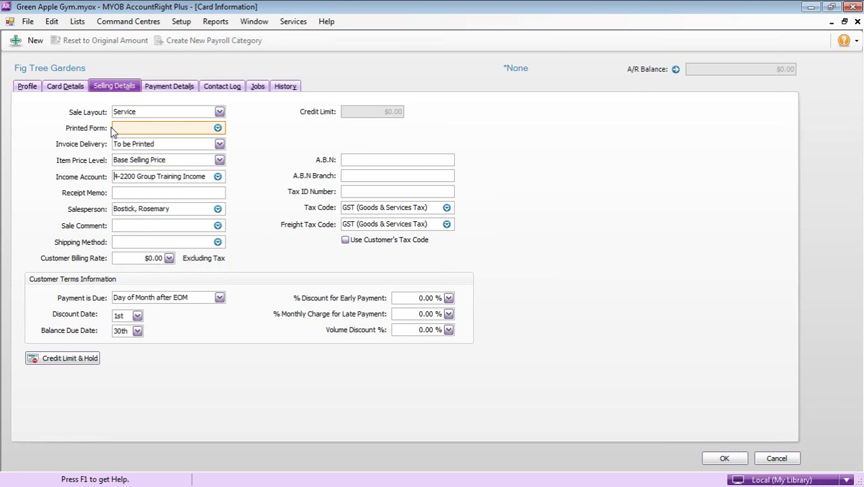
{"action": "left_click", "coordinate": [724, 459]}
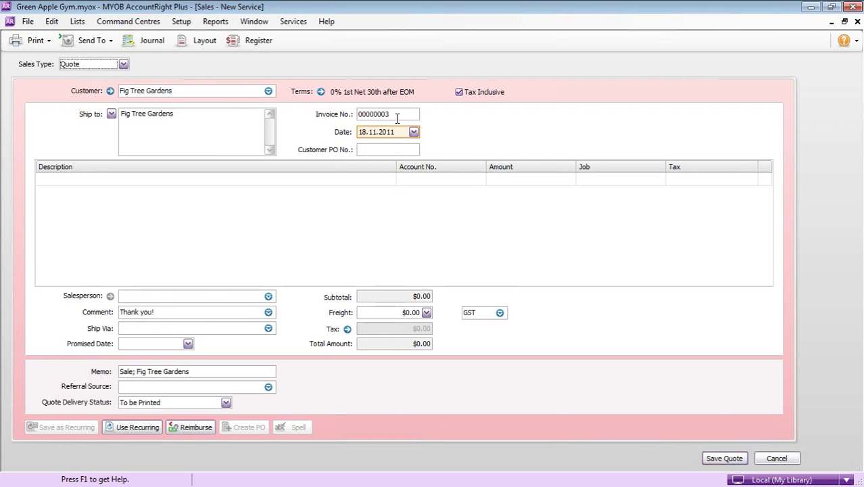
Step: Set the quote date to 01.11.2011
{"action": "double_click", "coordinate": [363, 132]}
{"action": "type", "text": "01"}
{"action": "key", "text": "Tab"}
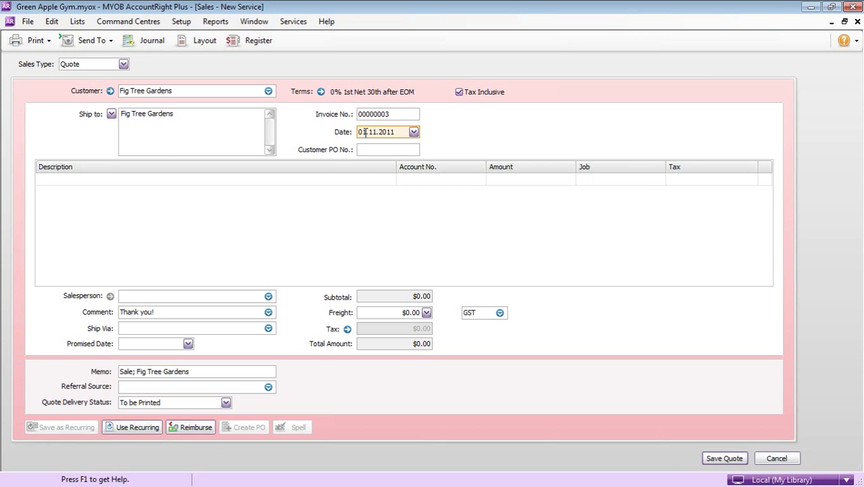
Step: Enter "Gardens for group training sessions, Mon - Fri, Month of December" as the description of the quote's first line
{"action": "left_click", "coordinate": [258, 189]}
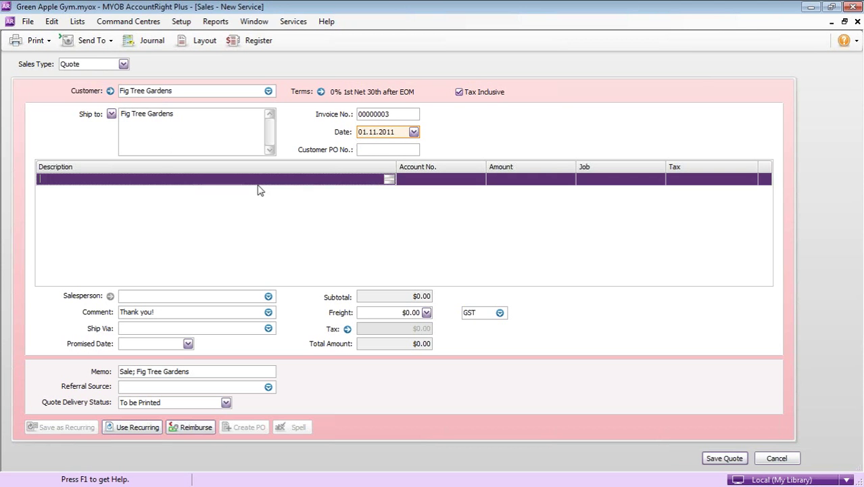
{"action": "type", "text": "Gardens for group training sess"}
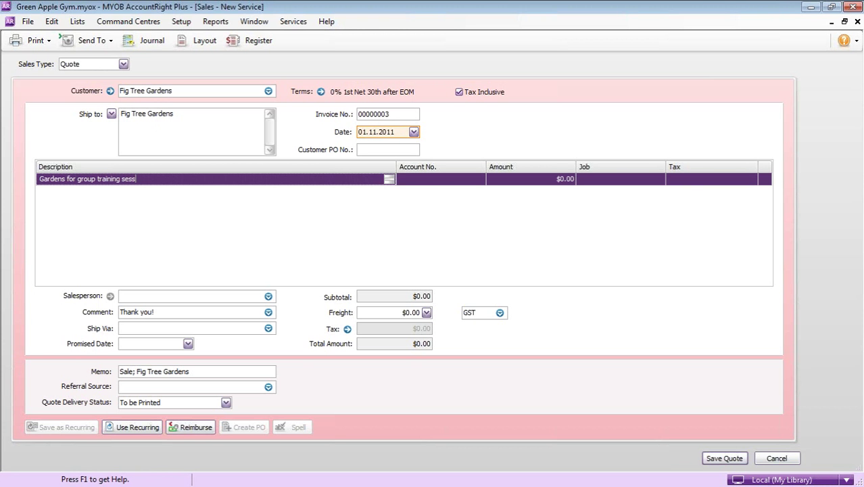
{"action": "type", "text": "ions, Mon - Fri"}
{"action": "type", "text": ", Month of December"}
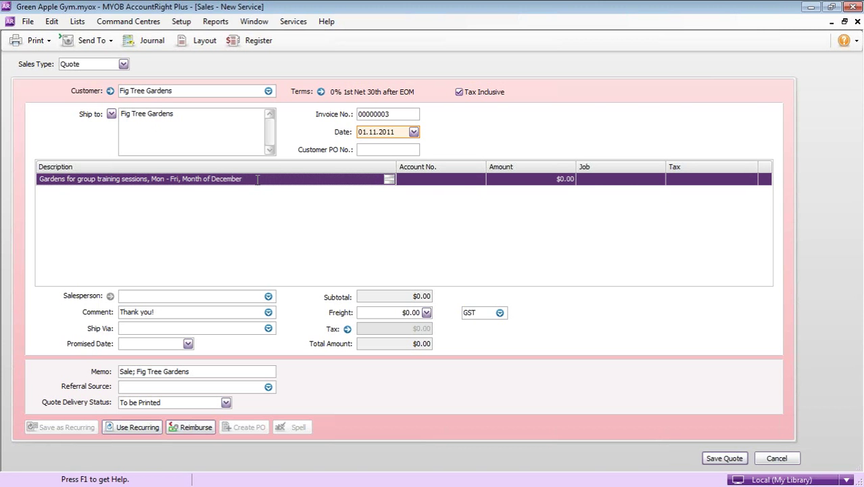
{"action": "key", "text": "Tab"}
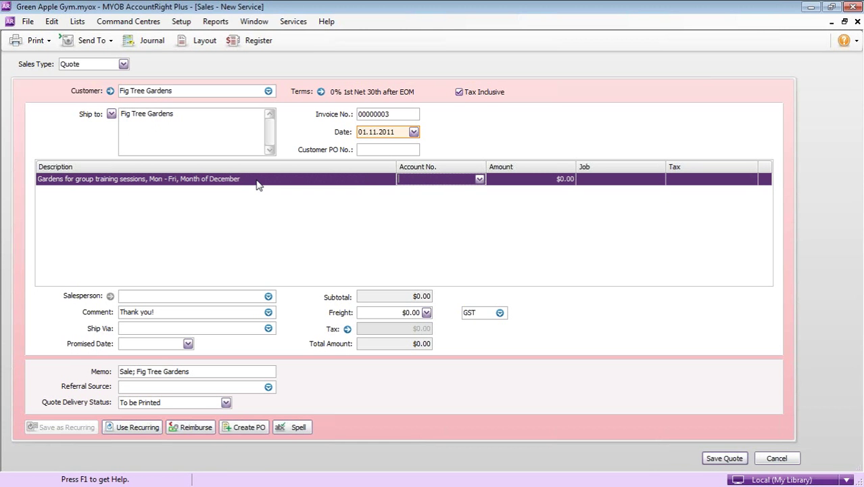
Step: Allocate the training sessions line to account 4-2200 with an amount of $800
{"action": "type", "text": "4-2200"}
{"action": "key", "text": "Tab"}
{"action": "left_click", "coordinate": [476, 179]}
{"action": "left_click", "coordinate": [480, 179]}
{"action": "left_click", "coordinate": [480, 218]}
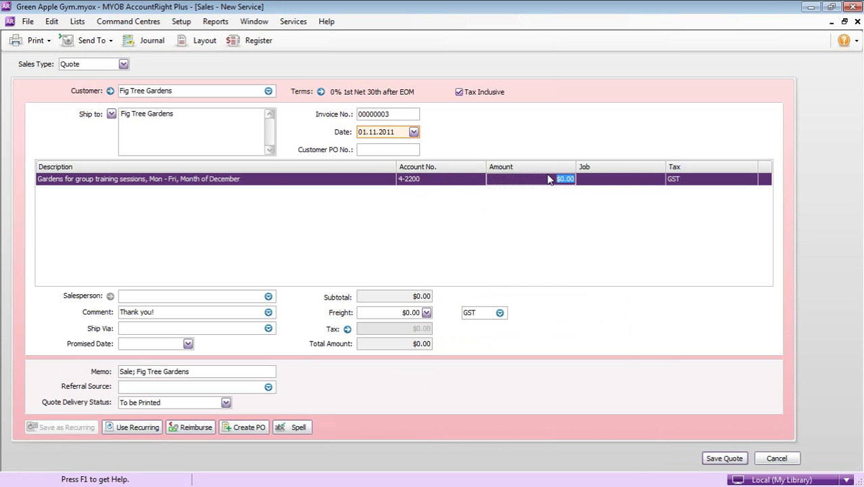
{"action": "type", "text": "800"}
{"action": "key", "text": "Tab"}
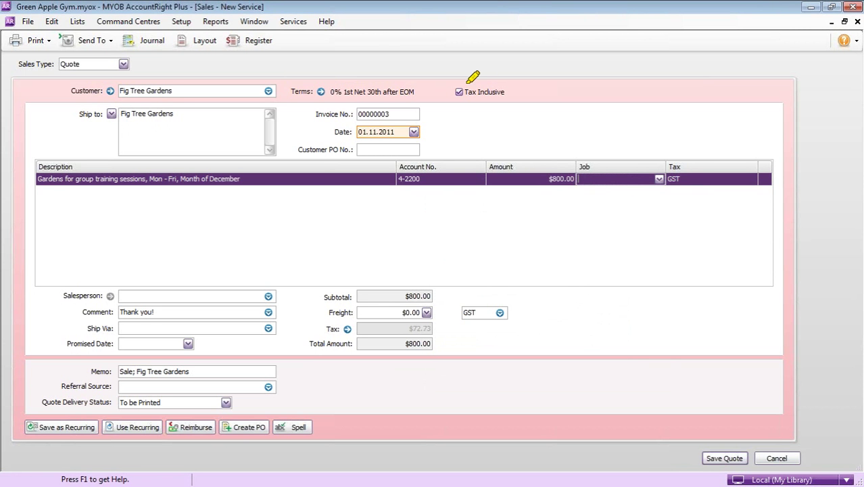
{"action": "mouse_move", "coordinate": [478, 76]}
{"action": "left_mouse_down"}
{"action": "mouse_move", "coordinate": [439, 84]}
{"action": "mouse_move", "coordinate": [467, 119]}
{"action": "mouse_move", "coordinate": [509, 105]}
{"action": "mouse_move", "coordinate": [506, 90]}
{"action": "mouse_move", "coordinate": [569, 54]}
{"action": "left_mouse_up"}
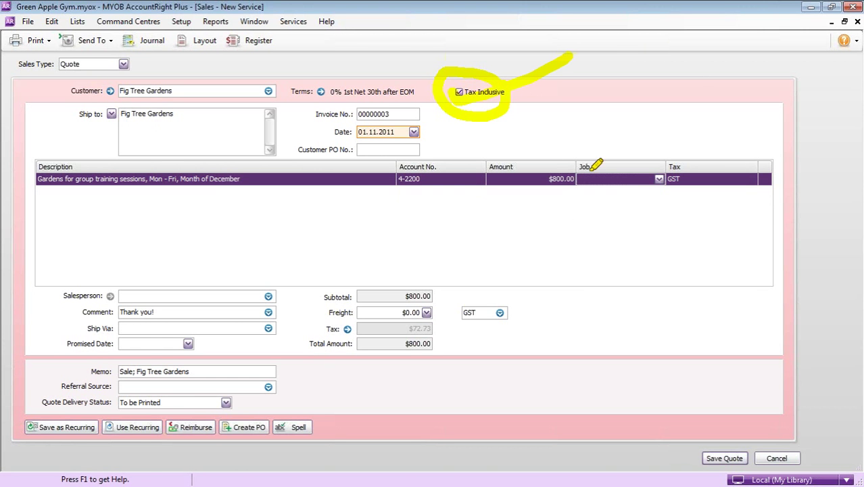
{"action": "mouse_move", "coordinate": [541, 171]}
{"action": "left_mouse_down"}
{"action": "mouse_move", "coordinate": [556, 197]}
{"action": "mouse_move", "coordinate": [580, 170]}
{"action": "mouse_move", "coordinate": [556, 182]}
{"action": "left_mouse_up"}
{"action": "mouse_move", "coordinate": [444, 285]}
{"action": "left_mouse_down"}
{"action": "mouse_move", "coordinate": [416, 276]}
{"action": "mouse_move", "coordinate": [404, 287]}
{"action": "mouse_move", "coordinate": [432, 296]}
{"action": "mouse_move", "coordinate": [447, 280]}
{"action": "left_mouse_up"}
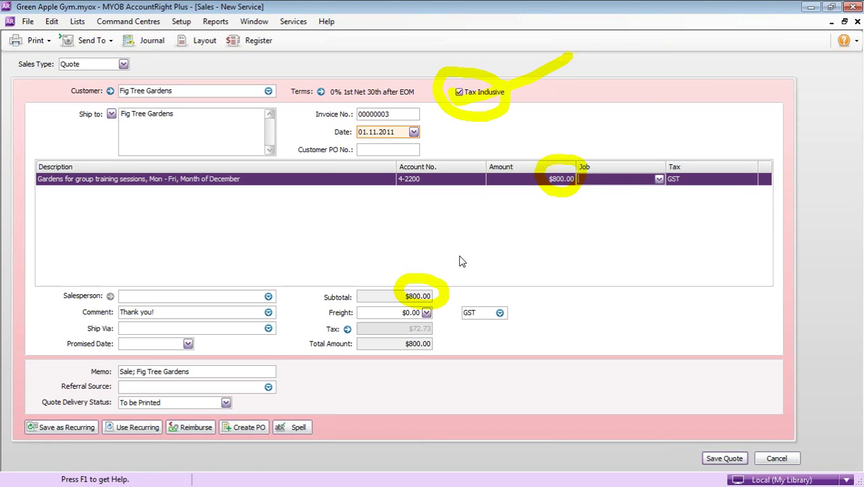
{"action": "key", "text": "Escape"}
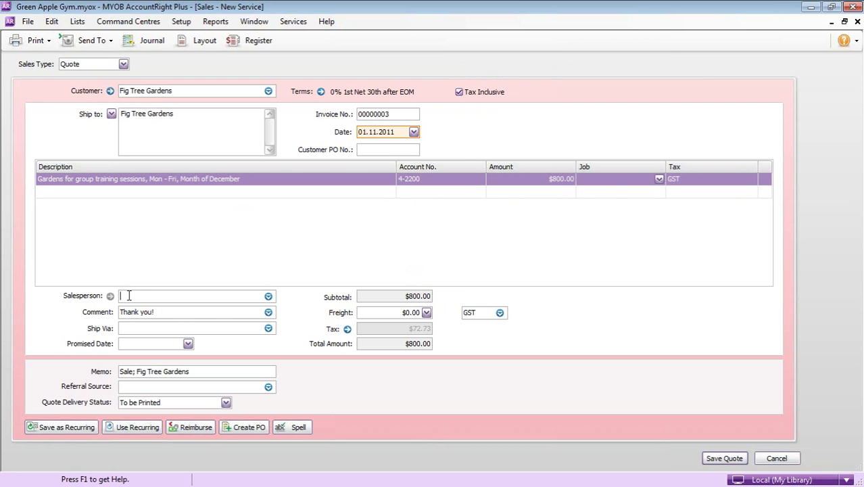
Step: Assign the salesperson to the Fig Tree Gardens quote and set its promised date to 01.12.2011
{"action": "type", "text": "Bostick, Rosemary"}
{"action": "key", "text": "Tab"}
{"action": "left_click", "coordinate": [131, 344]}
{"action": "type", "text": "01.12."}
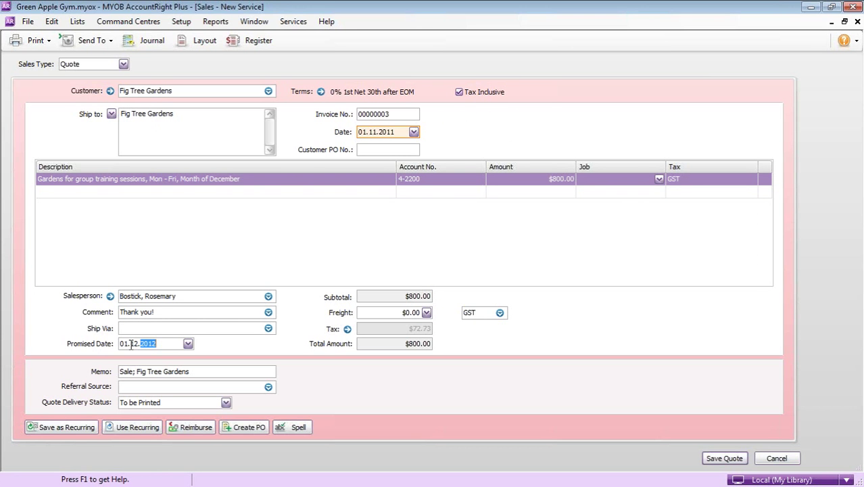
{"action": "type", "text": "2011"}
Step: Save the quote, adding "Fri" to the spelling dictionary, and leave sales entry
{"action": "left_click", "coordinate": [716, 463]}
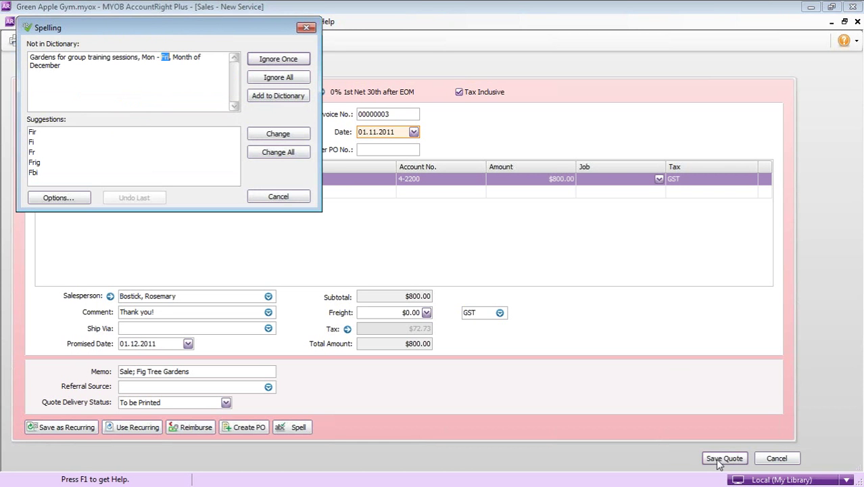
{"action": "left_click", "coordinate": [278, 96]}
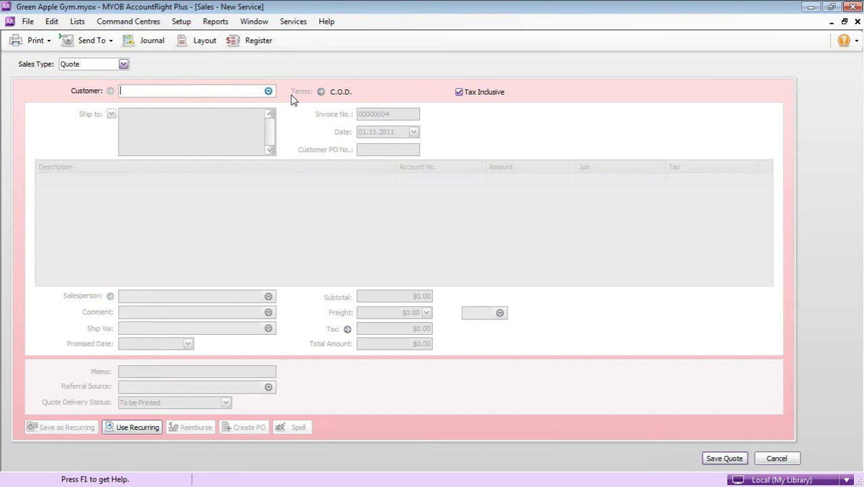
{"action": "left_click", "coordinate": [776, 459]}
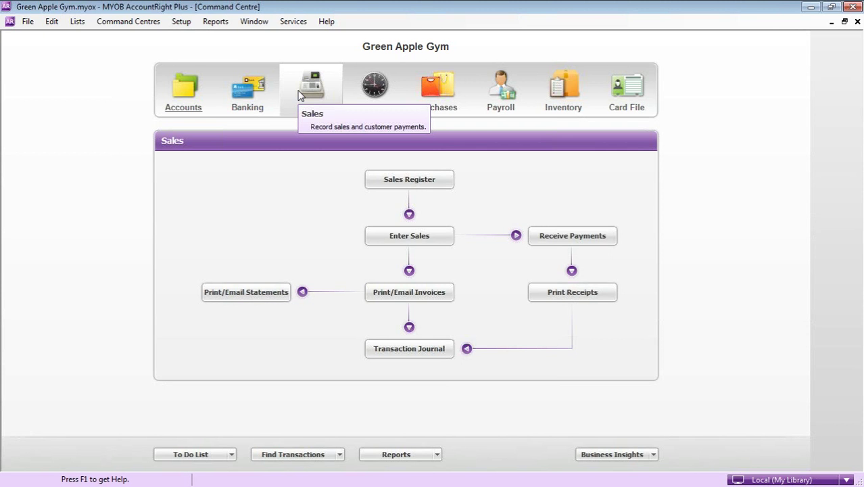
Step: Open the Fig Tree Gardens quote from the Sales Register and enter the customer's purchase order number
{"action": "left_click", "coordinate": [409, 180]}
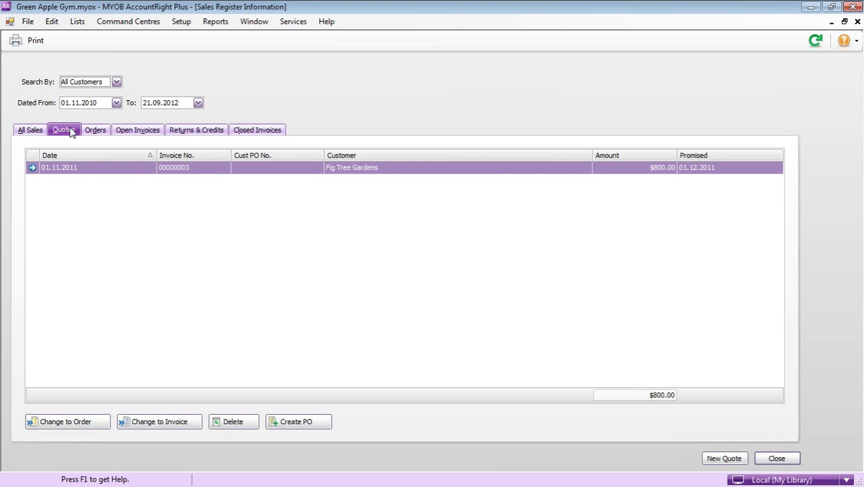
{"action": "left_click", "coordinate": [32, 169]}
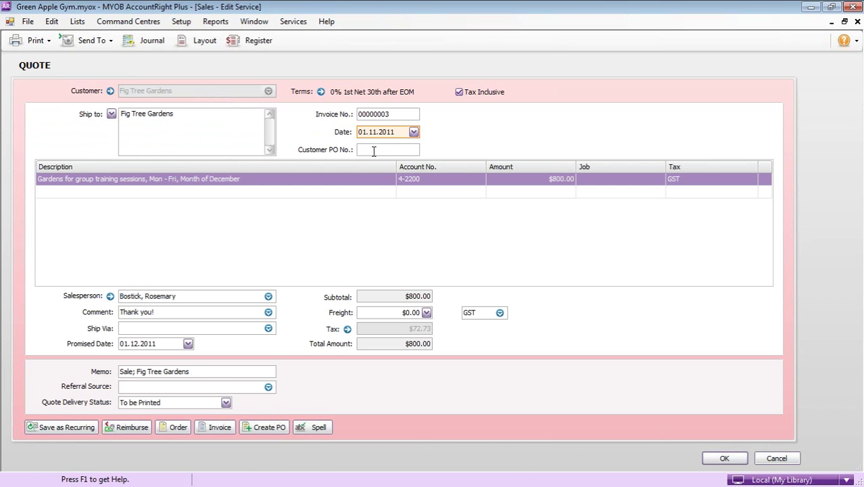
{"action": "left_click", "coordinate": [374, 152]}
{"action": "type", "text": "FT"}
{"action": "type", "text": "00"}
{"action": "type", "text": "1"}
{"action": "type", "text": "369"}
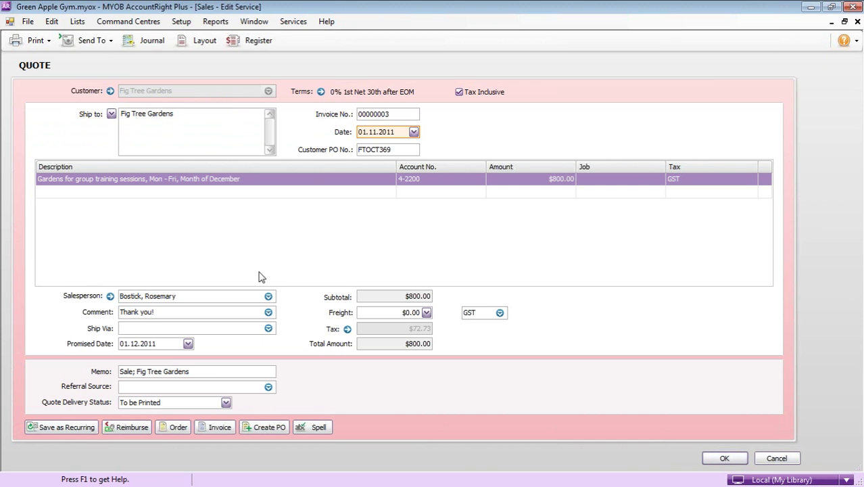
Step: Convert the Fig Tree Gardens quote to an invoice and record it
{"action": "left_click", "coordinate": [219, 429]}
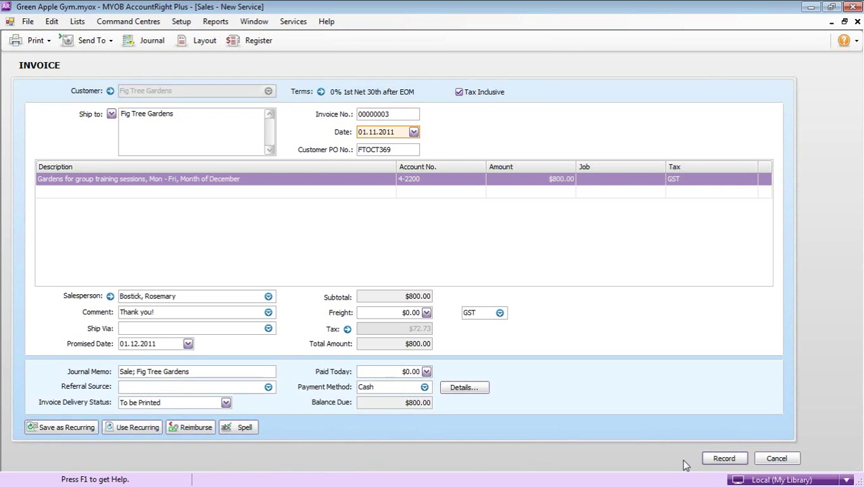
{"action": "left_click", "coordinate": [719, 459]}
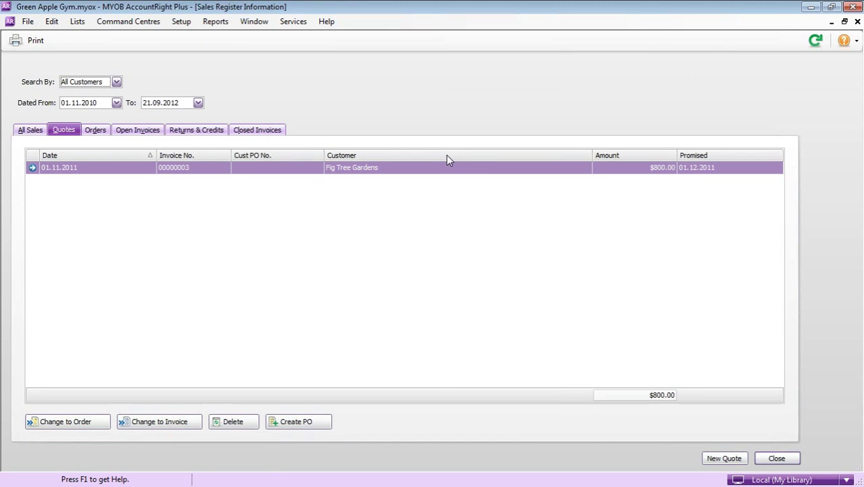
Step: Review the open invoices and the original Fig Tree Gardens quote in the Sales Register, and close the register
{"action": "left_click", "coordinate": [139, 131]}
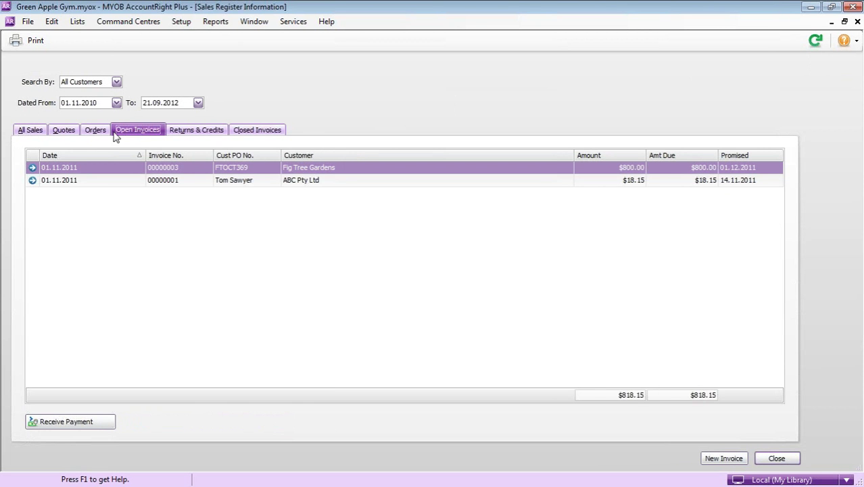
{"action": "left_click", "coordinate": [71, 132]}
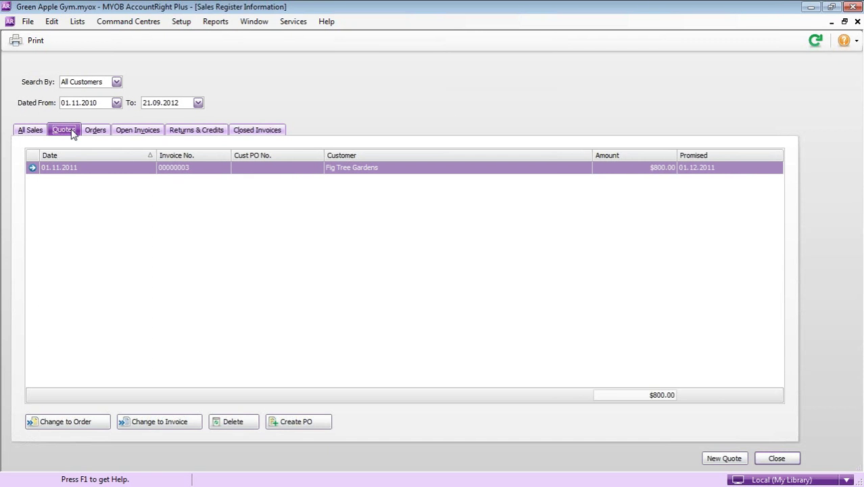
{"action": "left_click", "coordinate": [31, 167]}
{"action": "left_click", "coordinate": [31, 167]}
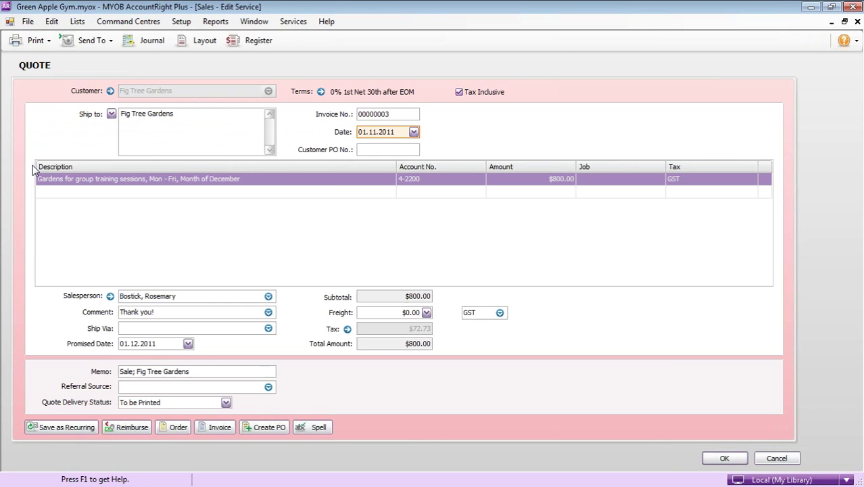
{"action": "left_click", "coordinate": [778, 459]}
{"action": "left_click", "coordinate": [767, 460]}
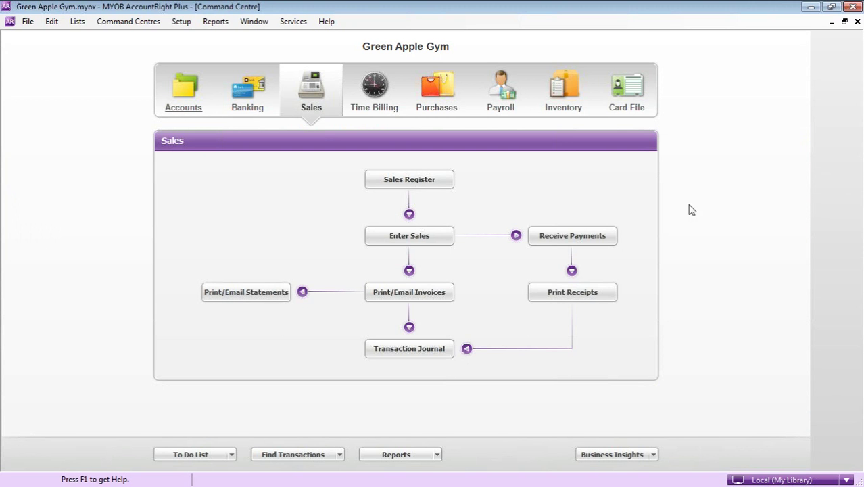
Step: Examine the sales preference for deleting quotes upon changing to an order or invoice, and leave the preferences without saving
{"action": "left_click", "coordinate": [192, 23]}
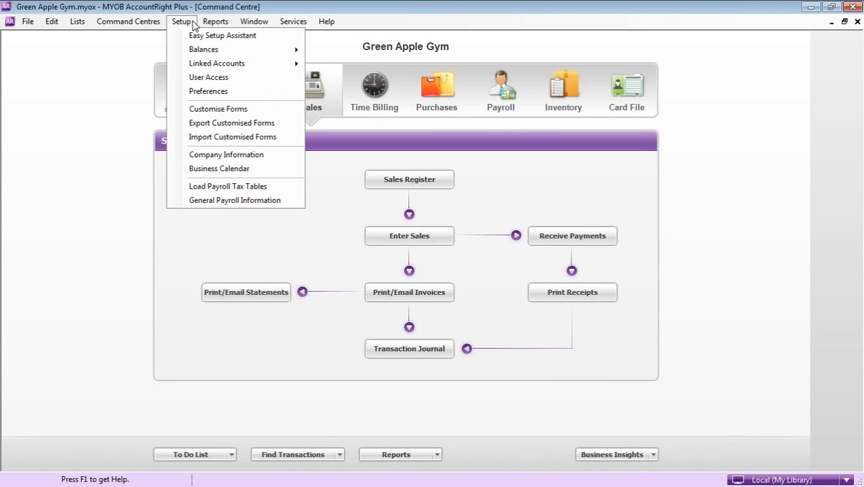
{"action": "left_click", "coordinate": [223, 90]}
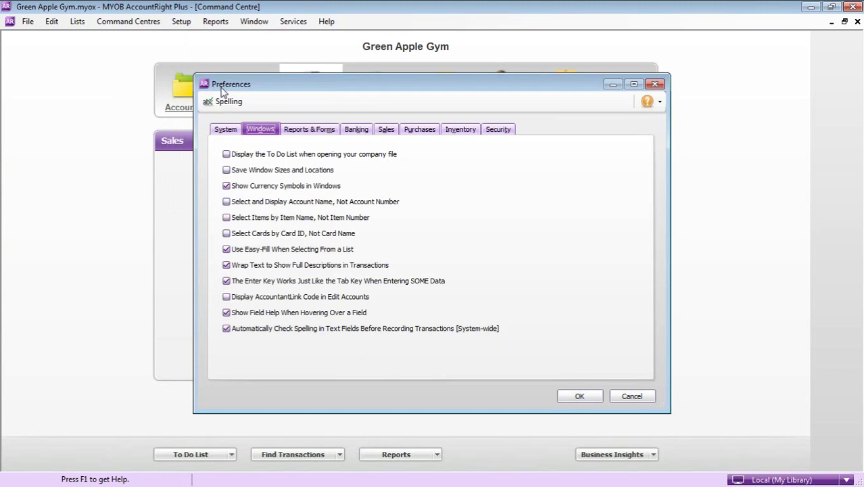
{"action": "left_click", "coordinate": [386, 129]}
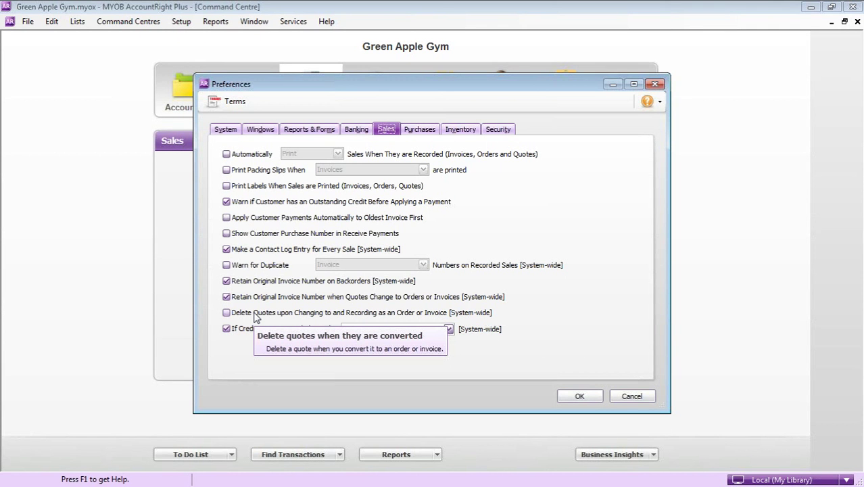
{"action": "left_click", "coordinate": [634, 397]}
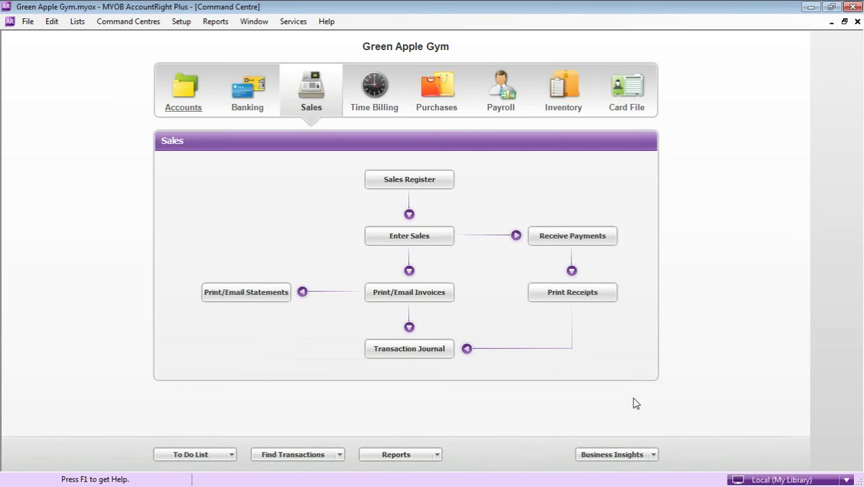
Step: Start a customer payment from Fig Tree Gardens and receive the full $800 against its open invoice
{"action": "left_click", "coordinate": [578, 230]}
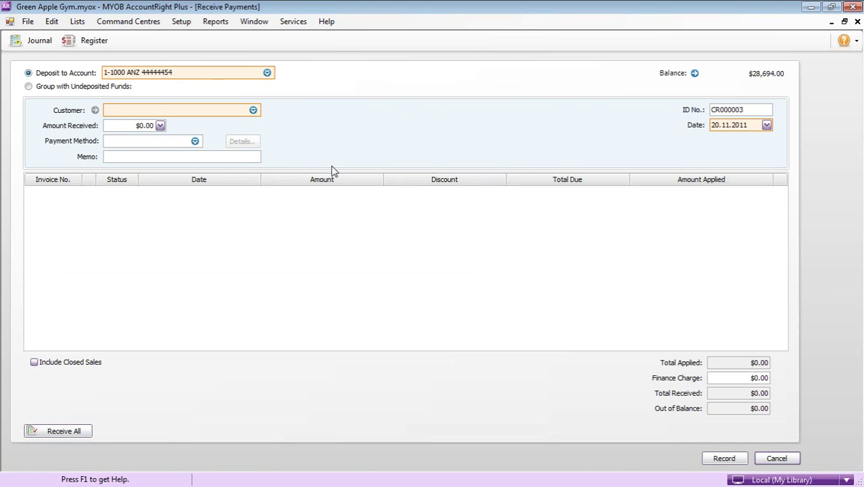
{"action": "type", "text": "Fig Tree Gardens"}
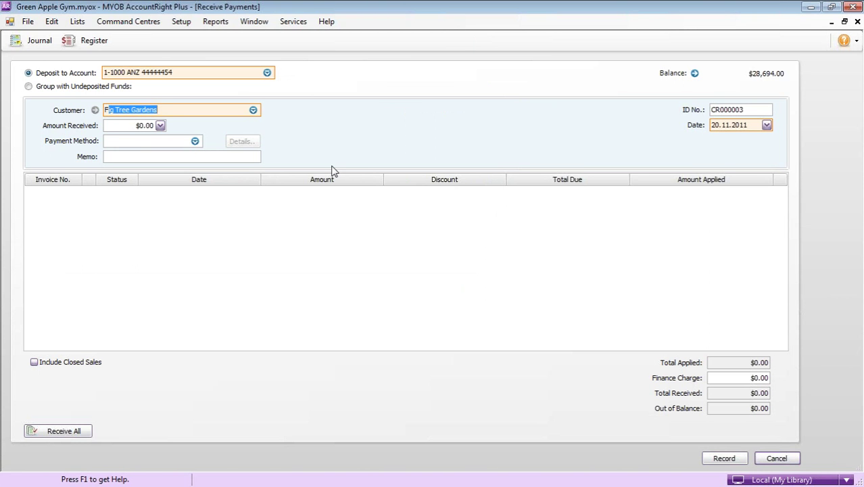
{"action": "key", "text": "Tab"}
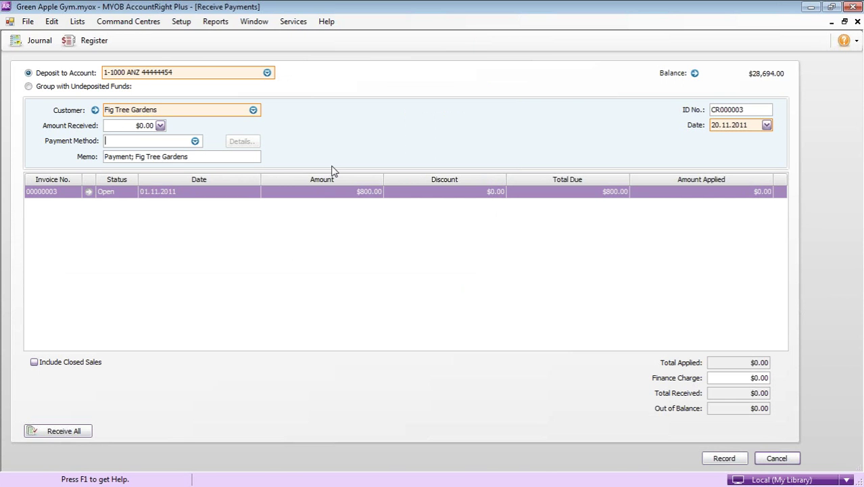
{"action": "left_click", "coordinate": [57, 434]}
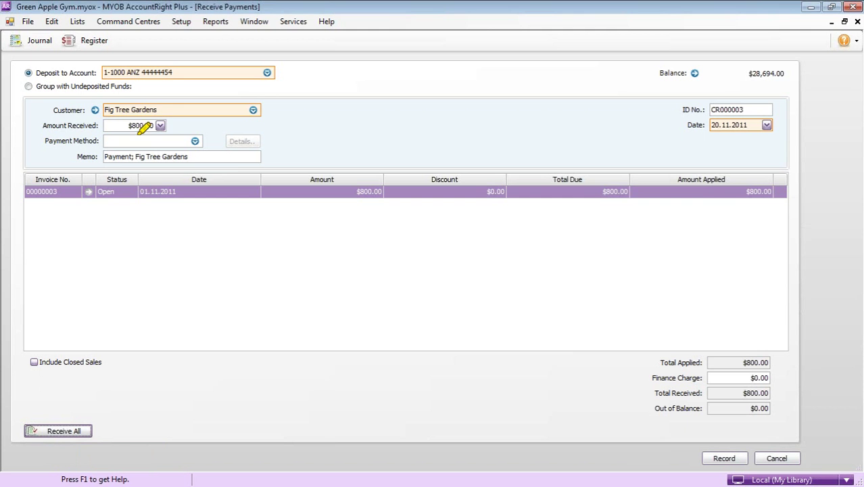
{"action": "mouse_move", "coordinate": [160, 124]}
{"action": "left_mouse_down"}
{"action": "mouse_move", "coordinate": [108, 115]}
{"action": "mouse_move", "coordinate": [154, 135]}
{"action": "mouse_move", "coordinate": [166, 119]}
{"action": "left_mouse_up"}
{"action": "mouse_move", "coordinate": [803, 176]}
{"action": "left_mouse_down"}
{"action": "mouse_move", "coordinate": [760, 163]}
{"action": "mouse_move", "coordinate": [788, 203]}
{"action": "mouse_move", "coordinate": [797, 177]}
{"action": "left_mouse_up"}
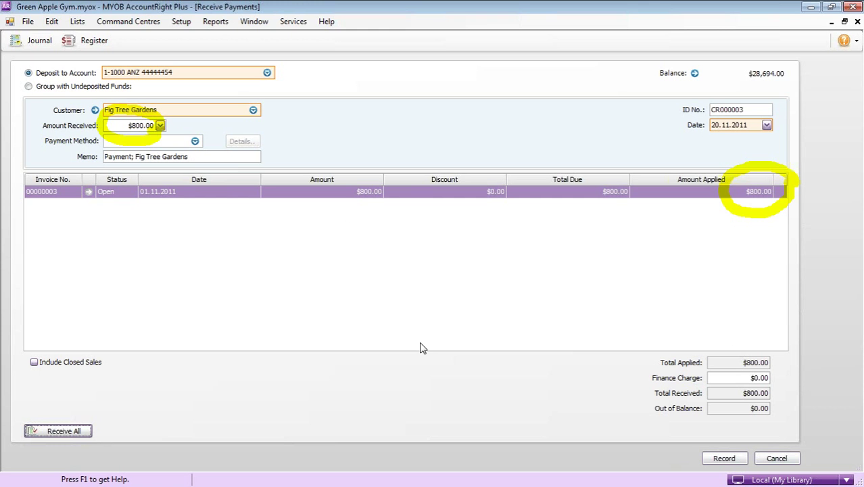
Step: Set the payment date to 09.12.2011, record the Fig Tree Gardens payment, and leave payment entry
{"action": "double_click", "coordinate": [716, 124]}
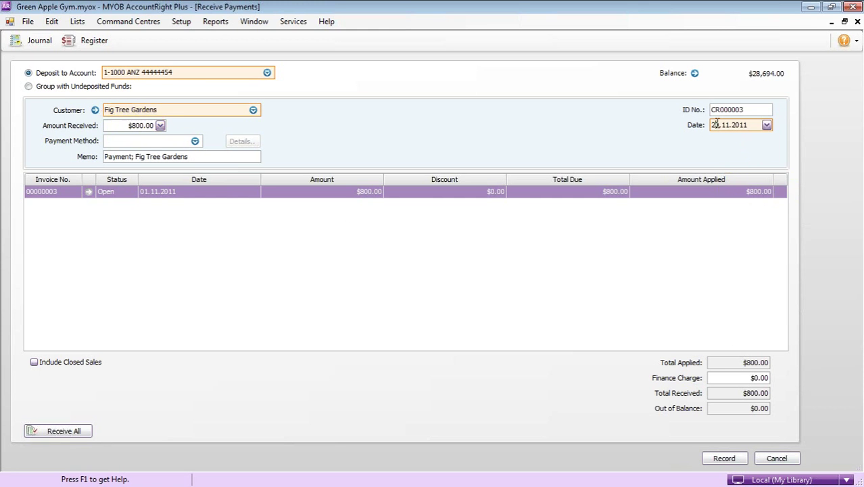
{"action": "type", "text": "09"}
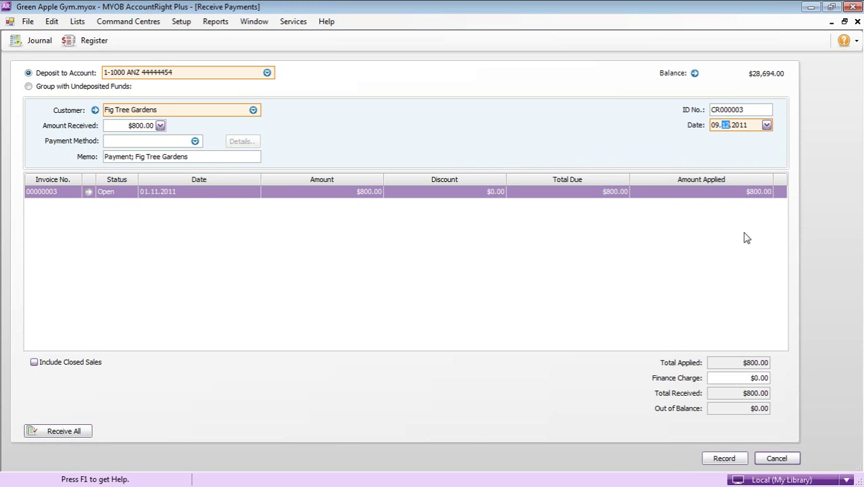
{"action": "left_click", "coordinate": [720, 460]}
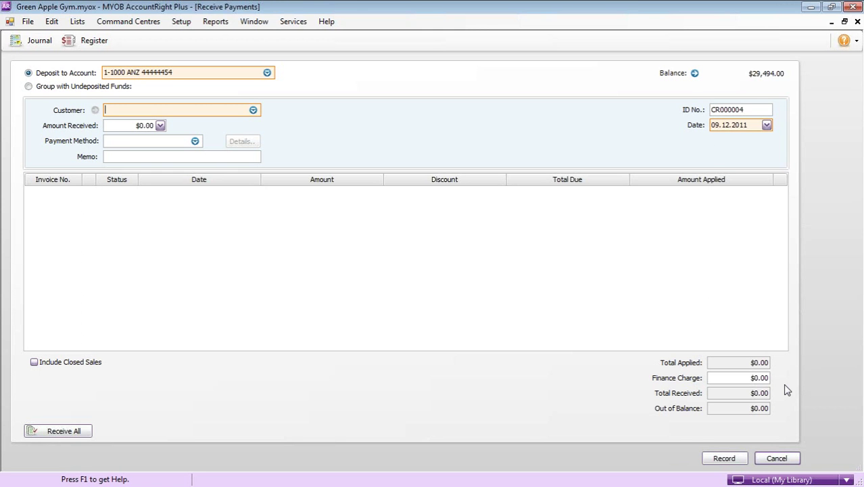
{"action": "left_click", "coordinate": [777, 458]}
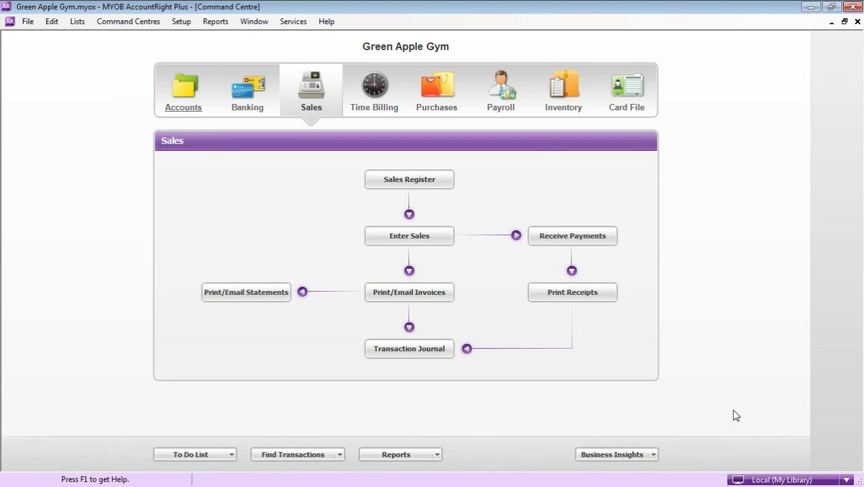
Step: Display the Receivables Reconciliation [Summary] sales report as of 21.09.2012 to review it, and close the reports
{"action": "left_click", "coordinate": [408, 463]}
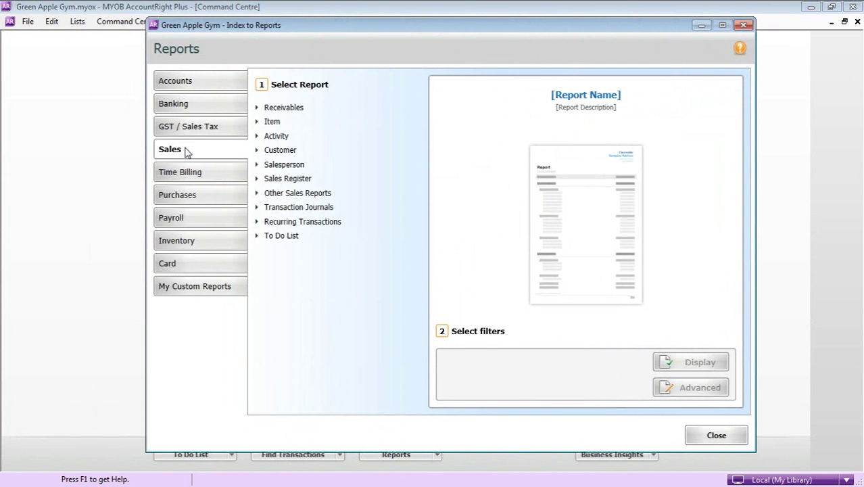
{"action": "left_click", "coordinate": [278, 110]}
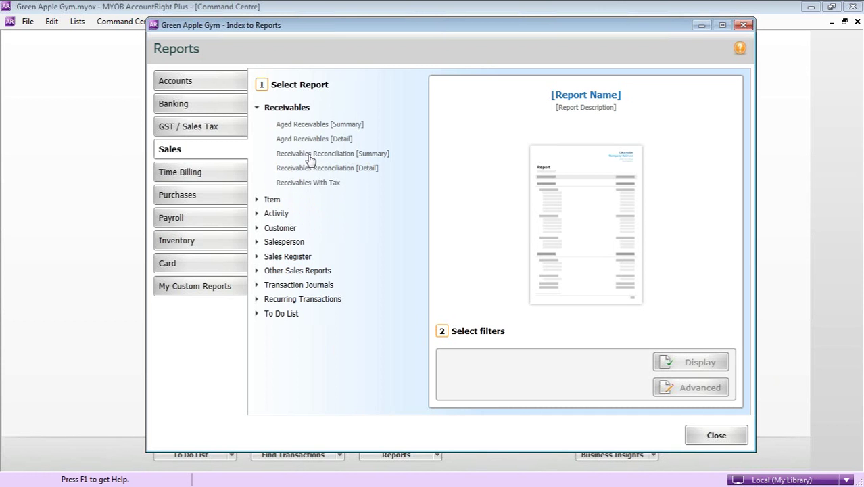
{"action": "left_click", "coordinate": [346, 154]}
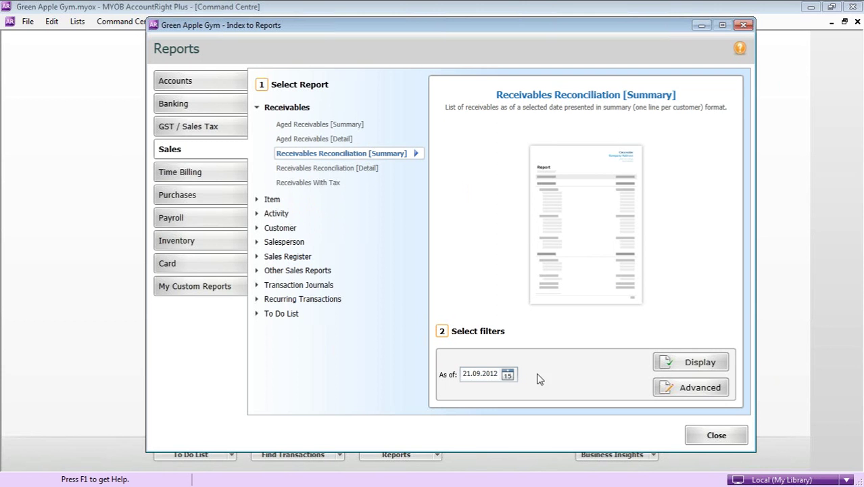
{"action": "left_click", "coordinate": [699, 363]}
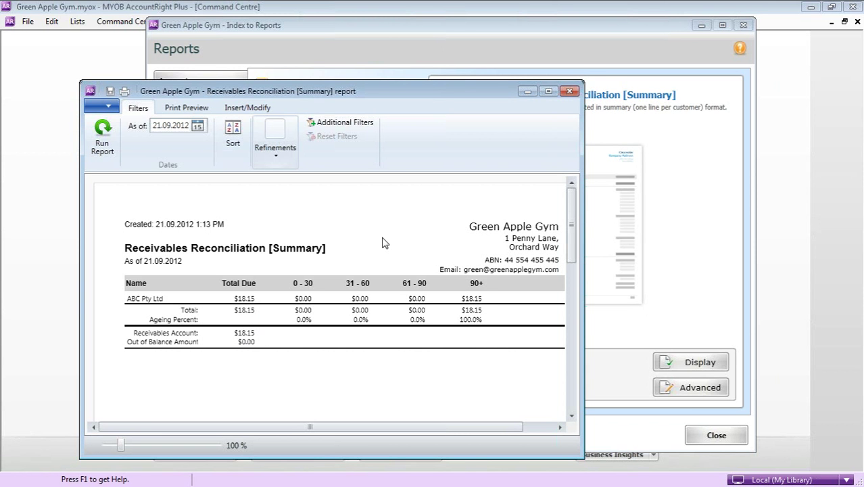
{"action": "left_click", "coordinate": [569, 92]}
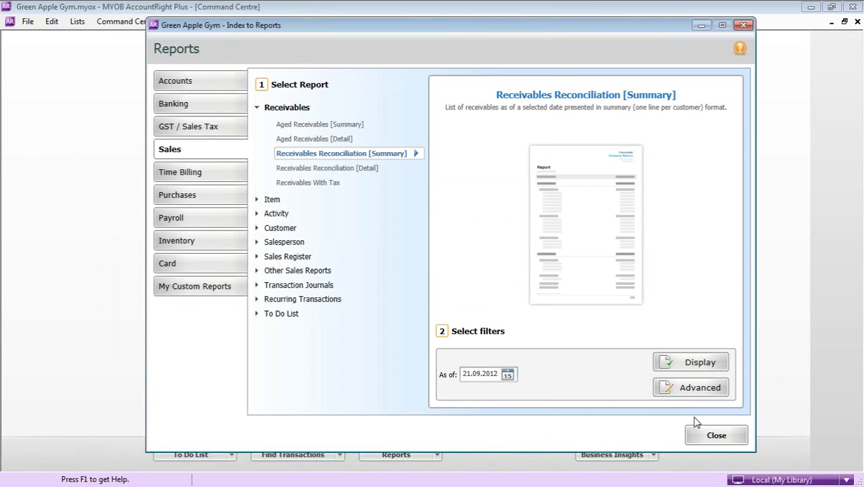
{"action": "left_click", "coordinate": [705, 435]}
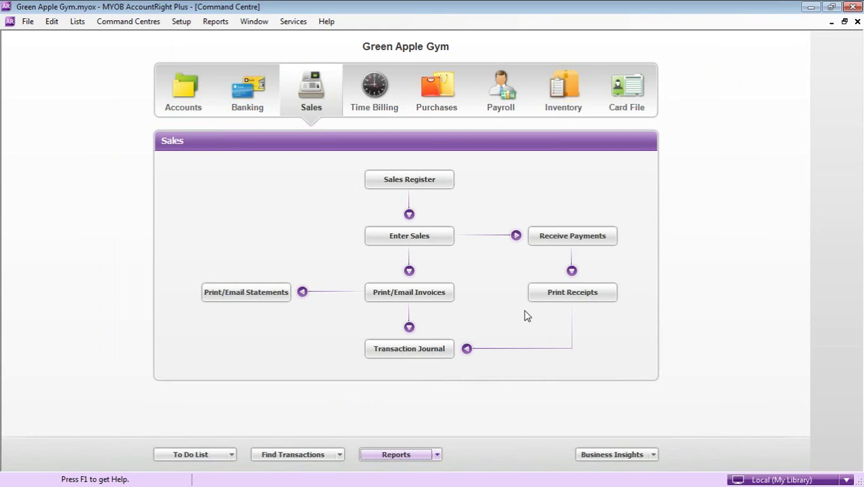
Step: Display the Aged Receivables [Summary] sales report as of 21.09.2012
{"action": "left_click", "coordinate": [399, 454]}
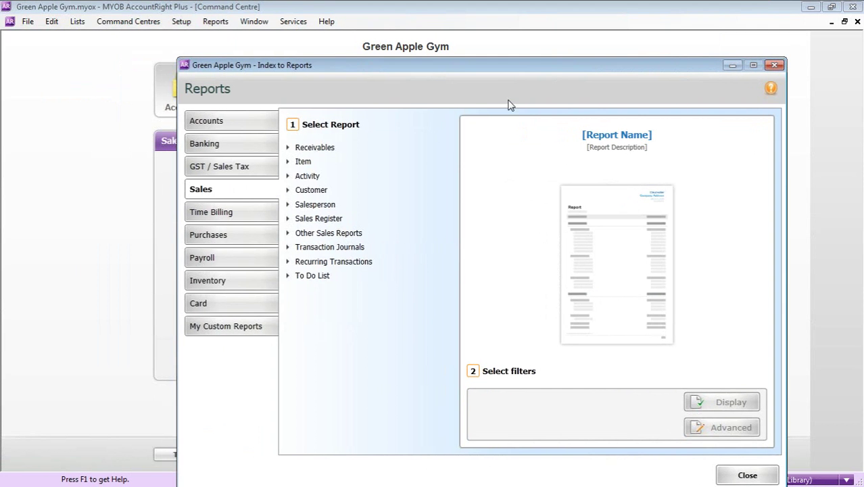
{"action": "left_click", "coordinate": [309, 150]}
{"action": "left_click", "coordinate": [329, 166]}
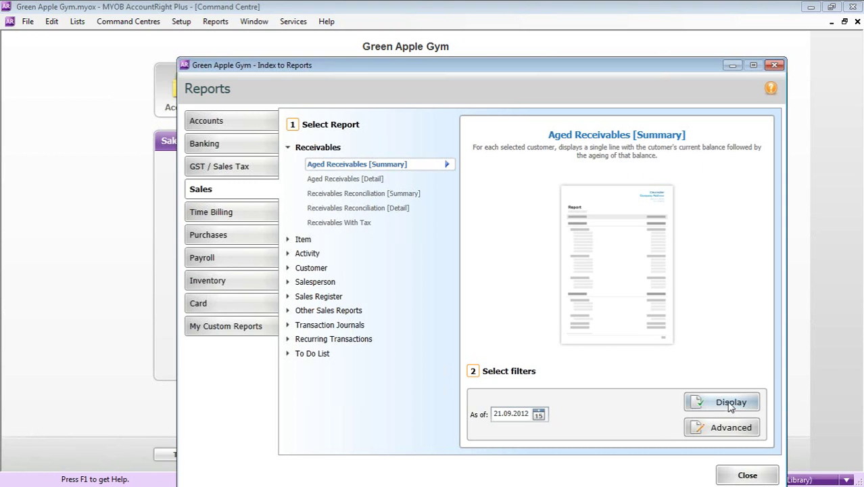
{"action": "left_click", "coordinate": [730, 404]}
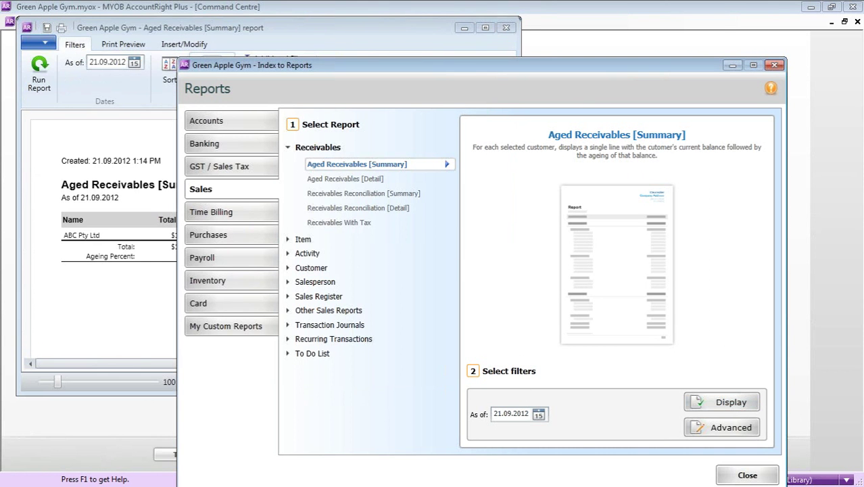
Step: Move the Aged Receivables [Summary] report aside and select Trade Debtors in the Accounts List to check its balance against the report
{"action": "left_click", "coordinate": [368, 37]}
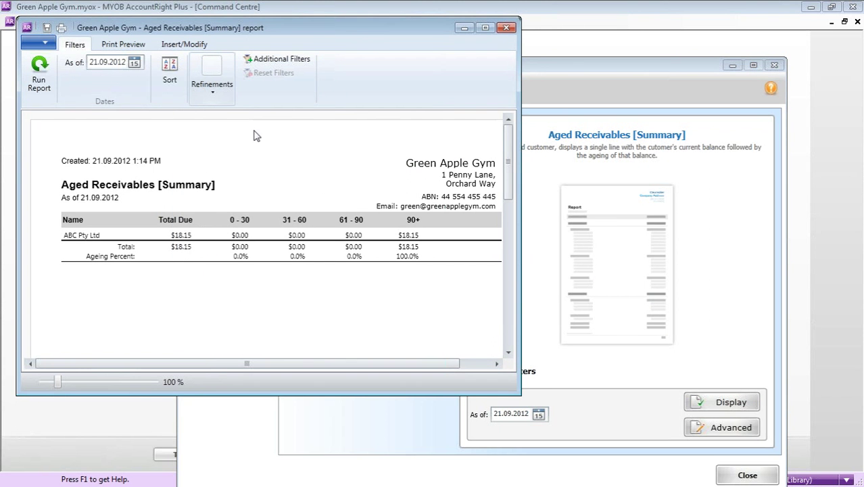
{"action": "left_click_drag", "start_coordinate": [346, 27], "coordinate": [685, 31]}
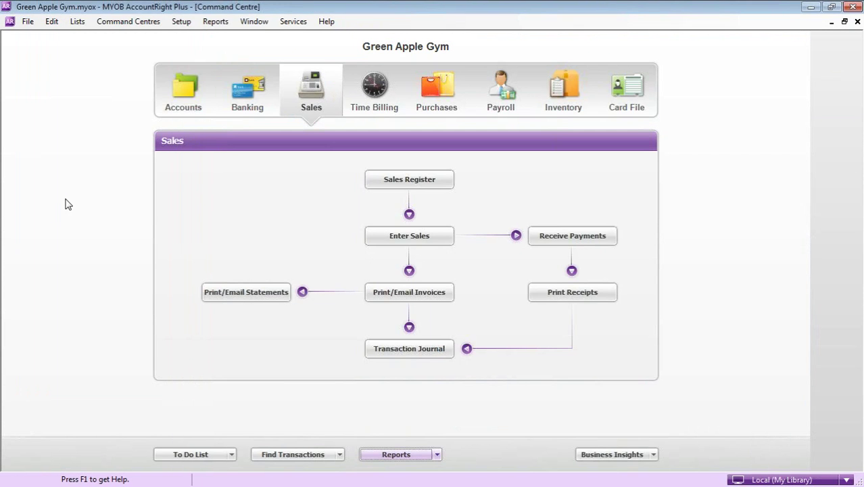
{"action": "left_click", "coordinate": [197, 98]}
{"action": "left_click", "coordinate": [399, 180]}
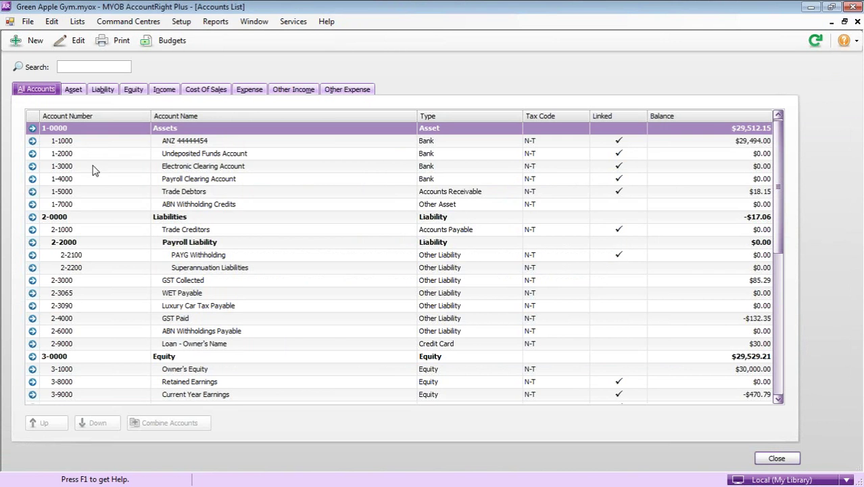
{"action": "left_click", "coordinate": [95, 192]}
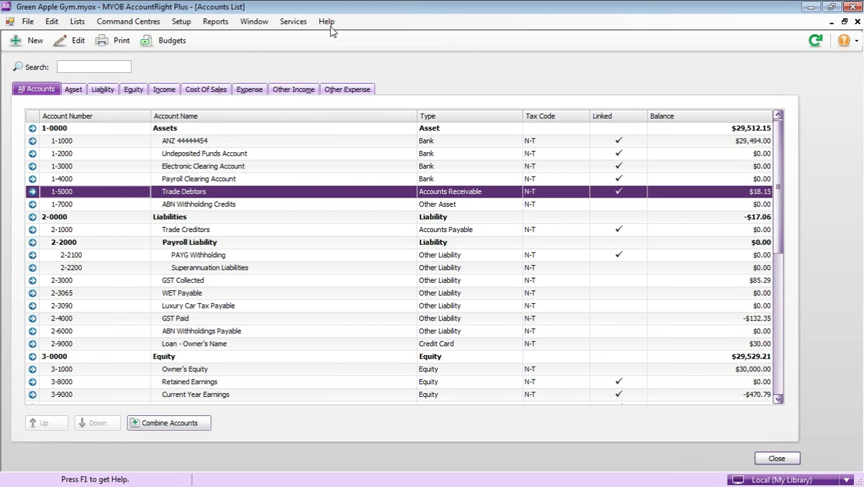
Step: Look for the report window behind the Accounts List, and close the list
{"action": "left_click", "coordinate": [259, 25]}
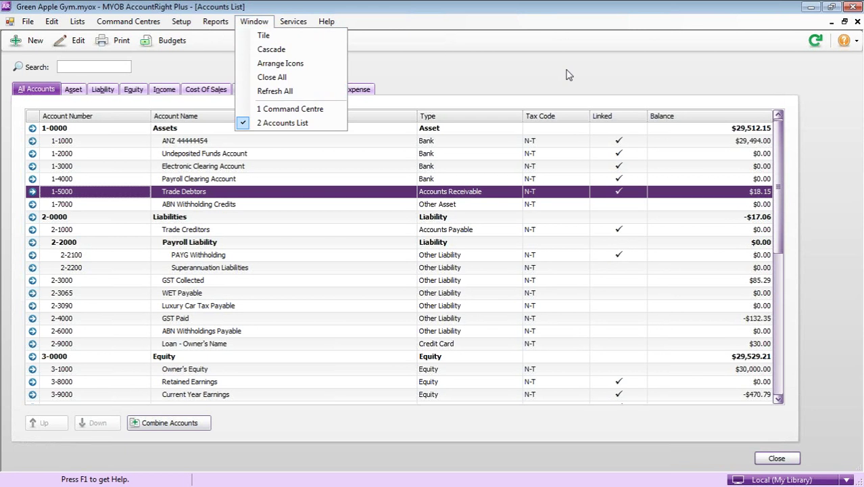
{"action": "left_click", "coordinate": [832, 27]}
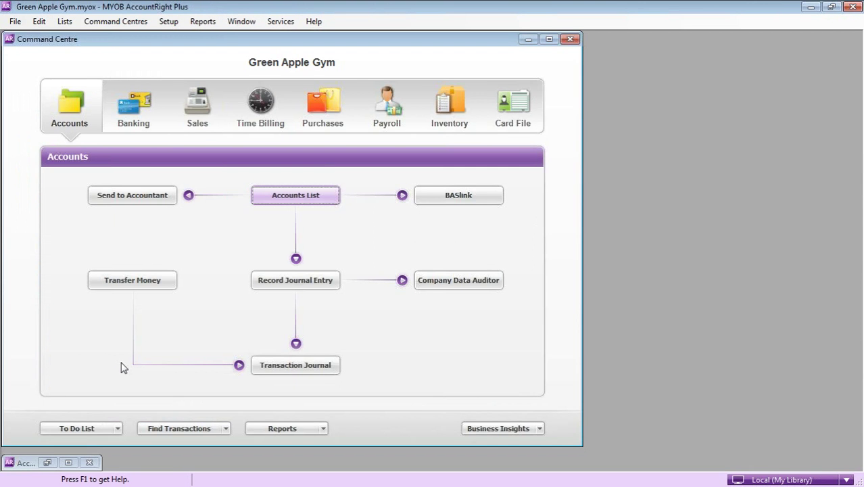
{"action": "left_click", "coordinate": [72, 467]}
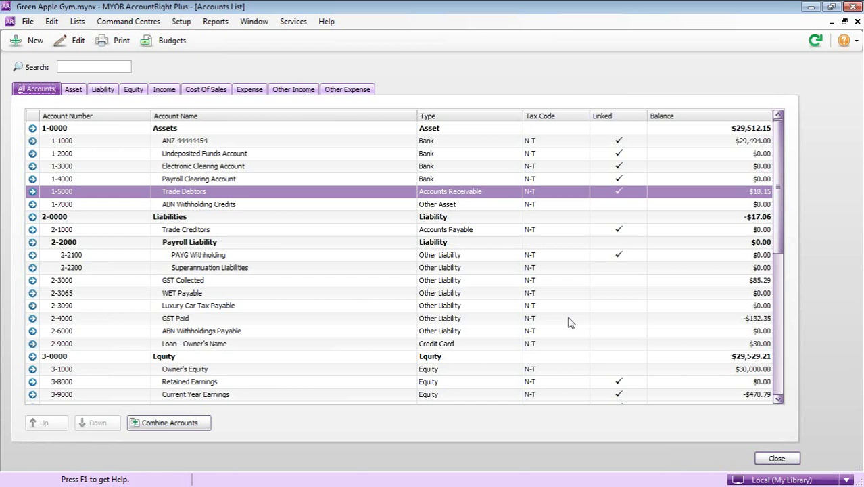
{"action": "left_click", "coordinate": [777, 459]}
Step: Reopen the Aged Receivables [Summary] sales report to compare its total with Trade Debtors, and close the report windows
{"action": "left_click", "coordinate": [389, 456]}
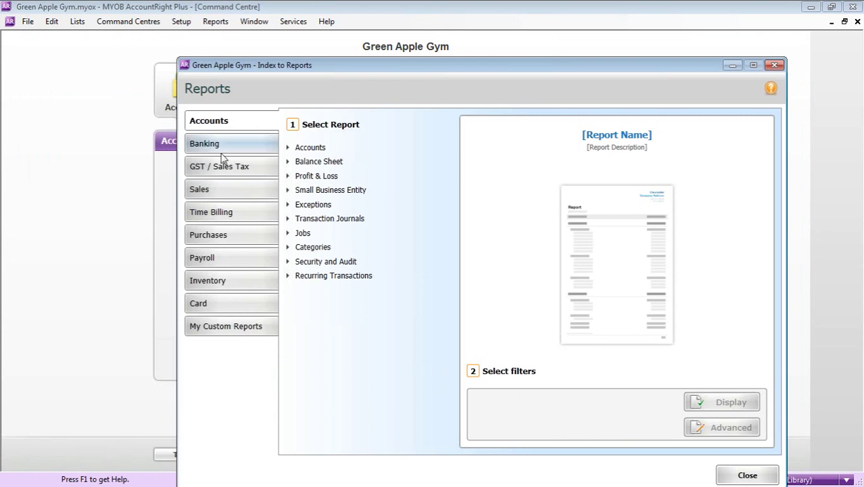
{"action": "left_click", "coordinate": [209, 190]}
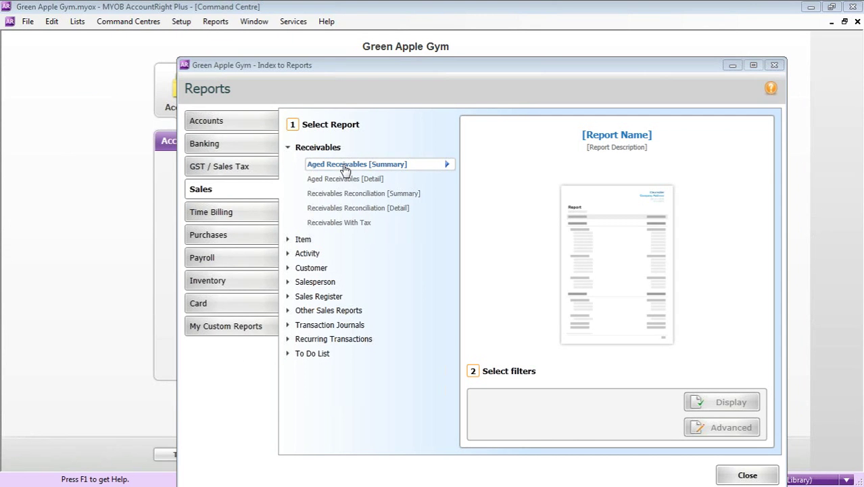
{"action": "double_click", "coordinate": [345, 167]}
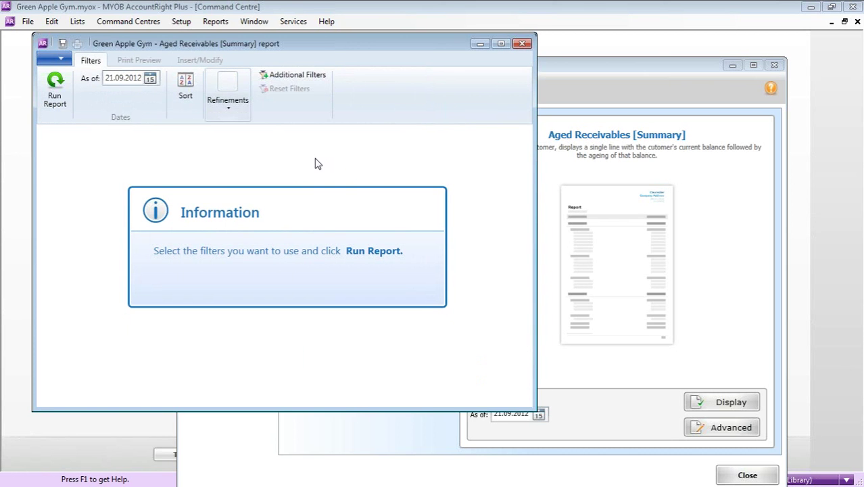
{"action": "left_click_drag", "start_coordinate": [373, 32], "coordinate": [373, 12]}
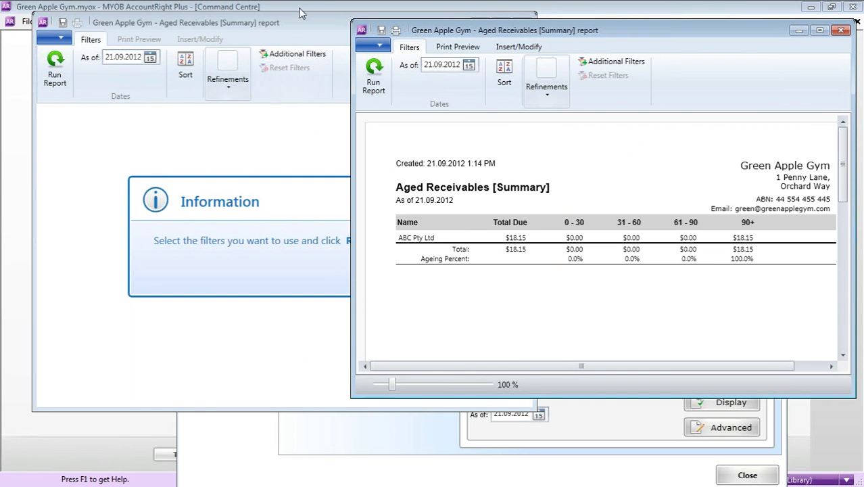
{"action": "left_click_drag", "start_coordinate": [302, 23], "coordinate": [218, 95]}
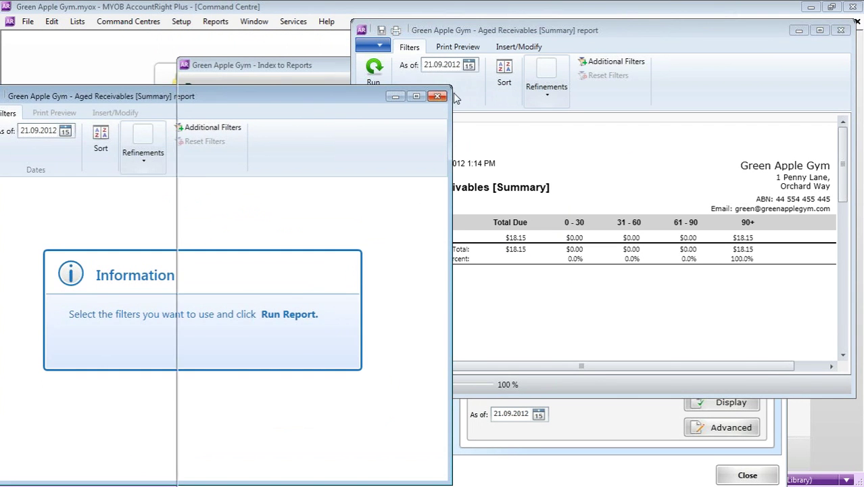
{"action": "left_click", "coordinate": [441, 95]}
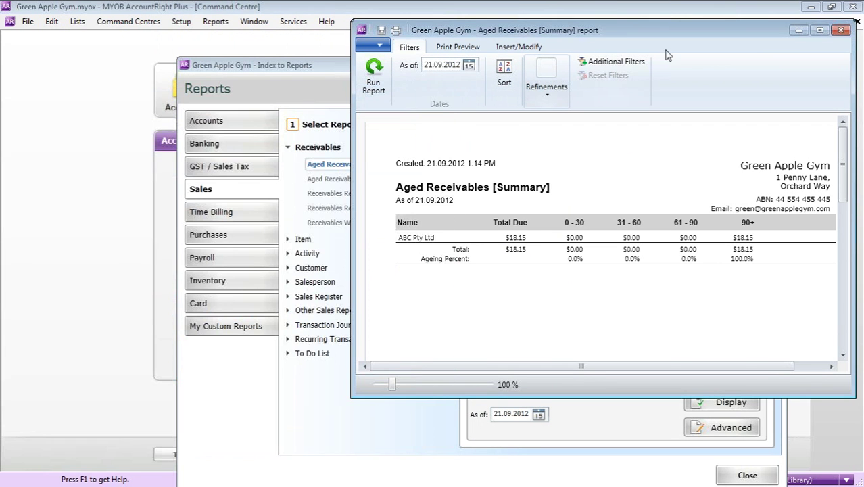
{"action": "left_click", "coordinate": [842, 30]}
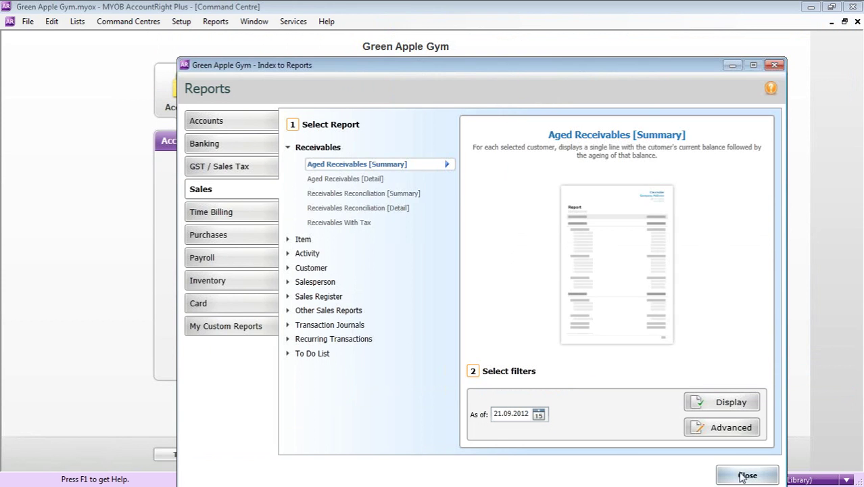
{"action": "left_click", "coordinate": [744, 475]}
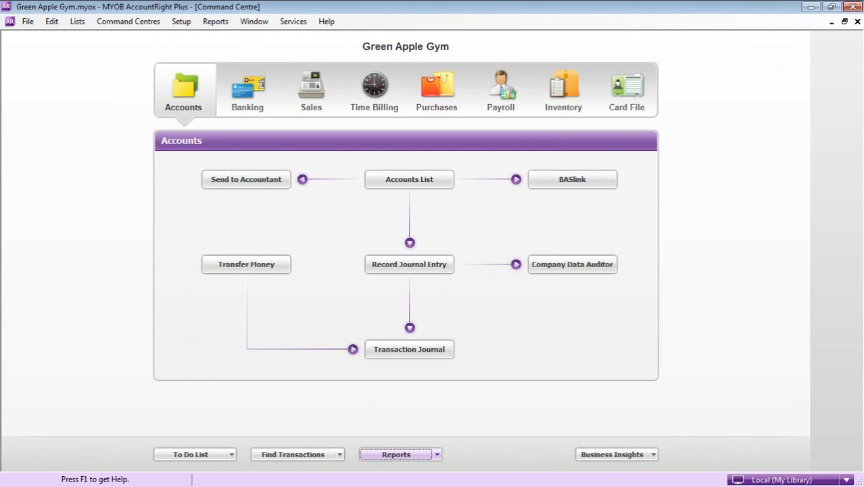
Step: Set the statement type of the customer statements for printing to Activity, and examine the advanced filters
{"action": "left_click", "coordinate": [294, 94]}
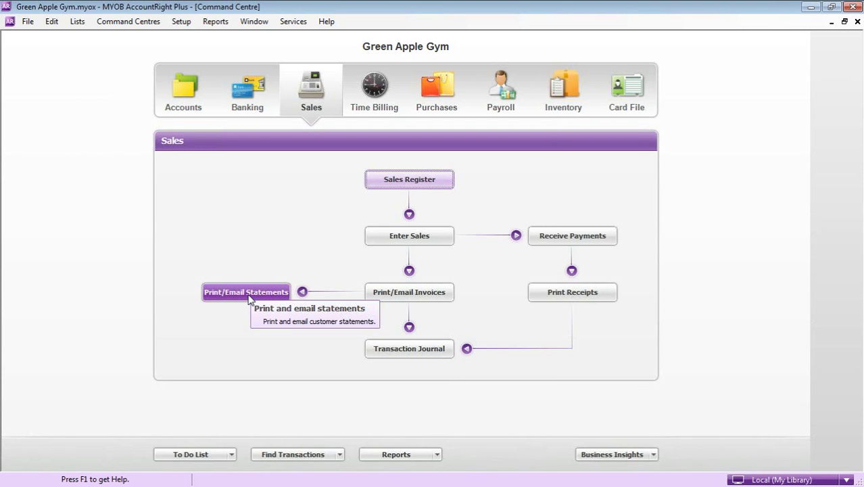
{"action": "left_click", "coordinate": [248, 296]}
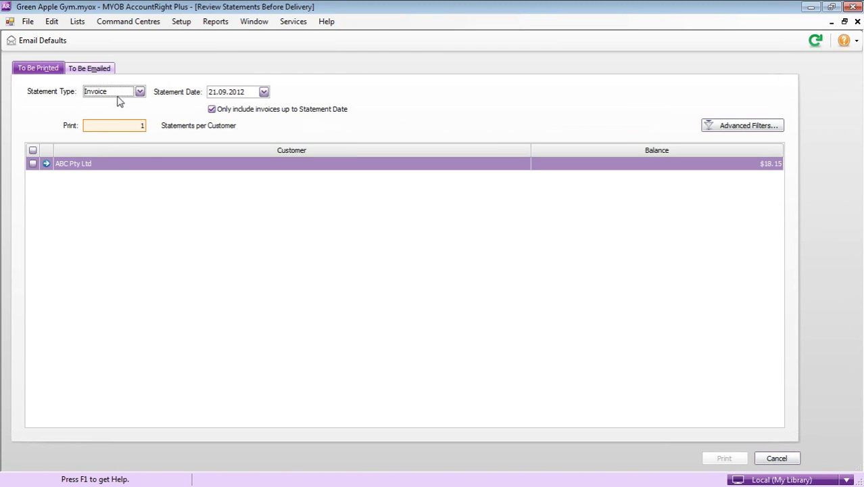
{"action": "left_click", "coordinate": [140, 91]}
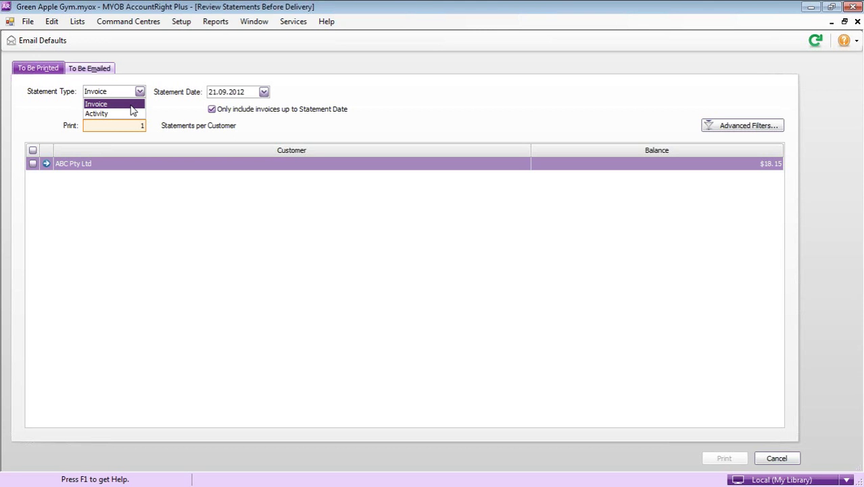
{"action": "left_click", "coordinate": [348, 103]}
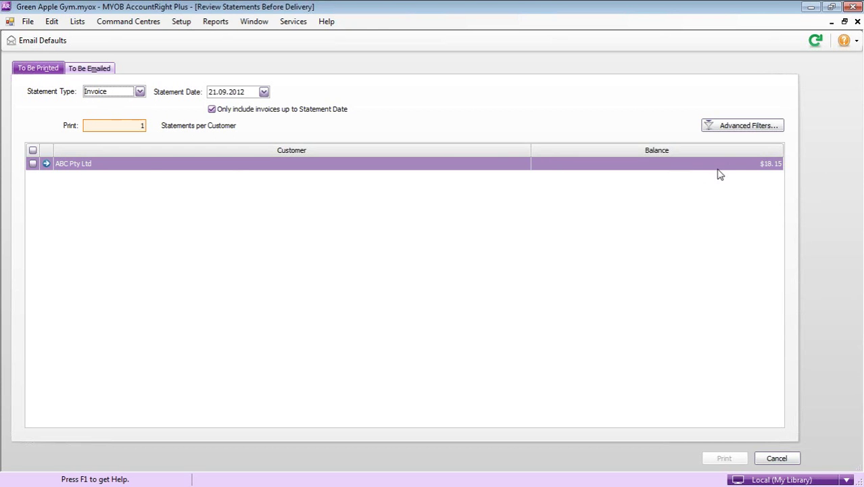
{"action": "left_click", "coordinate": [140, 93]}
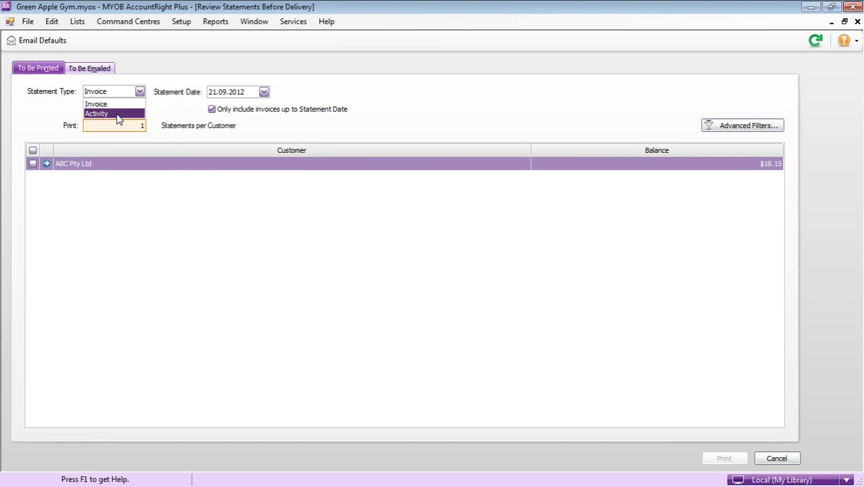
{"action": "left_click", "coordinate": [118, 115]}
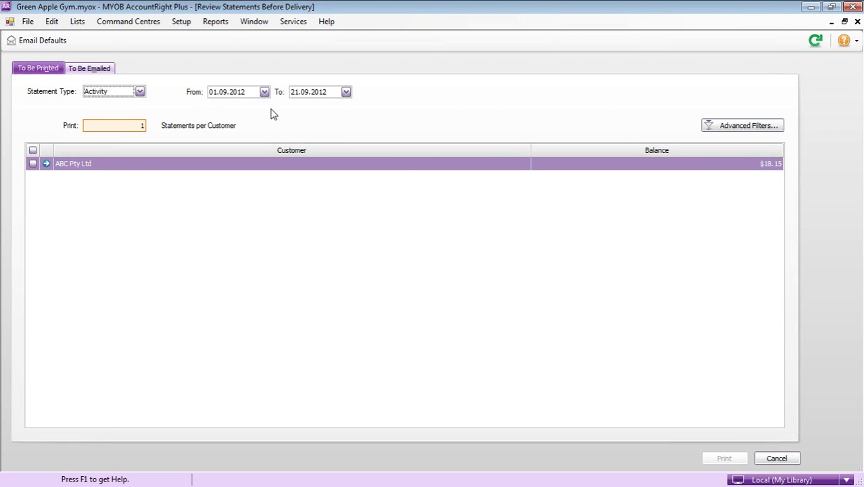
{"action": "left_click", "coordinate": [759, 128]}
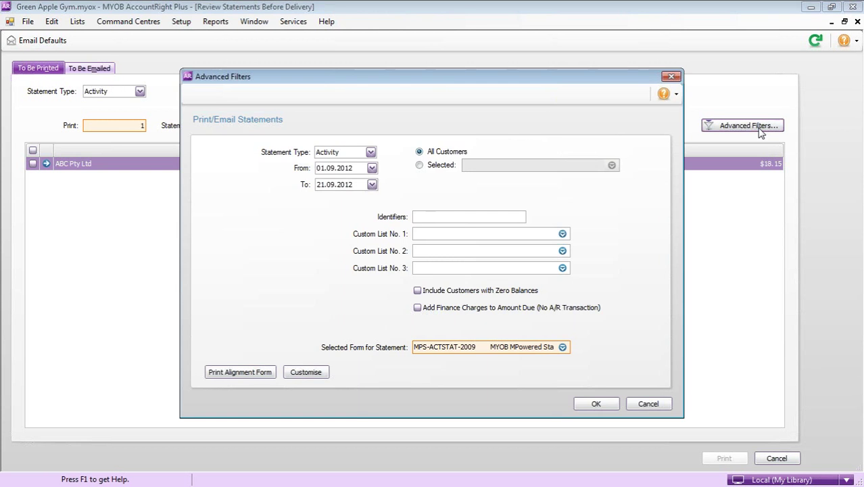
{"action": "left_click", "coordinate": [671, 76]}
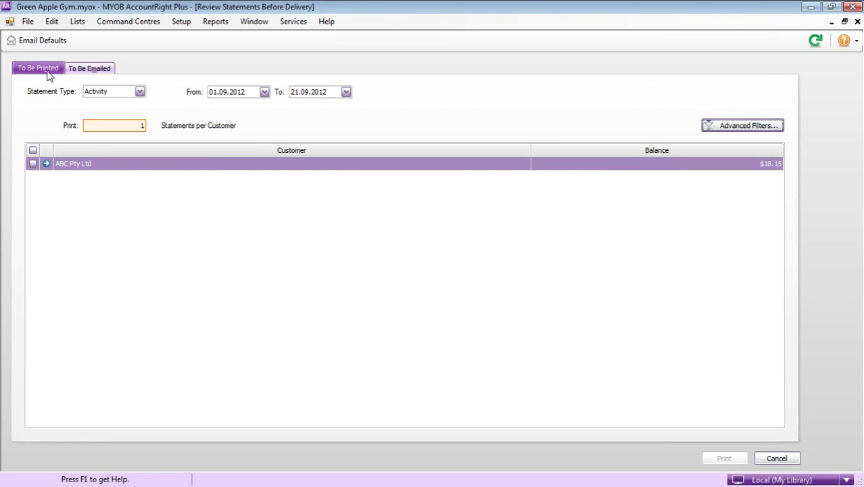
Step: Select ABC Pty Ltd among the statements for emailing, check the email address requirement, and leave statement delivery without sending
{"action": "left_click", "coordinate": [79, 69]}
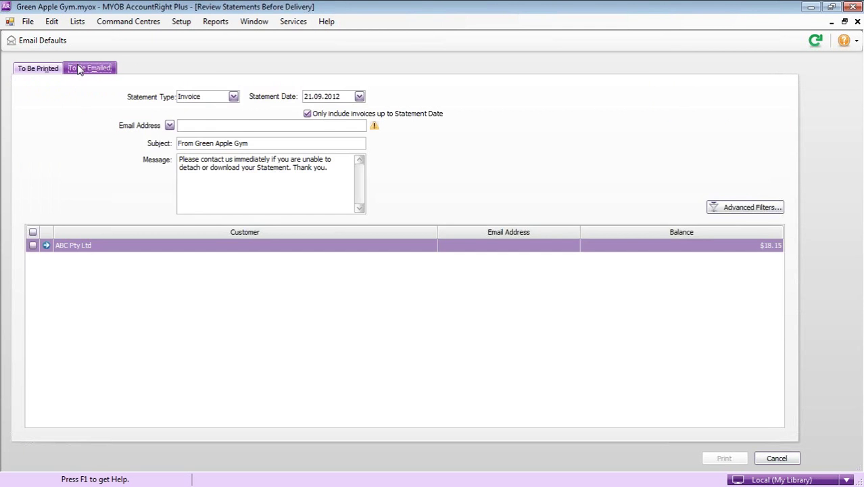
{"action": "left_click", "coordinate": [32, 246]}
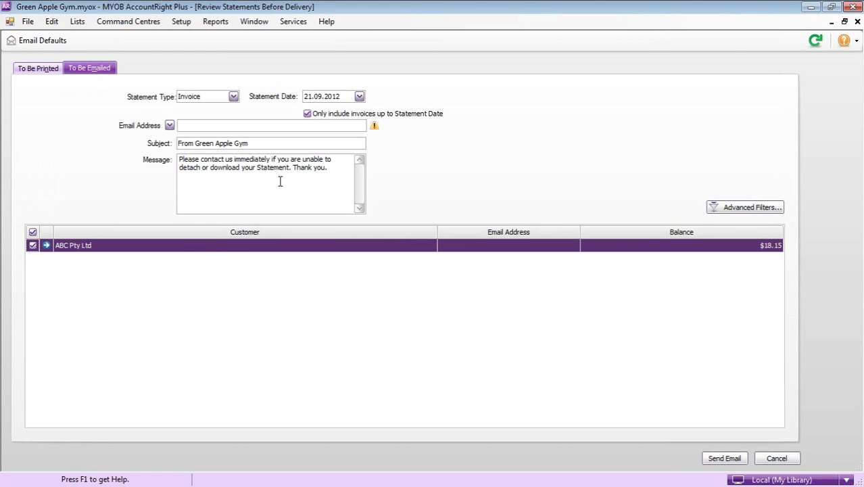
{"action": "mouse_move", "coordinate": [375, 130]}
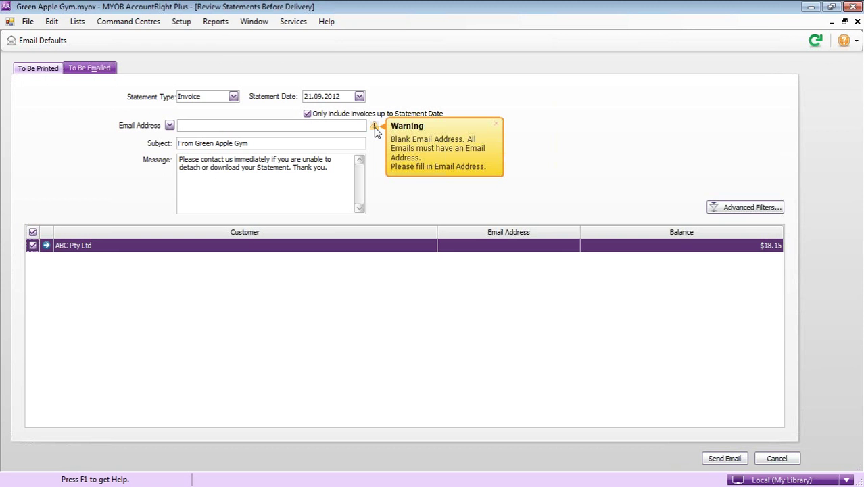
{"action": "left_click", "coordinate": [778, 459]}
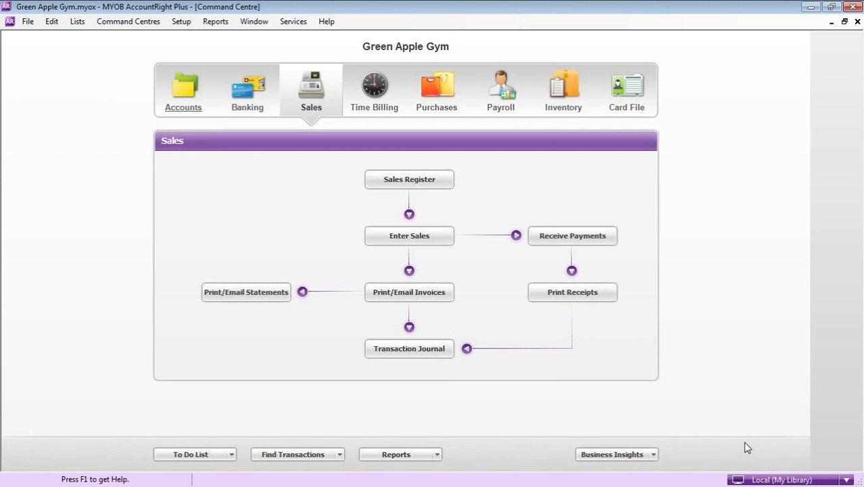
Step: Review the profitability charts and the customer analysis of sales and aged receivables in Business Insights, and close it
{"action": "left_click", "coordinate": [610, 454]}
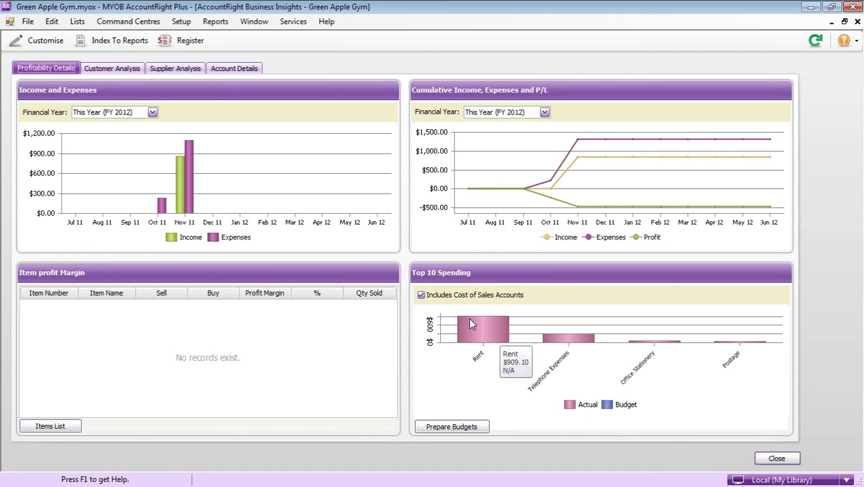
{"action": "left_click", "coordinate": [114, 69]}
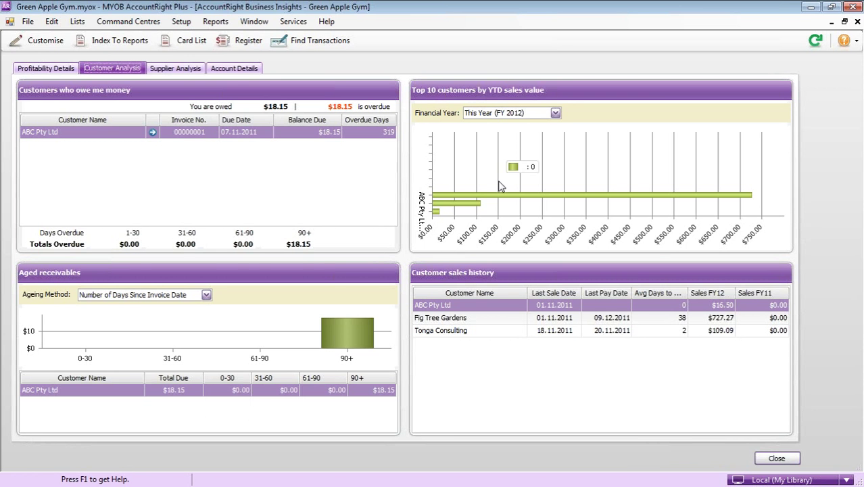
{"action": "mouse_move", "coordinate": [502, 198]}
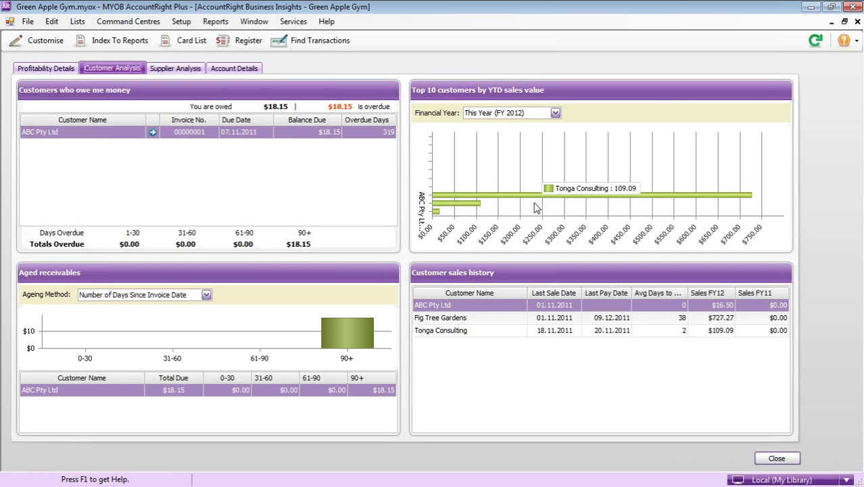
{"action": "mouse_move", "coordinate": [345, 335]}
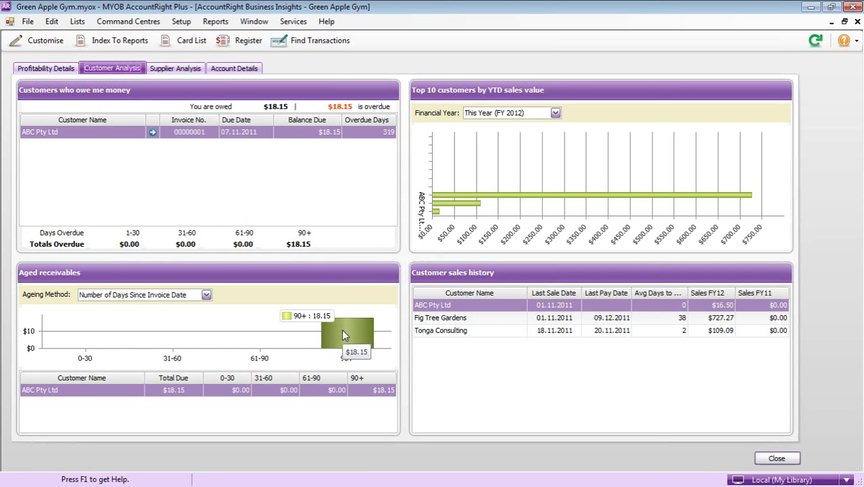
{"action": "left_click", "coordinate": [778, 459]}
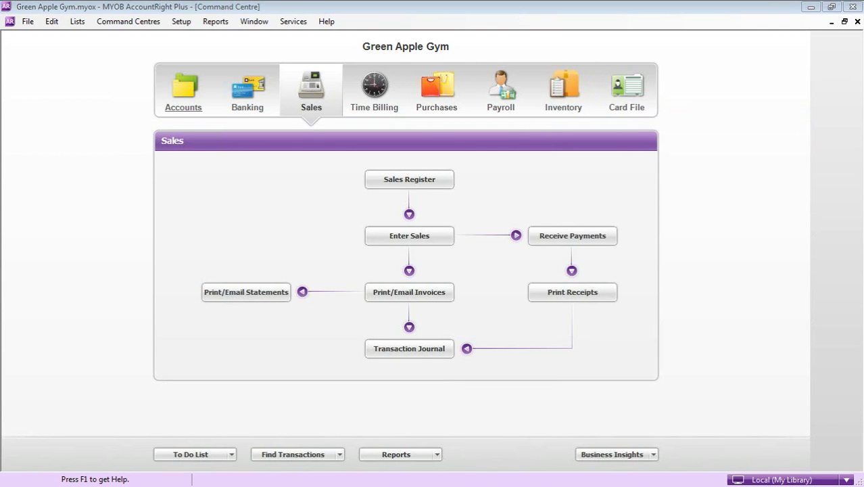
Step: Start a personalised letter for ABC Pty Ltd from the card file, using the Credit Application.dot template
{"action": "key", "text": "ctrl+8"}
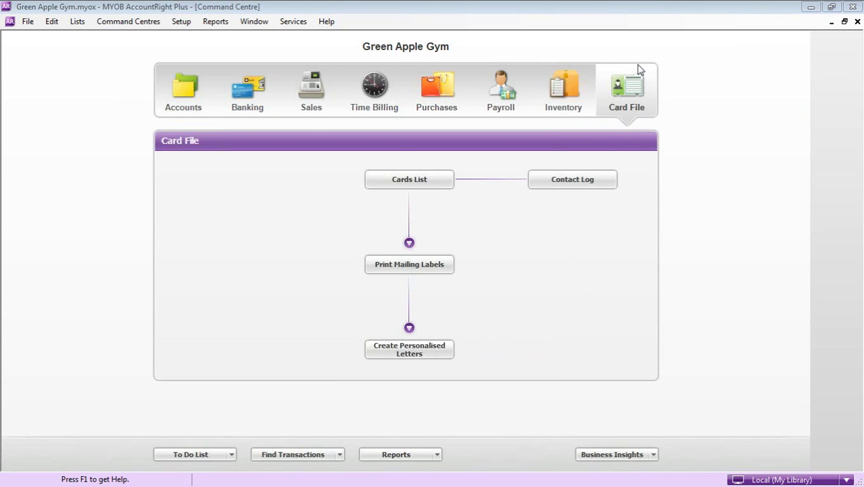
{"action": "left_click", "coordinate": [428, 355]}
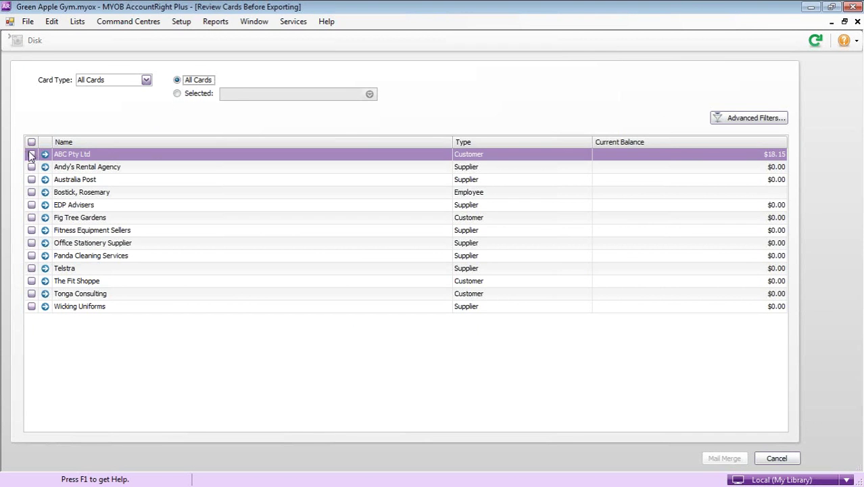
{"action": "left_click", "coordinate": [32, 154]}
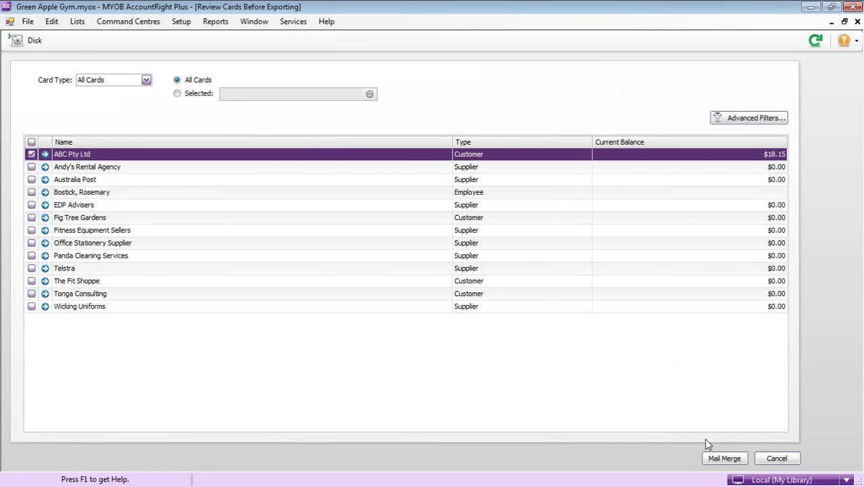
{"action": "left_click", "coordinate": [713, 462]}
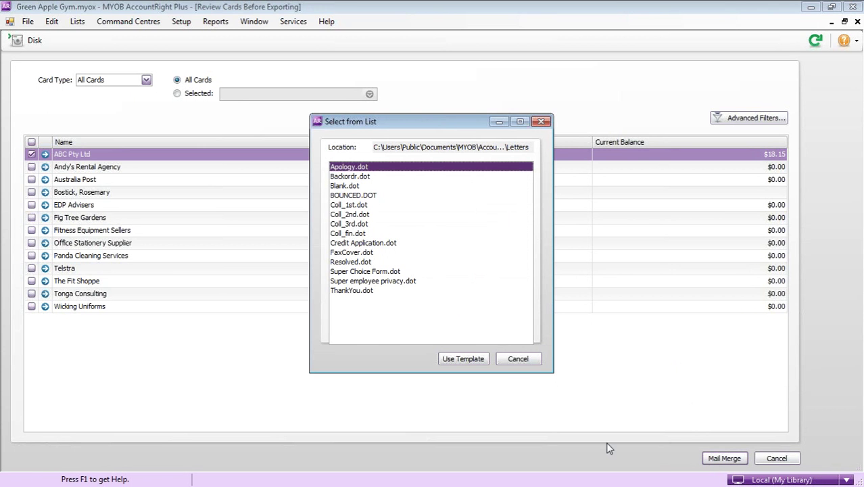
{"action": "left_click", "coordinate": [355, 244]}
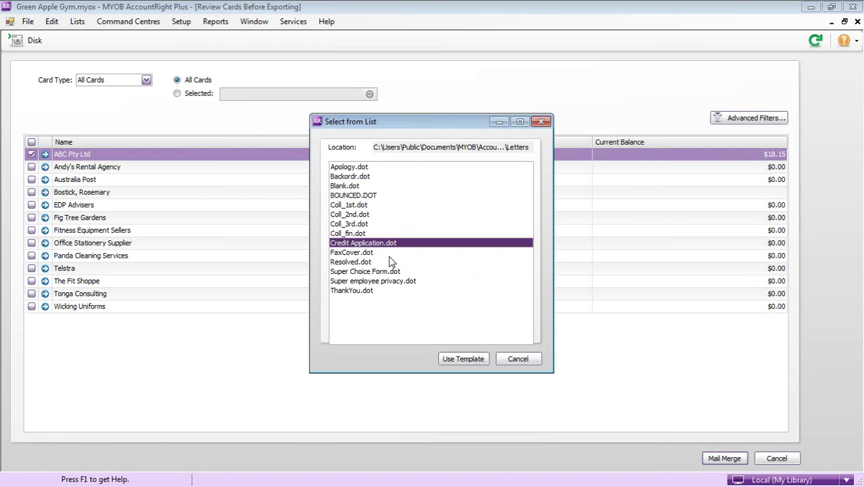
{"action": "left_click", "coordinate": [467, 359]}
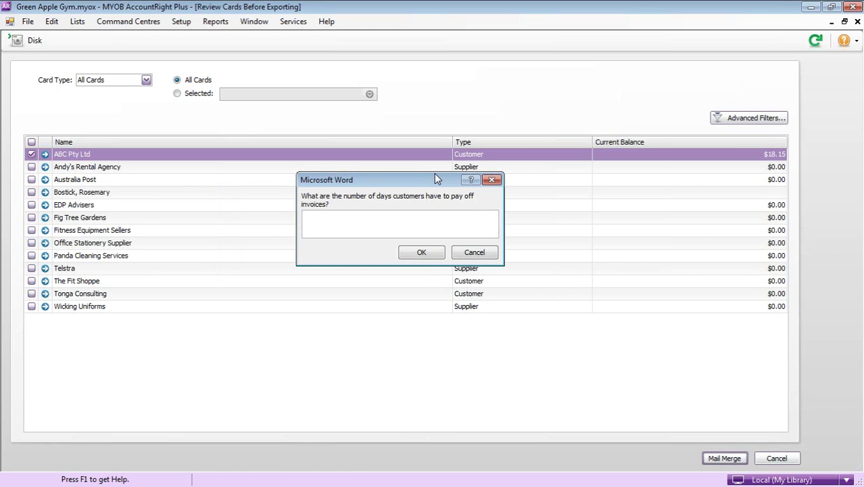
Step: Fill in the credit terms: 153 days to pay, 6 days for claims, 40% overdue interest and a $50 bounced cheque charge
{"action": "type", "text": "153"}
{"action": "left_click", "coordinate": [421, 252]}
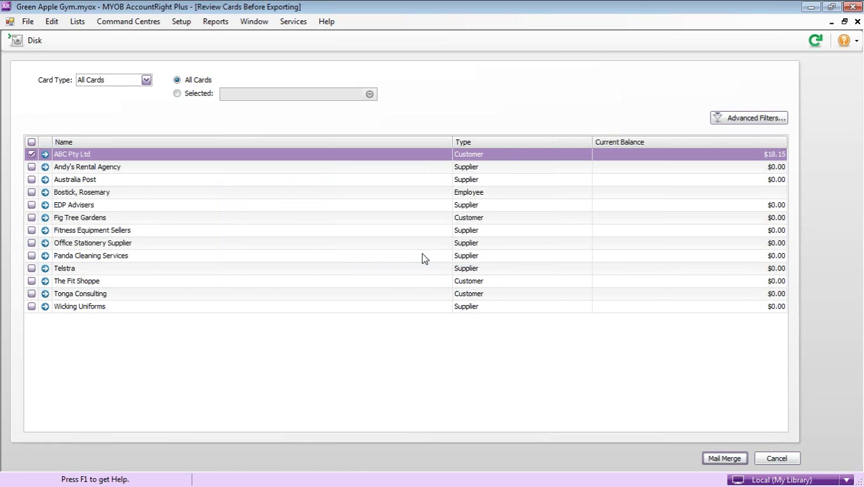
{"action": "left_click_drag", "start_coordinate": [323, 145], "coordinate": [342, 142]}
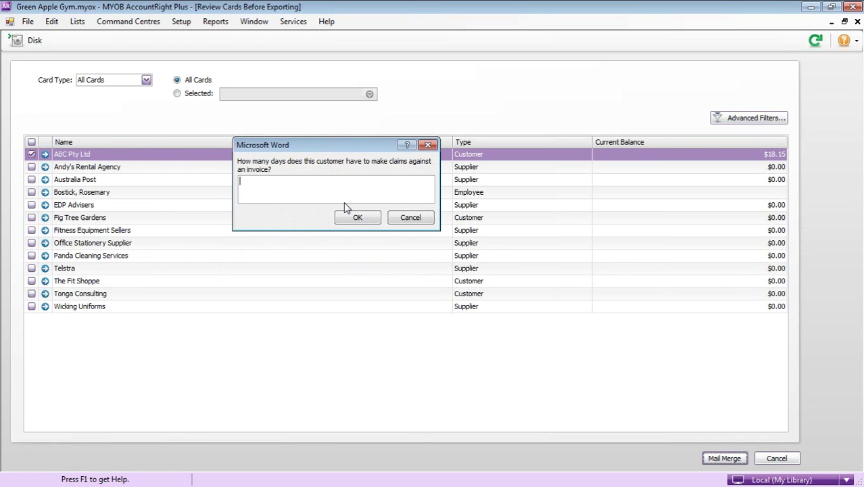
{"action": "type", "text": "6"}
{"action": "left_click", "coordinate": [357, 220]}
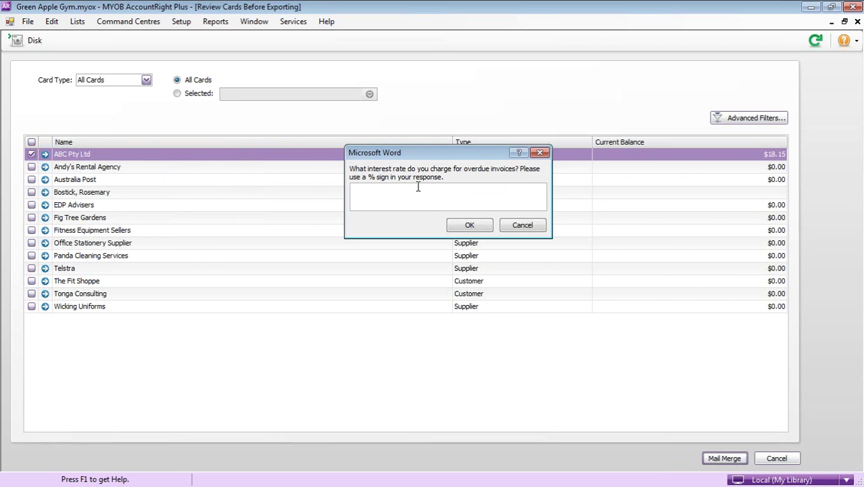
{"action": "type", "text": "40%"}
{"action": "left_click", "coordinate": [469, 225]}
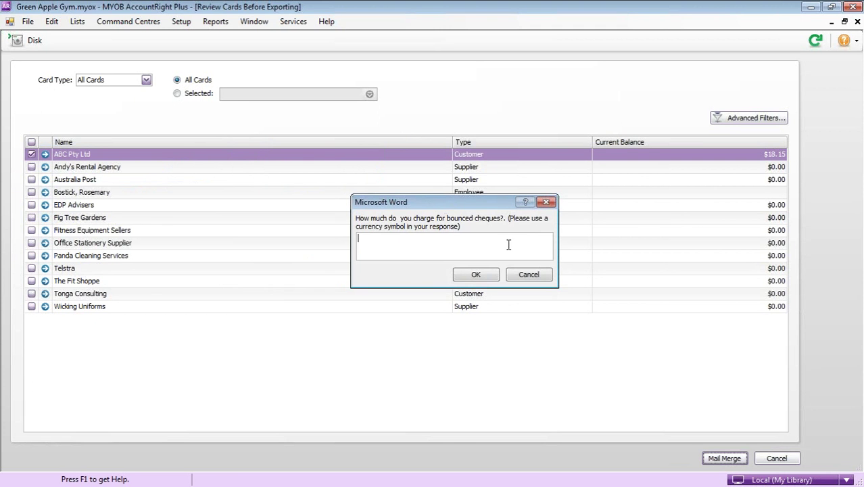
{"action": "type", "text": "$50"}
{"action": "left_click", "coordinate": [480, 275]}
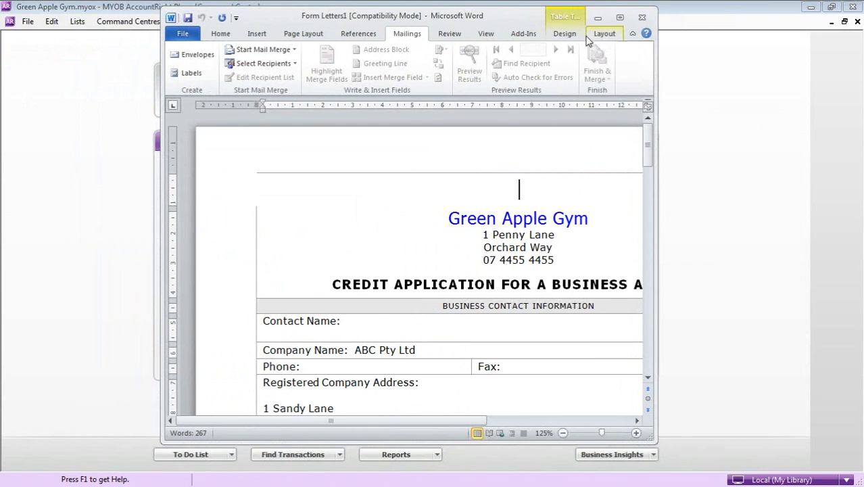
Step: Review the merged credit application in Word, including the agreement terms, and close it without saving
{"action": "left_click", "coordinate": [619, 17]}
{"action": "scroll", "coordinate": [593, 201], "scroll_direction": "down", "scroll_amount": 2}
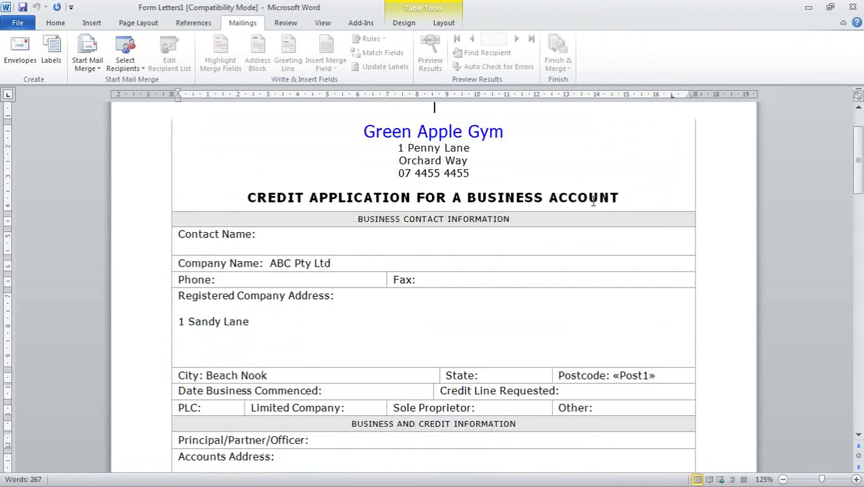
{"action": "scroll", "coordinate": [592, 201], "scroll_direction": "down", "scroll_amount": 6}
{"action": "scroll", "coordinate": [590, 201], "scroll_direction": "down", "scroll_amount": 15}
{"action": "scroll", "coordinate": [589, 201], "scroll_direction": "down", "scroll_amount": 1}
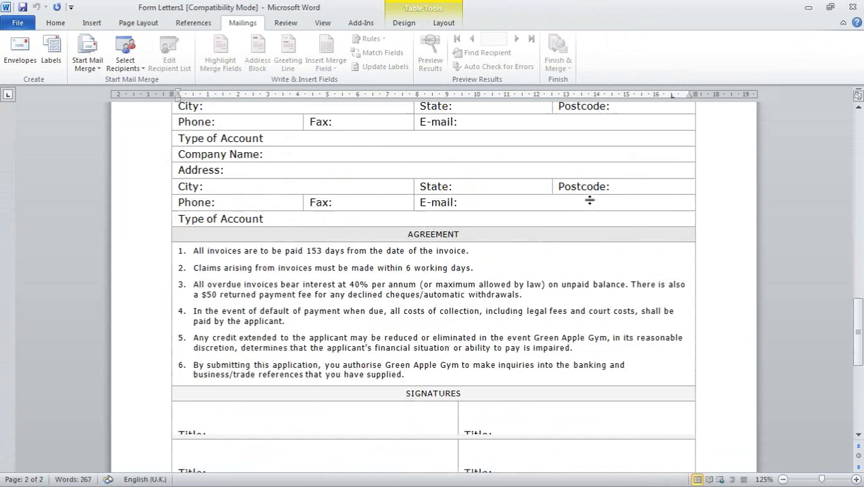
{"action": "scroll", "coordinate": [527, 226], "scroll_direction": "down", "scroll_amount": 1}
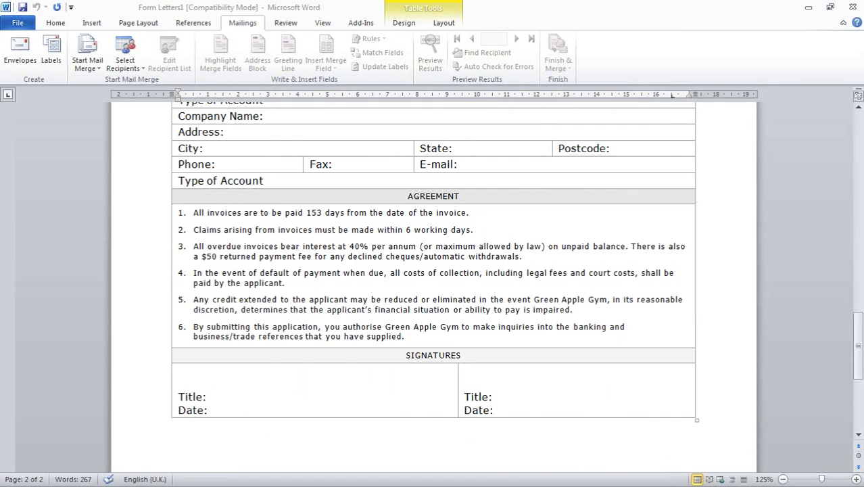
{"action": "mouse_move", "coordinate": [329, 205]}
{"action": "left_mouse_down"}
{"action": "mouse_move", "coordinate": [305, 210]}
{"action": "mouse_move", "coordinate": [326, 209]}
{"action": "left_mouse_up"}
{"action": "mouse_move", "coordinate": [364, 240]}
{"action": "left_mouse_down"}
{"action": "mouse_move", "coordinate": [349, 231]}
{"action": "mouse_move", "coordinate": [370, 244]}
{"action": "left_mouse_up"}
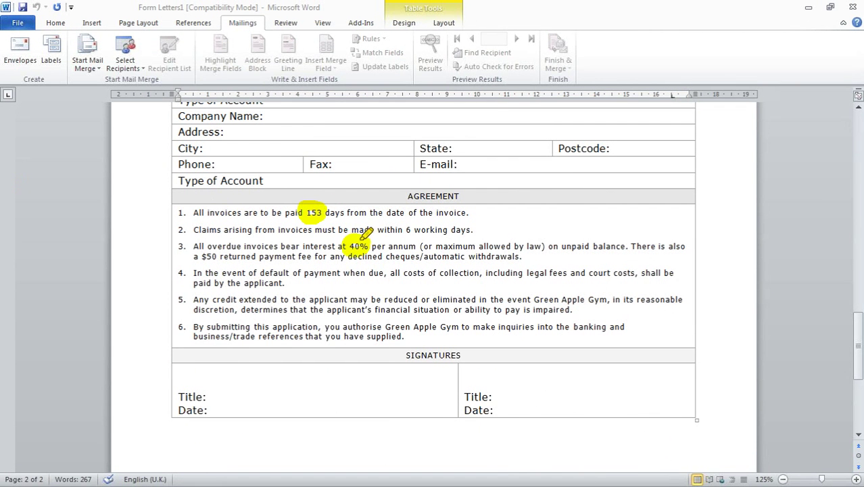
{"action": "mouse_move", "coordinate": [418, 230]}
{"action": "left_mouse_down"}
{"action": "mouse_move", "coordinate": [400, 234]}
{"action": "mouse_move", "coordinate": [419, 229]}
{"action": "left_mouse_up"}
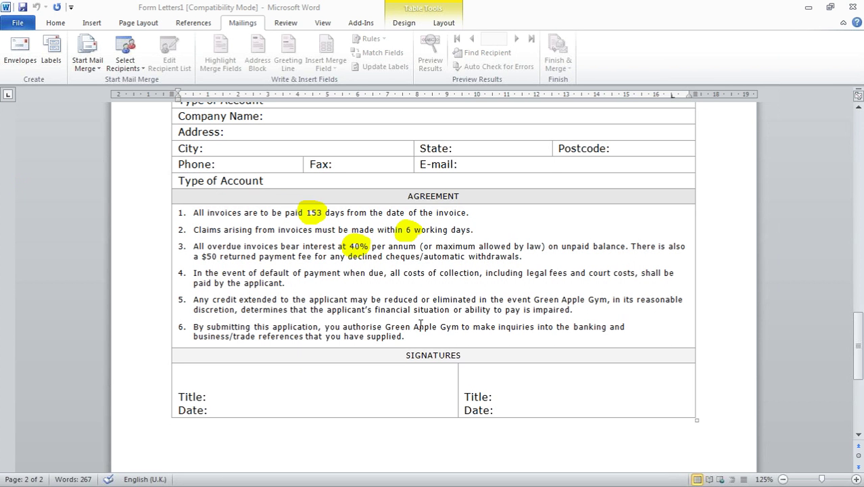
{"action": "scroll", "coordinate": [520, 256], "scroll_direction": "up", "scroll_amount": 15}
{"action": "scroll", "coordinate": [519, 257], "scroll_direction": "up", "scroll_amount": 4}
{"action": "scroll", "coordinate": [520, 257], "scroll_direction": "down", "scroll_amount": 15}
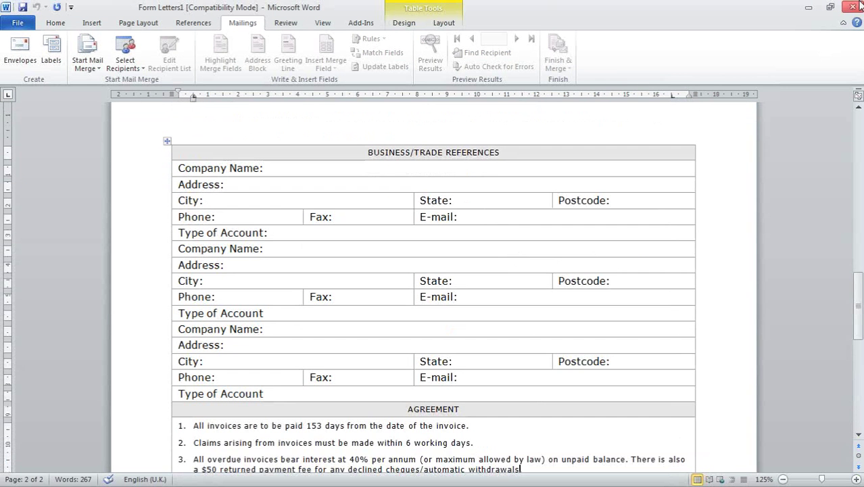
{"action": "left_click", "coordinate": [856, 5]}
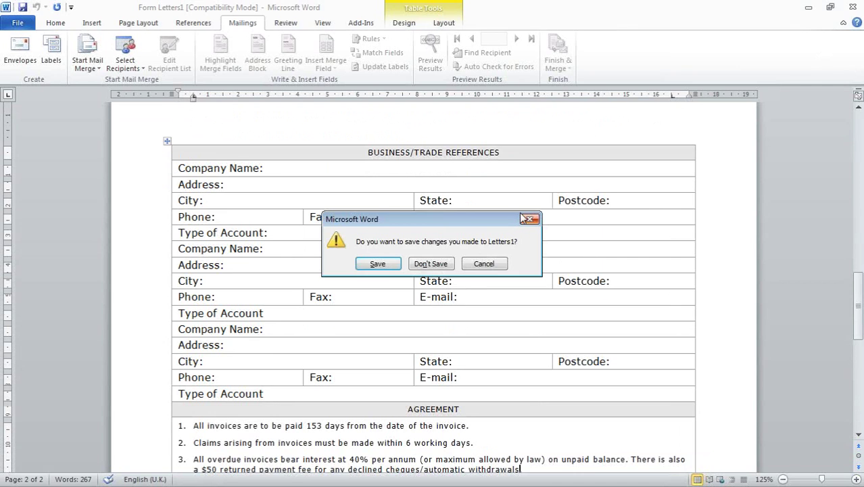
{"action": "left_click", "coordinate": [432, 264]}
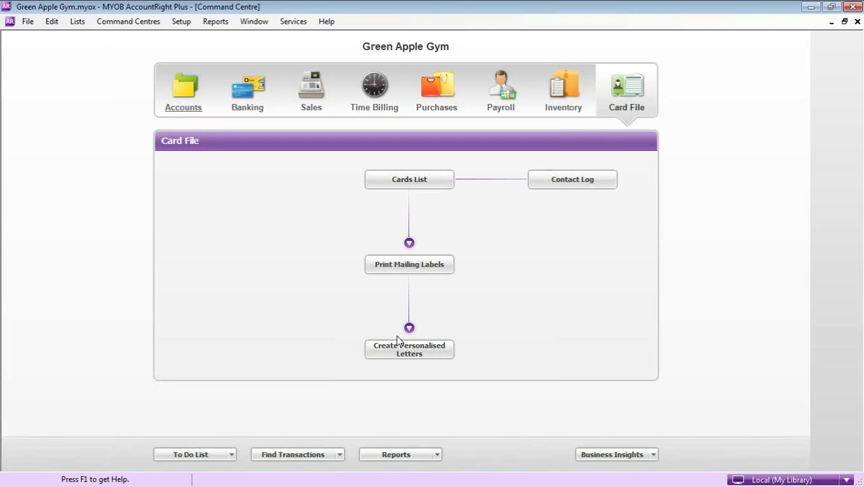
Step: Start another personalised letter for ABC Pty Ltd to review the available letter templates, and cancel without using one
{"action": "left_click", "coordinate": [409, 349]}
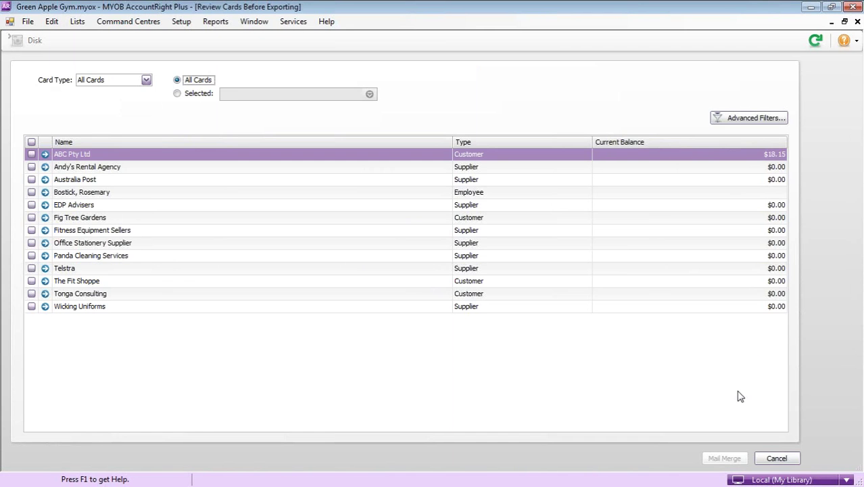
{"action": "left_click", "coordinate": [31, 155]}
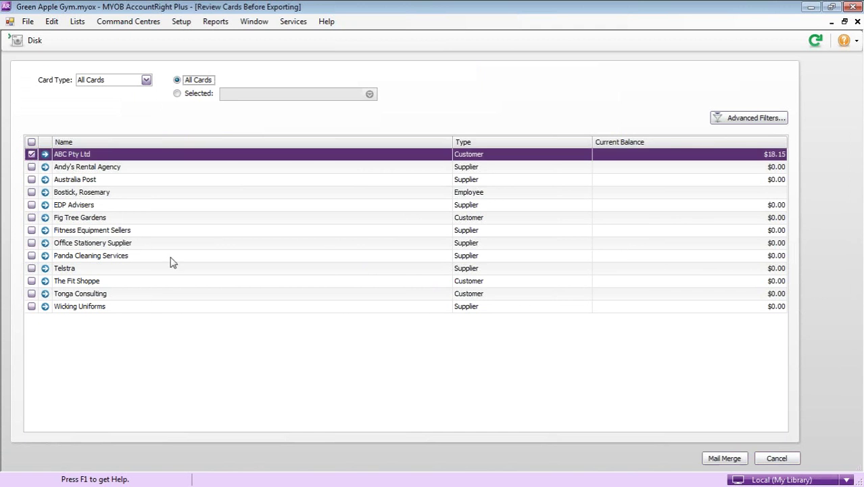
{"action": "left_click", "coordinate": [714, 462]}
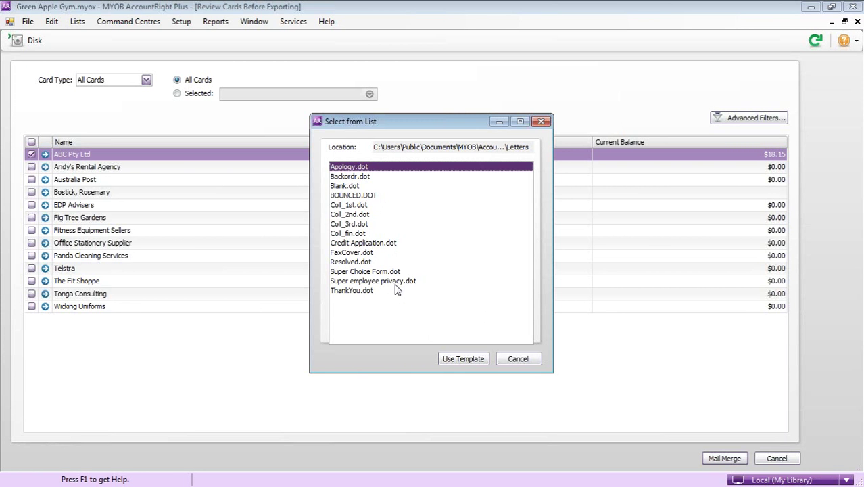
{"action": "left_click", "coordinate": [518, 359]}
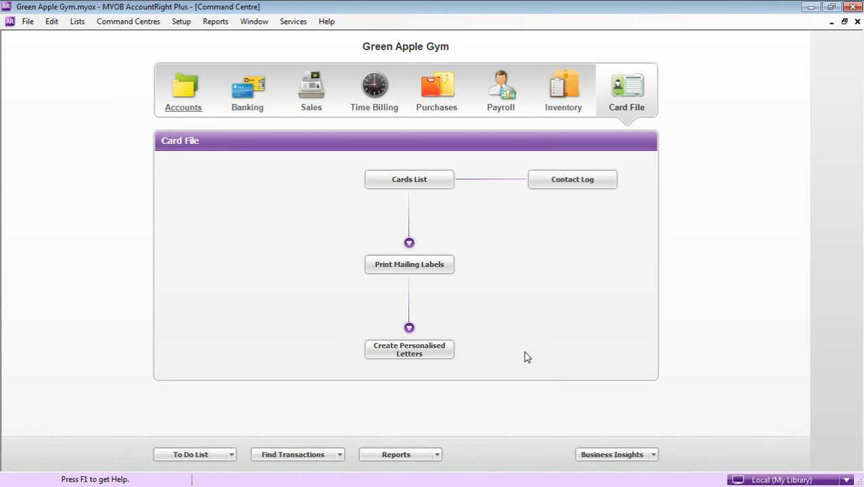
Step: From a new sales invoice, look through the customisable Item invoice forms, and leave the forms and the blank invoice without recording
{"action": "left_click", "coordinate": [312, 96]}
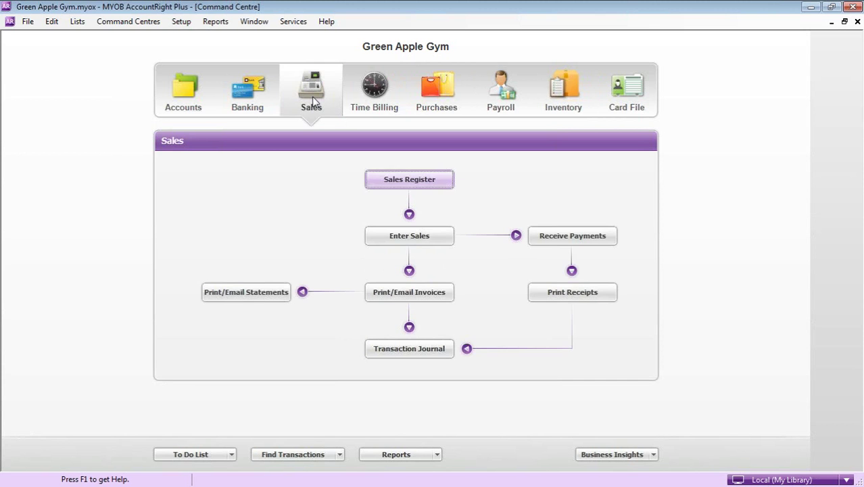
{"action": "left_click", "coordinate": [408, 235]}
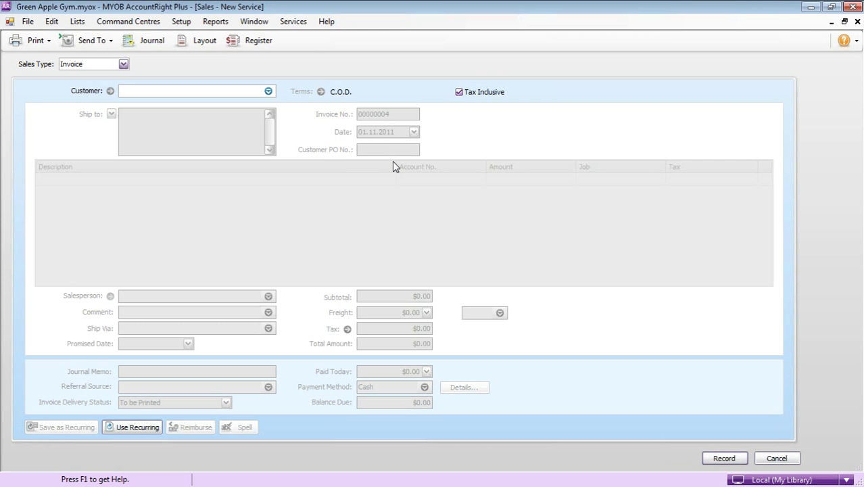
{"action": "left_click", "coordinate": [181, 21]}
{"action": "left_click", "coordinate": [181, 21]}
{"action": "left_click", "coordinate": [182, 22]}
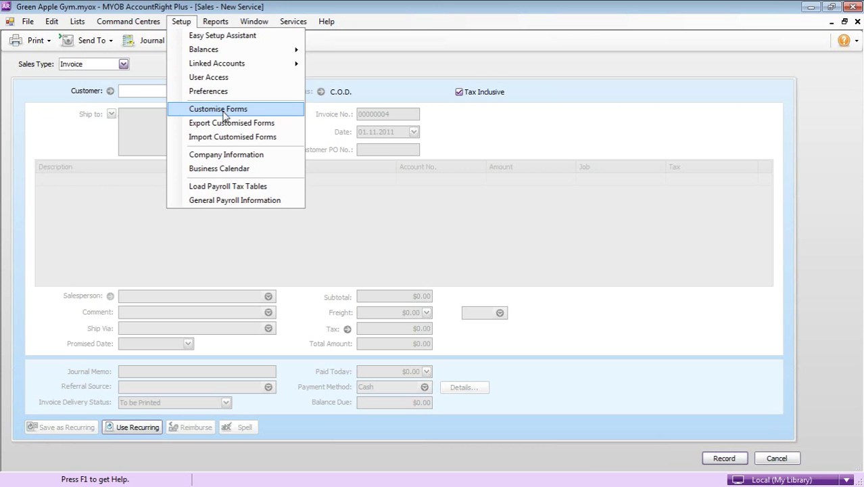
{"action": "left_click", "coordinate": [223, 113]}
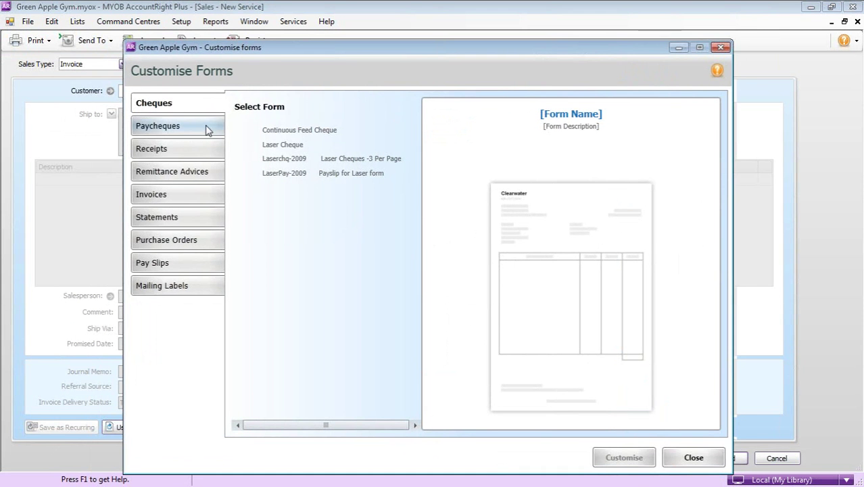
{"action": "left_click", "coordinate": [182, 195]}
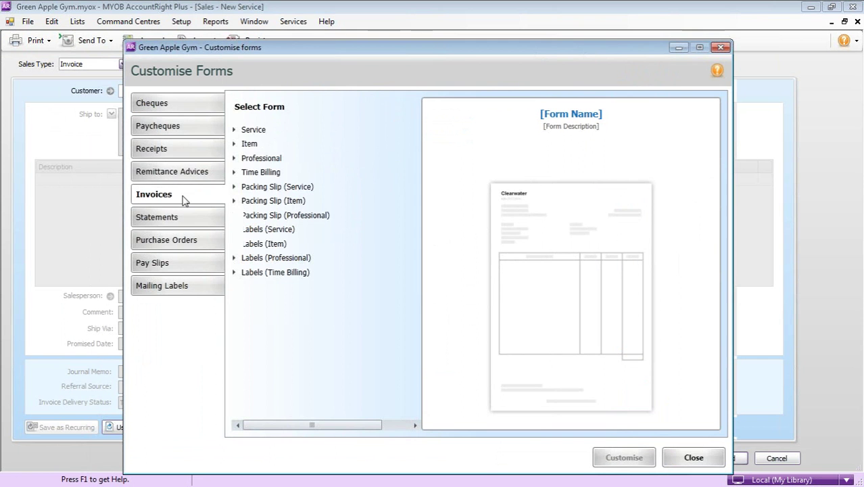
{"action": "left_click", "coordinate": [252, 144]}
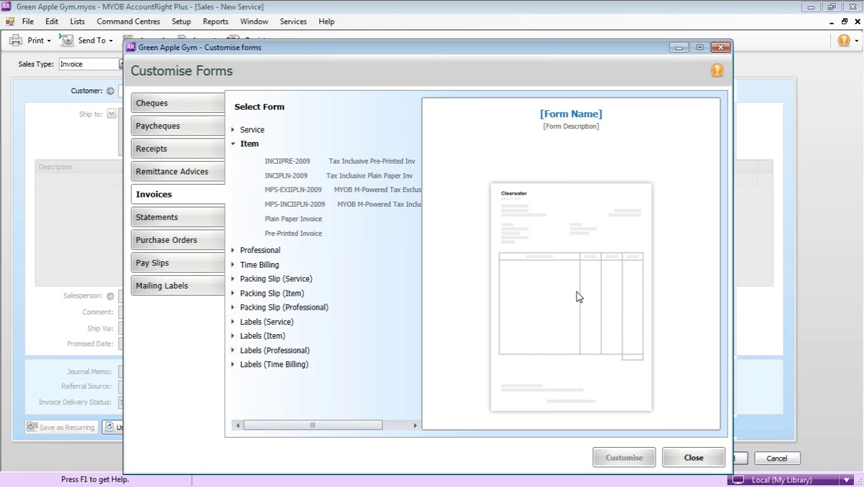
{"action": "left_click", "coordinate": [687, 458]}
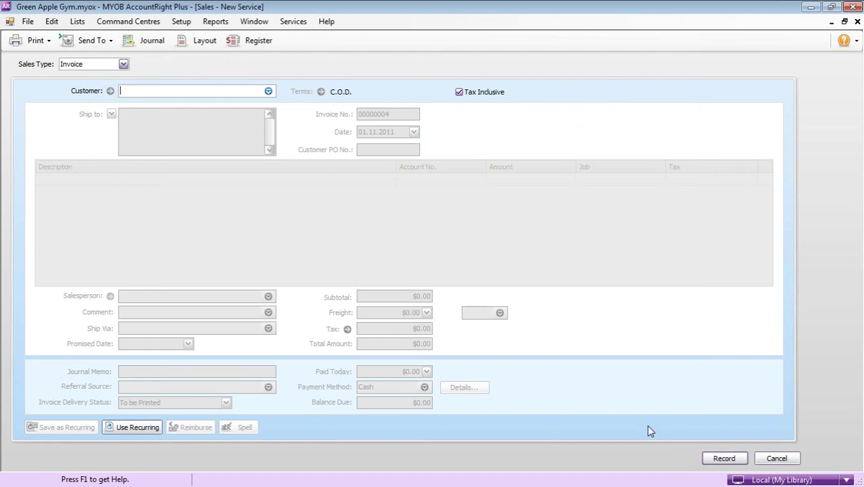
{"action": "left_click", "coordinate": [773, 459]}
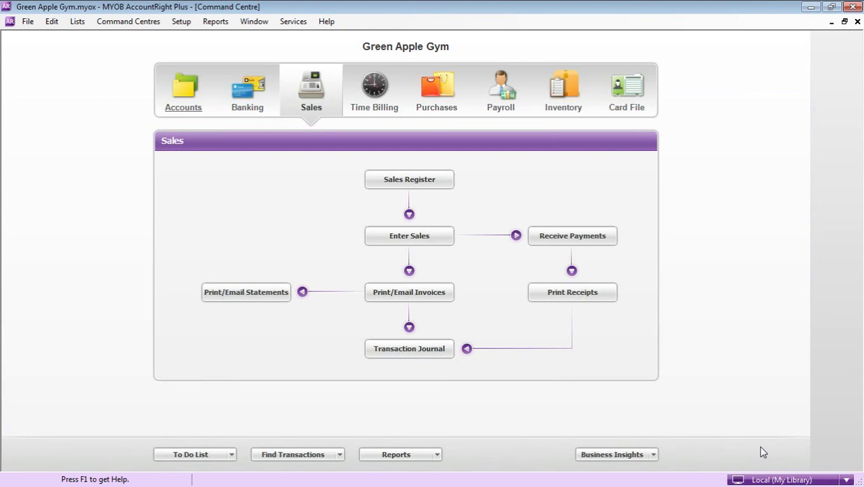